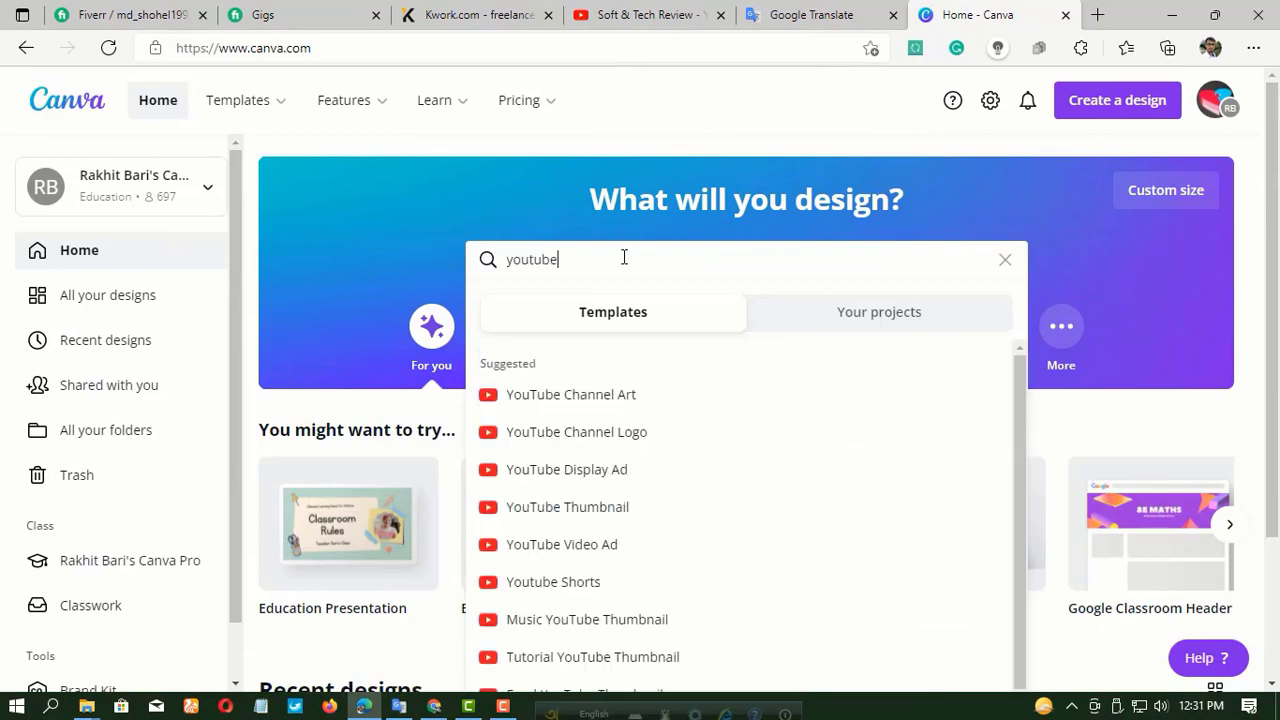
Create a blank YouTube Thumbnail design.
left_click(591, 516)
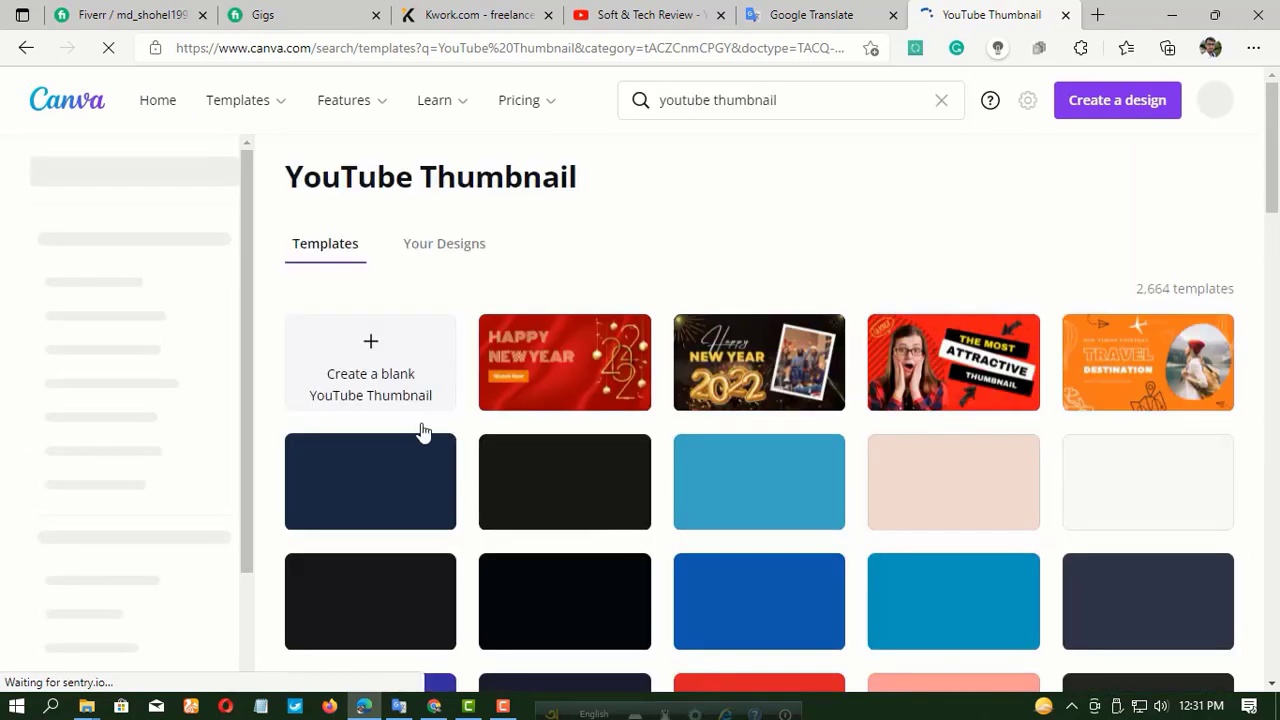
left_click(371, 352)
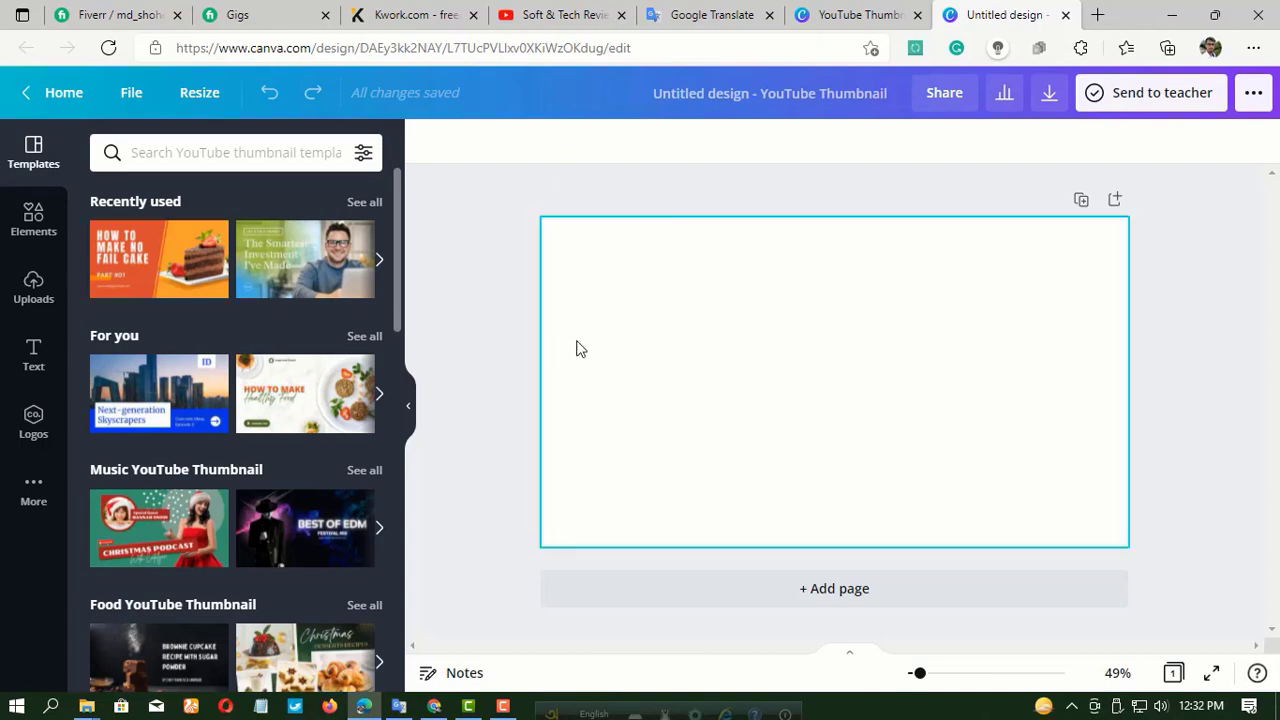
Fill the blank page background with a custom brick red.
left_click(716, 340)
left_click(427, 147)
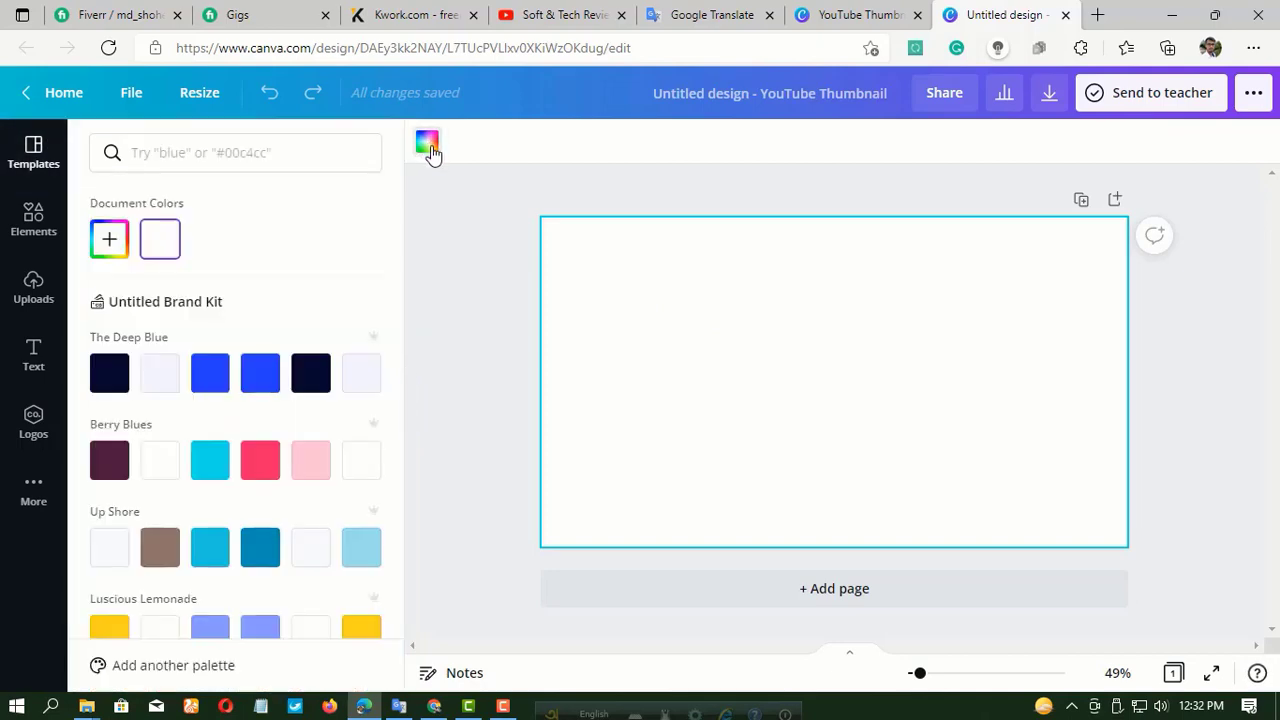
left_click(361, 628)
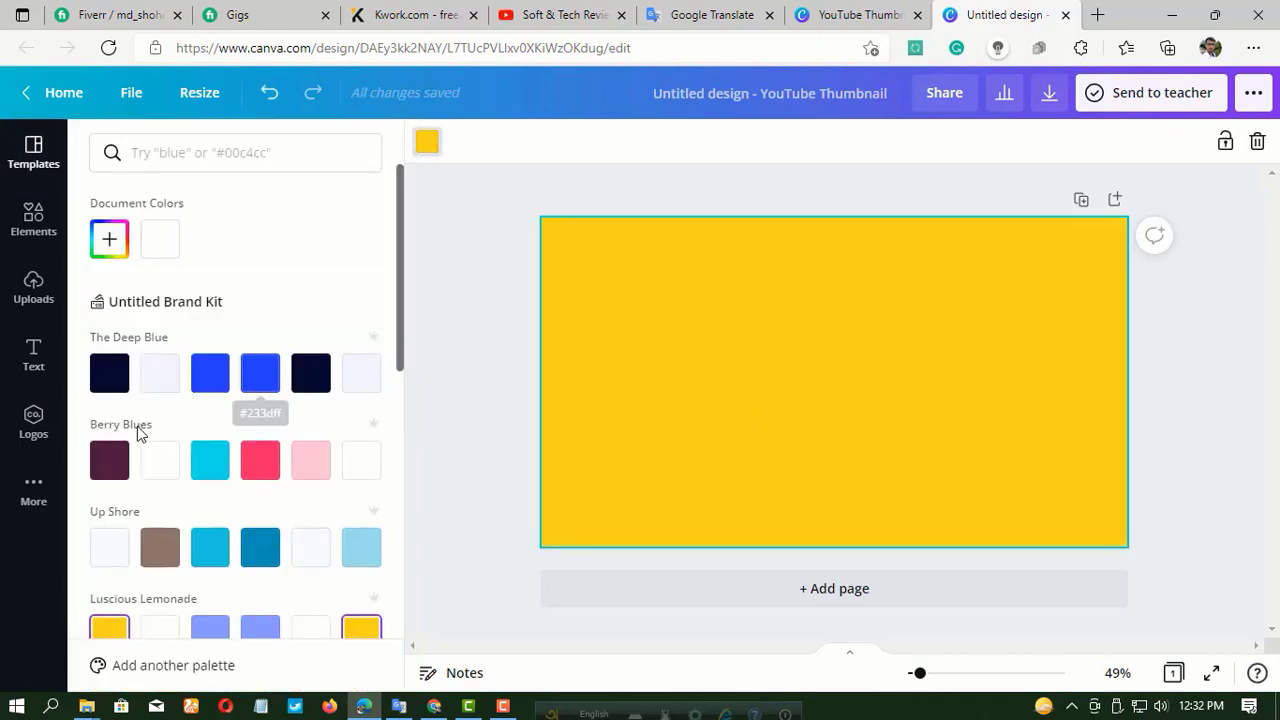
left_click(112, 248)
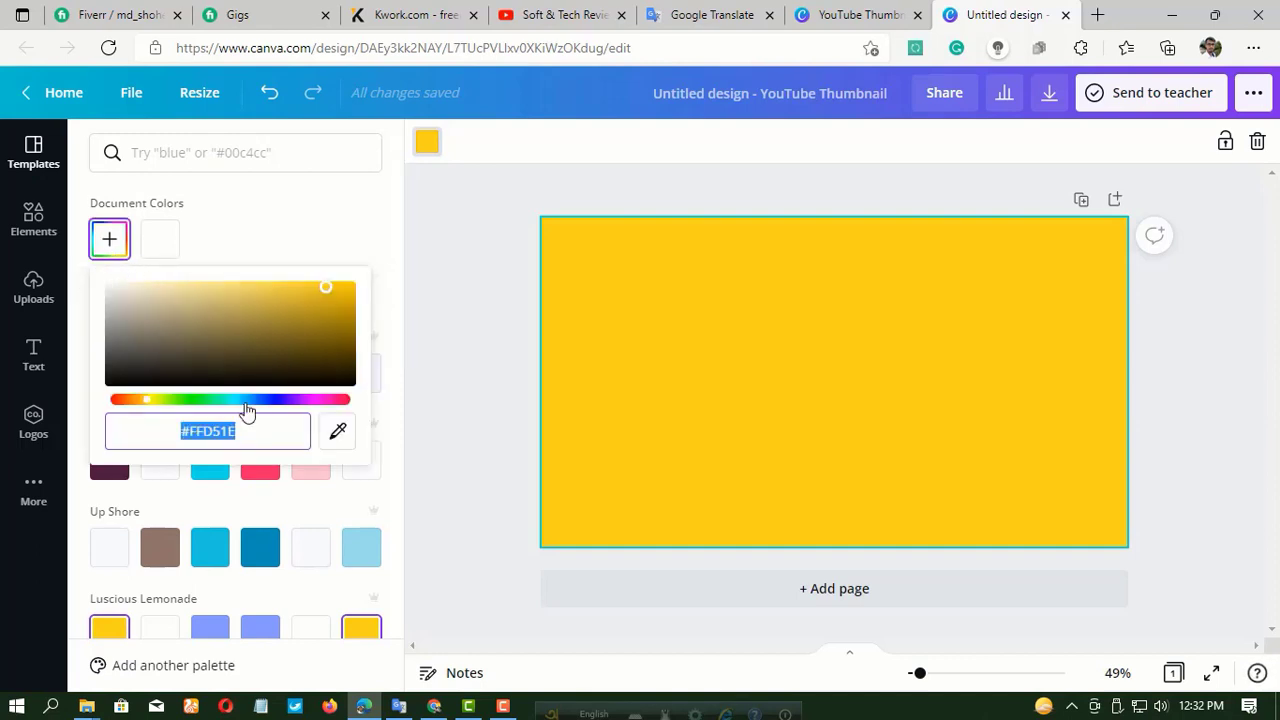
left_click(117, 401)
left_click(317, 318)
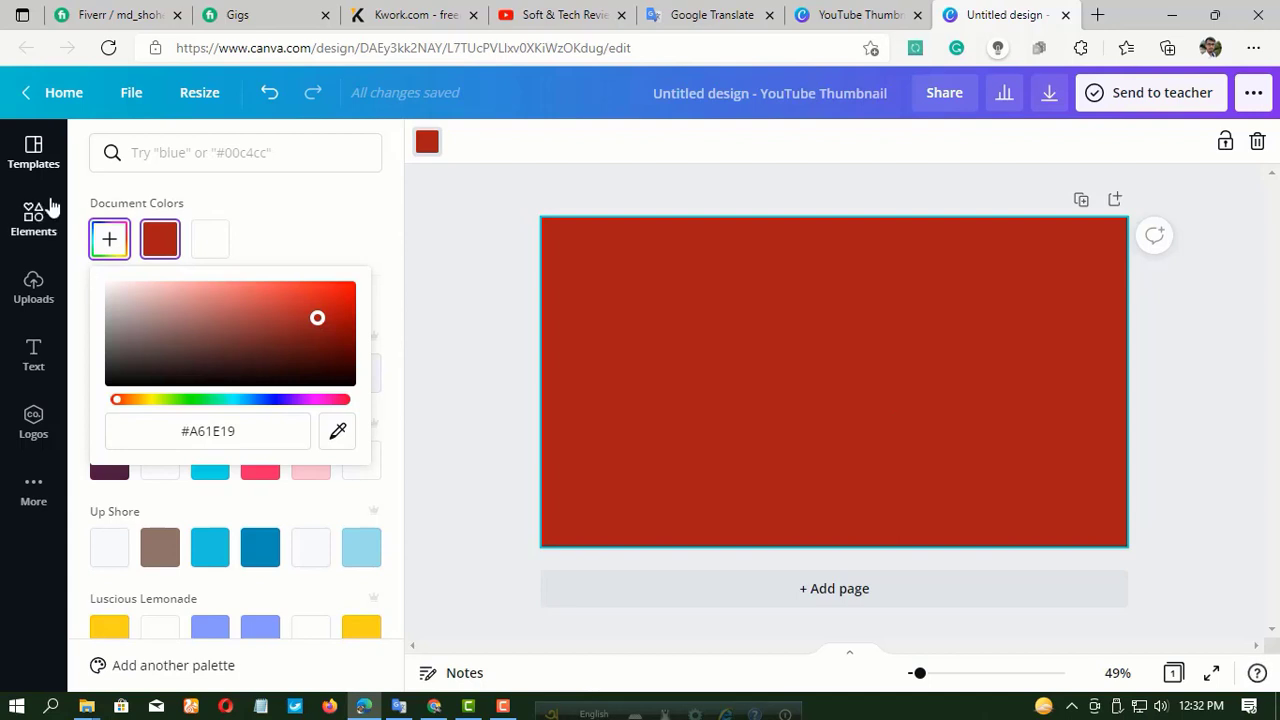
left_click(441, 226)
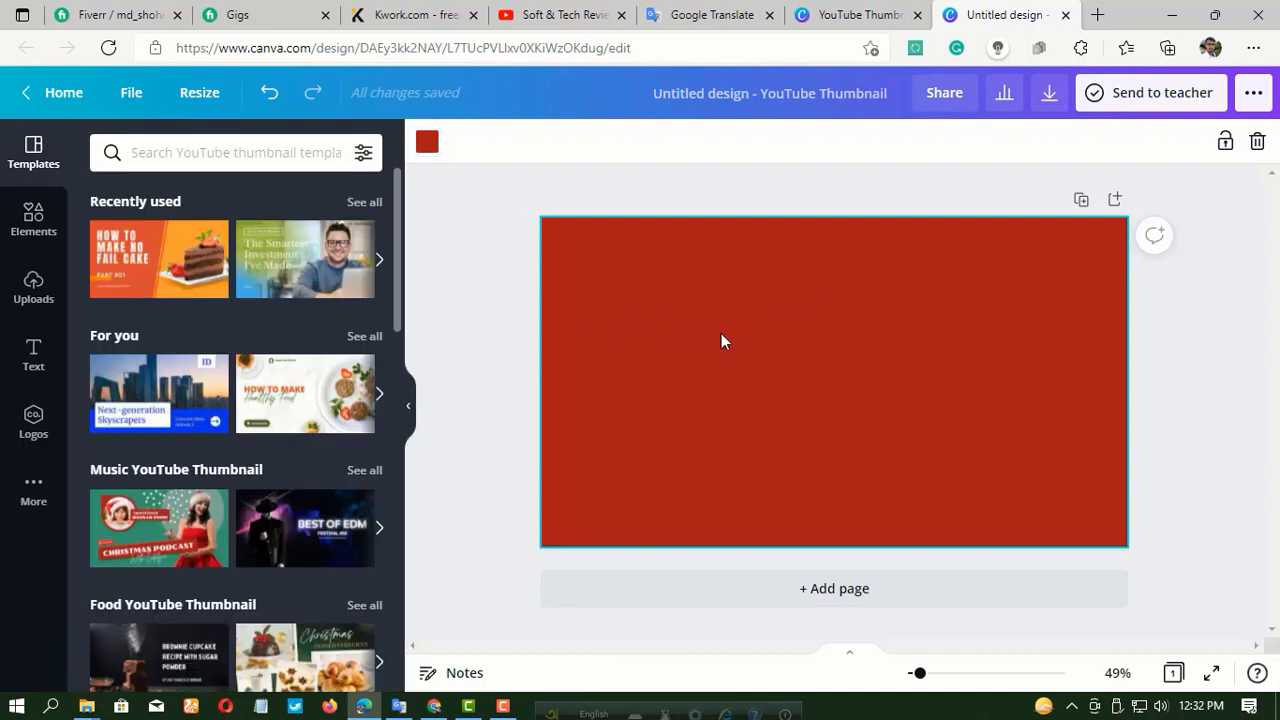
Add a square shape and enlarge it to cover most of the middle of the red page.
left_click(34, 218)
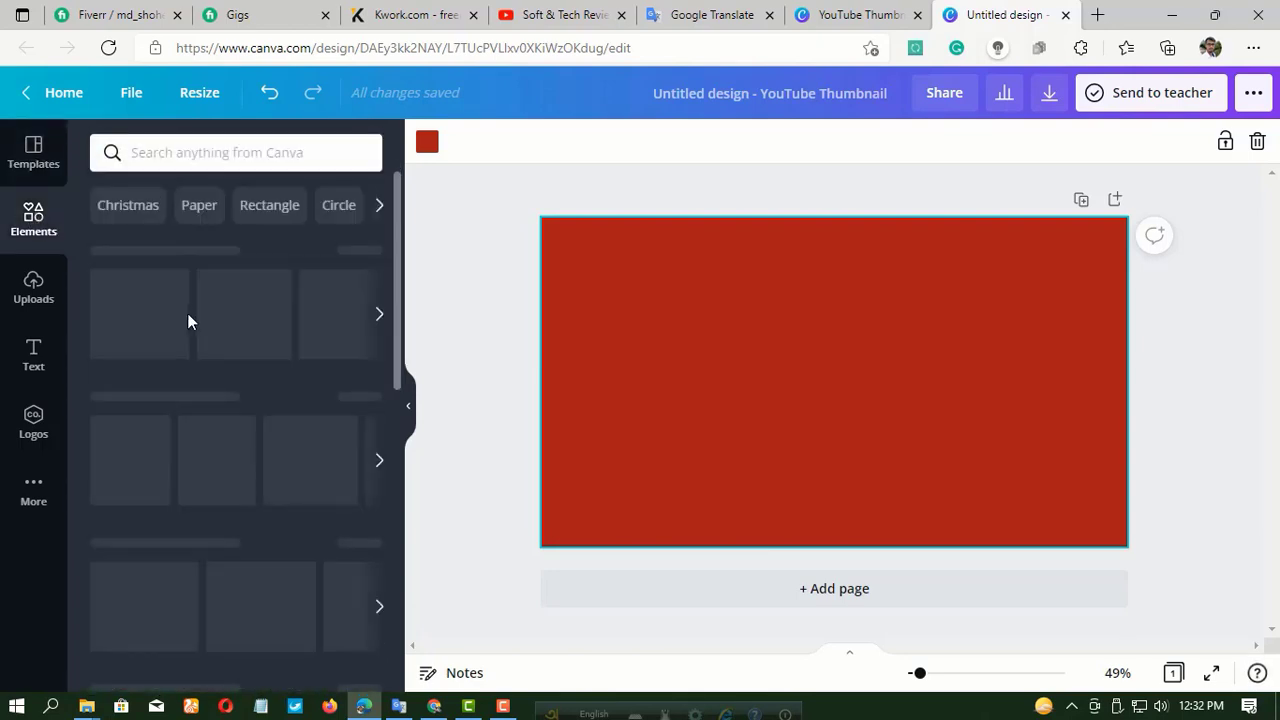
left_click(130, 314)
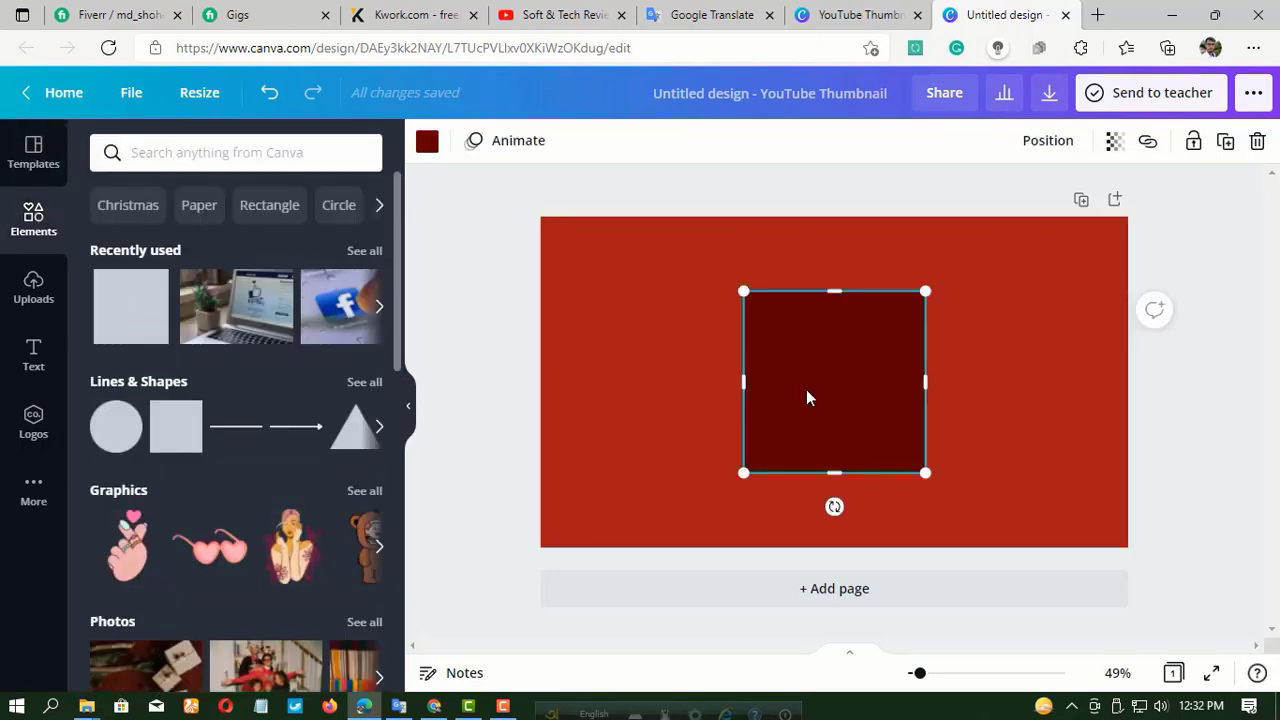
left_click_drag(806, 397, 804, 355)
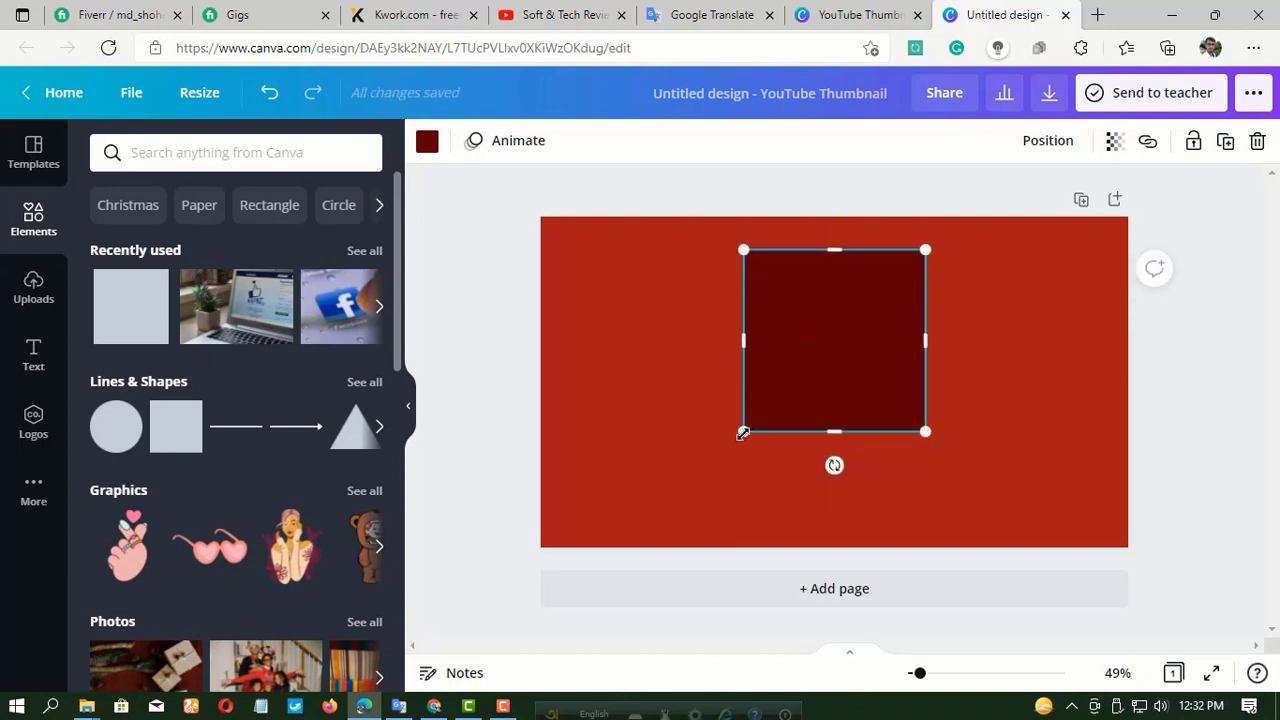
left_click_drag(743, 432, 541, 634)
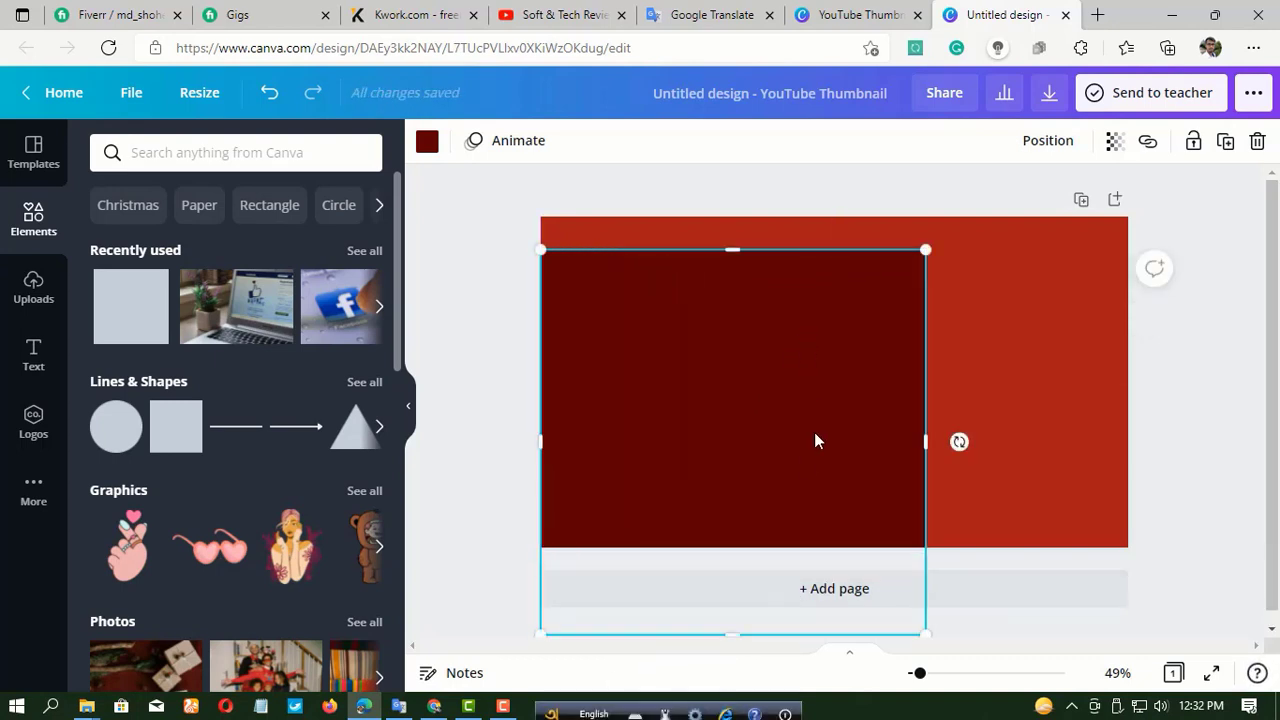
left_click_drag(814, 440, 926, 297)
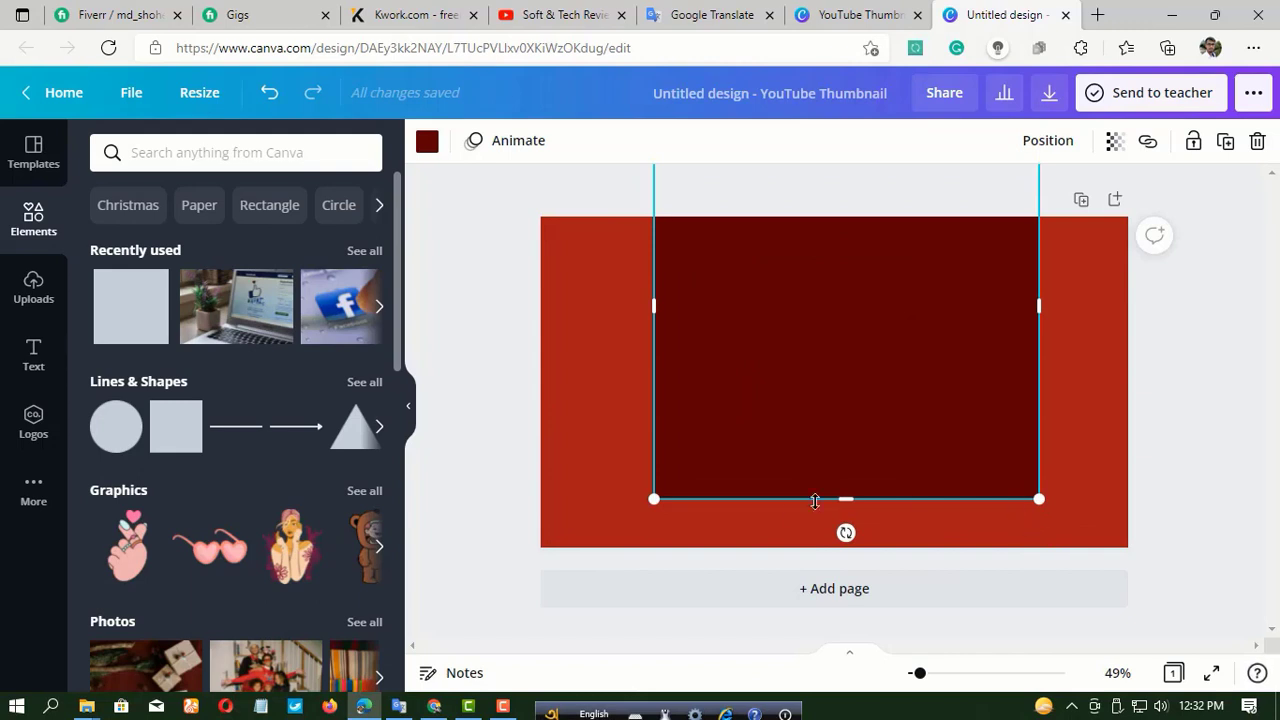
left_click_drag(645, 517, 571, 589)
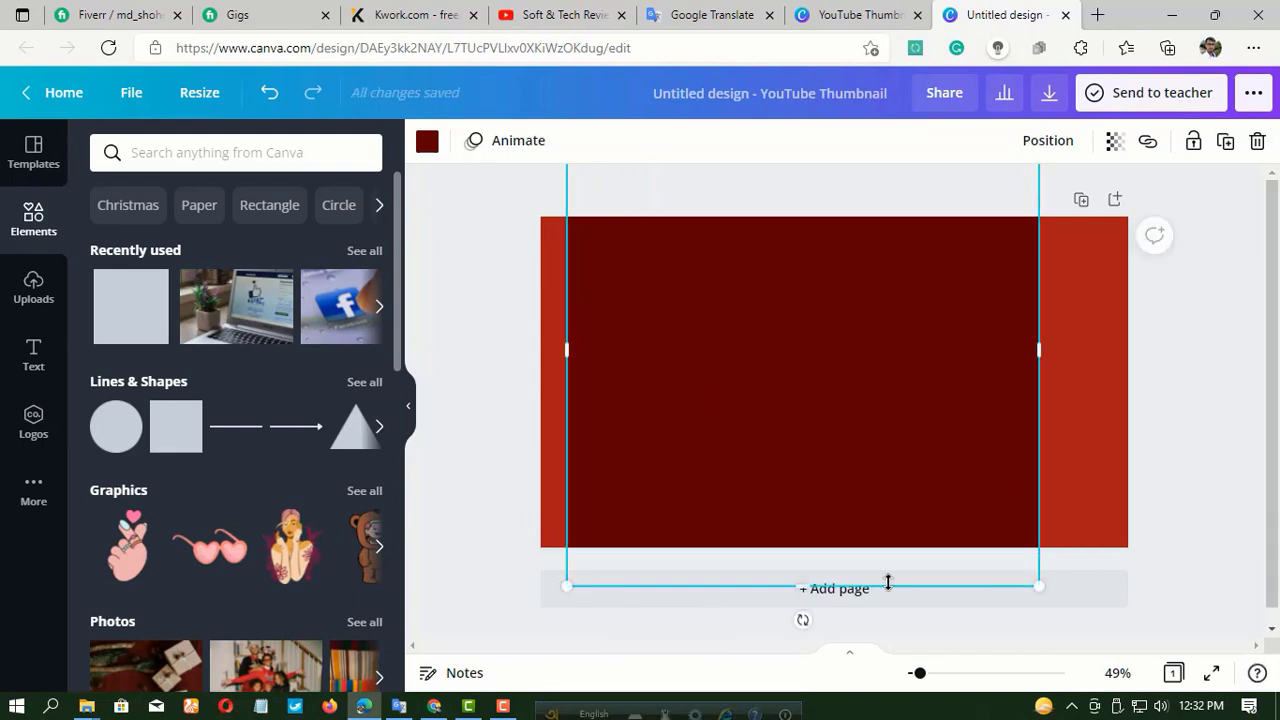
left_click_drag(955, 511, 986, 446)
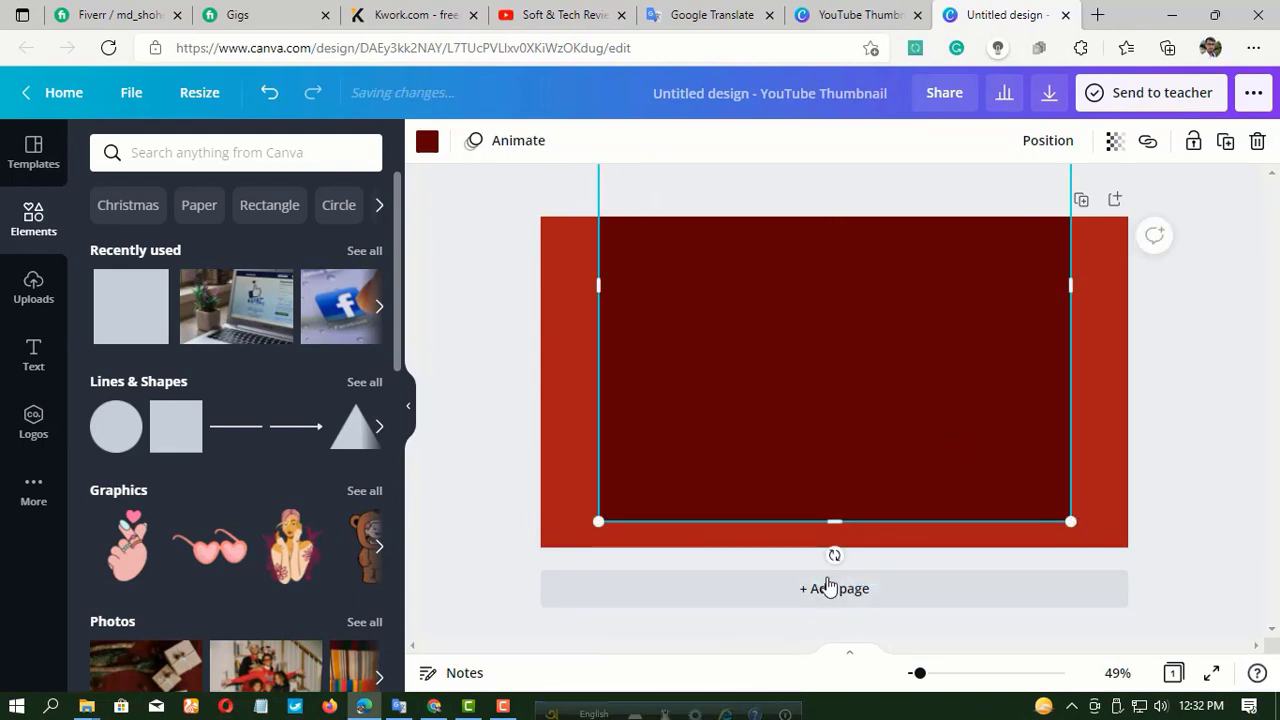
Rotate the dark red square, extend it past the page, and place it so its slanted edge cuts off the page's lower-left area.
left_click_drag(830, 562, 1110, 650)
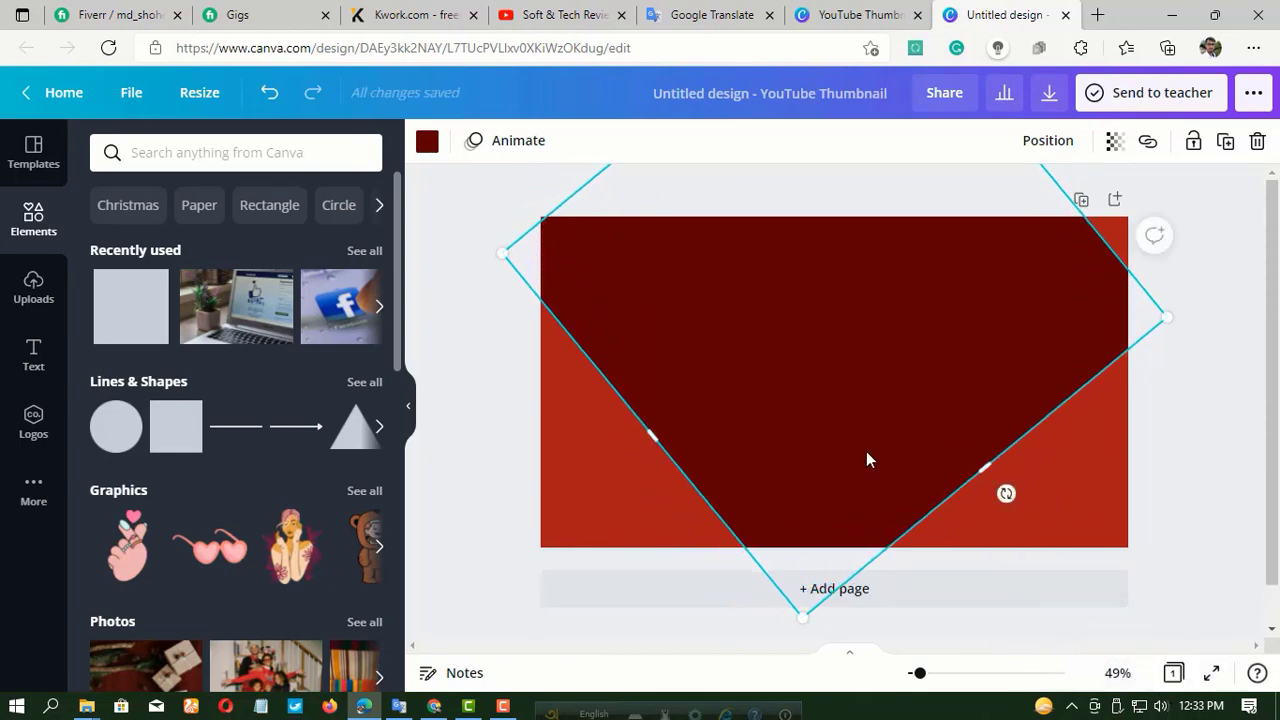
left_click_drag(866, 459, 839, 636)
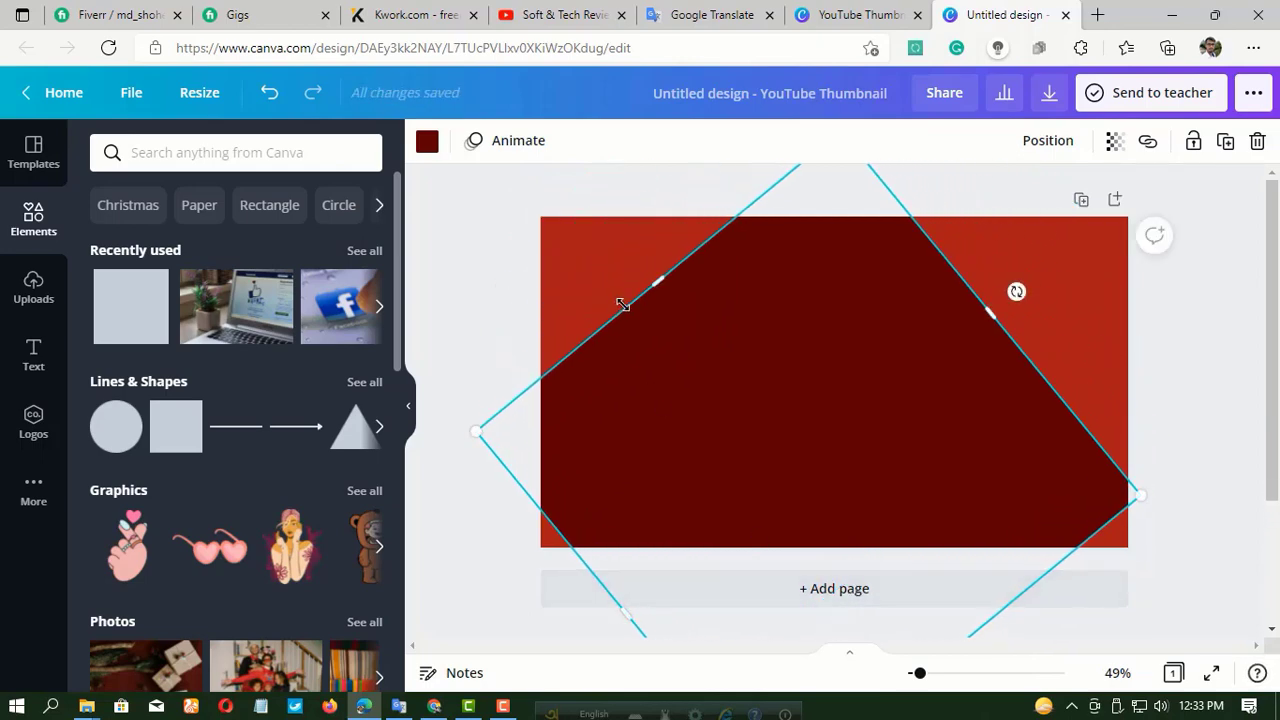
left_click_drag(622, 304, 458, 148)
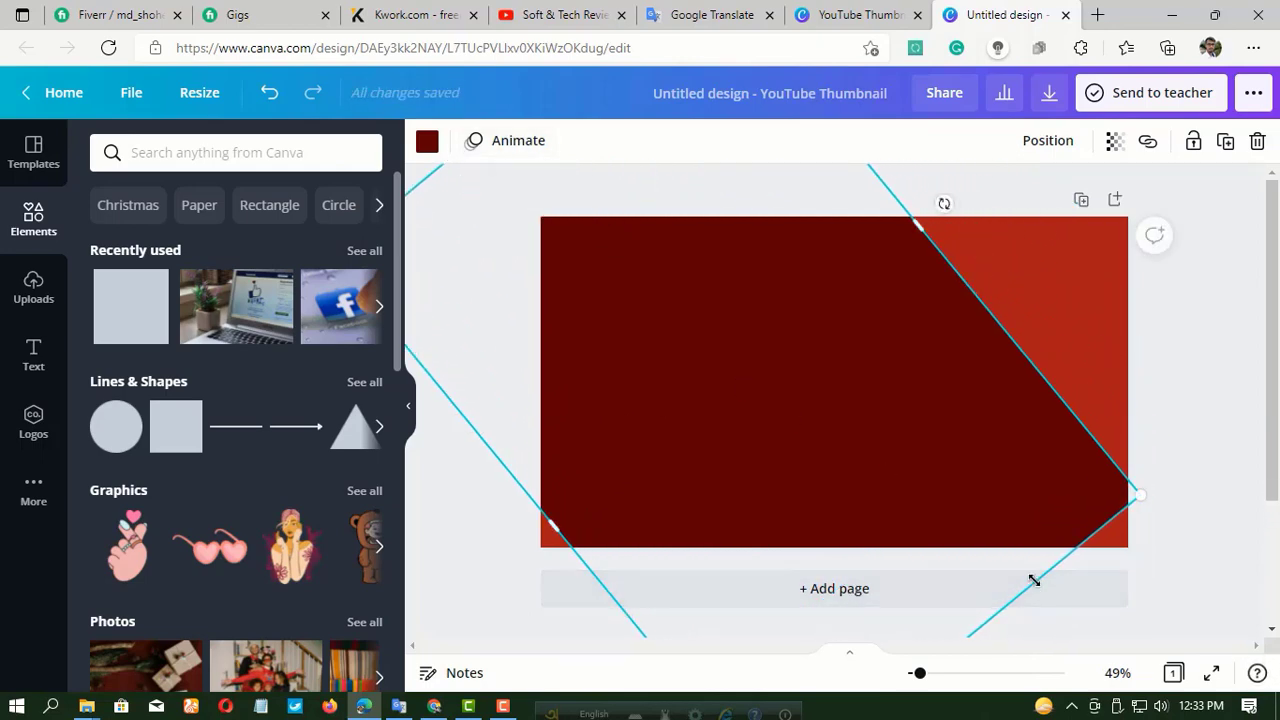
left_click_drag(1034, 580, 1058, 602)
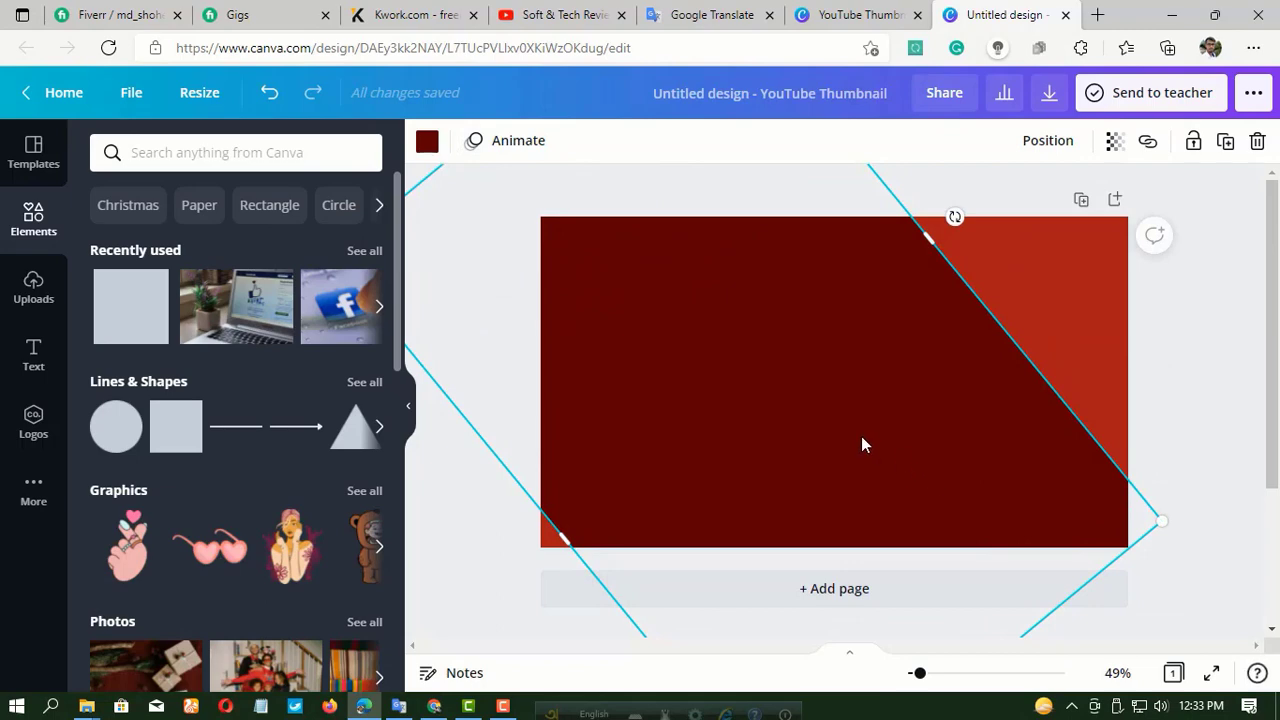
left_click_drag(838, 437, 666, 579)
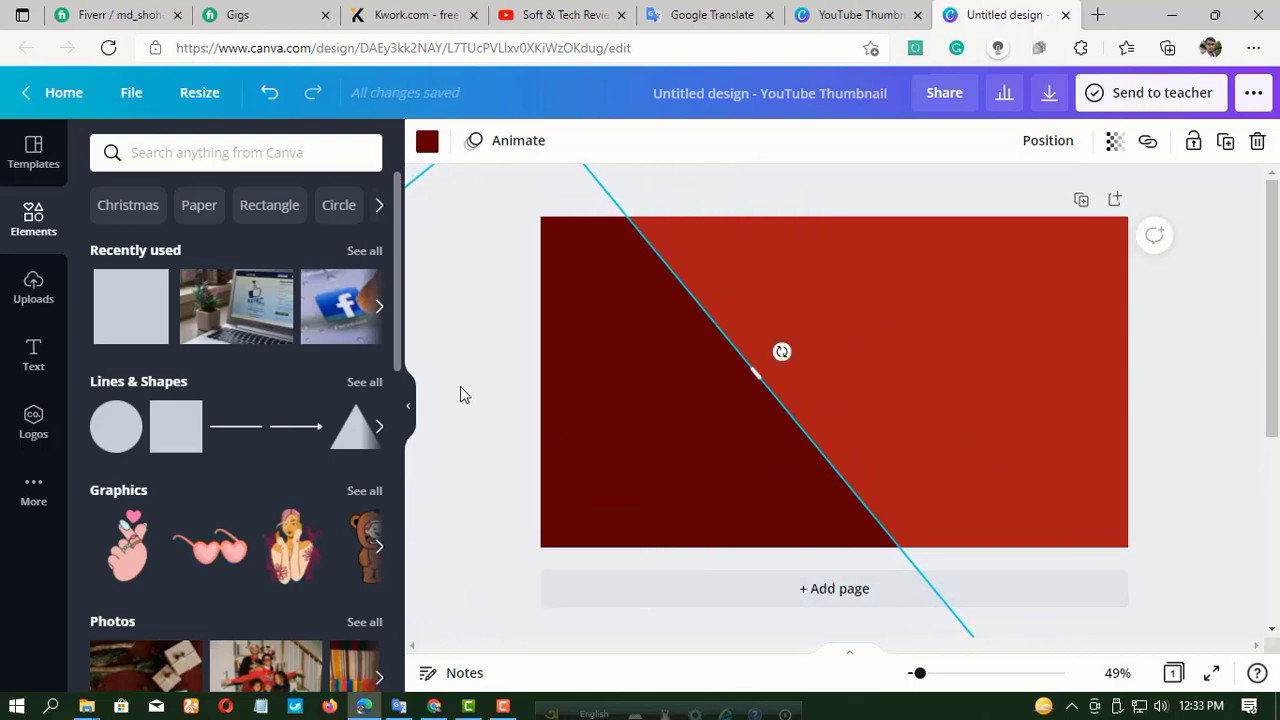
Paste a copy of the diagonal dark red shape over the original and fill the copy with cyan from the Berry Blues palette.
right_click(602, 379)
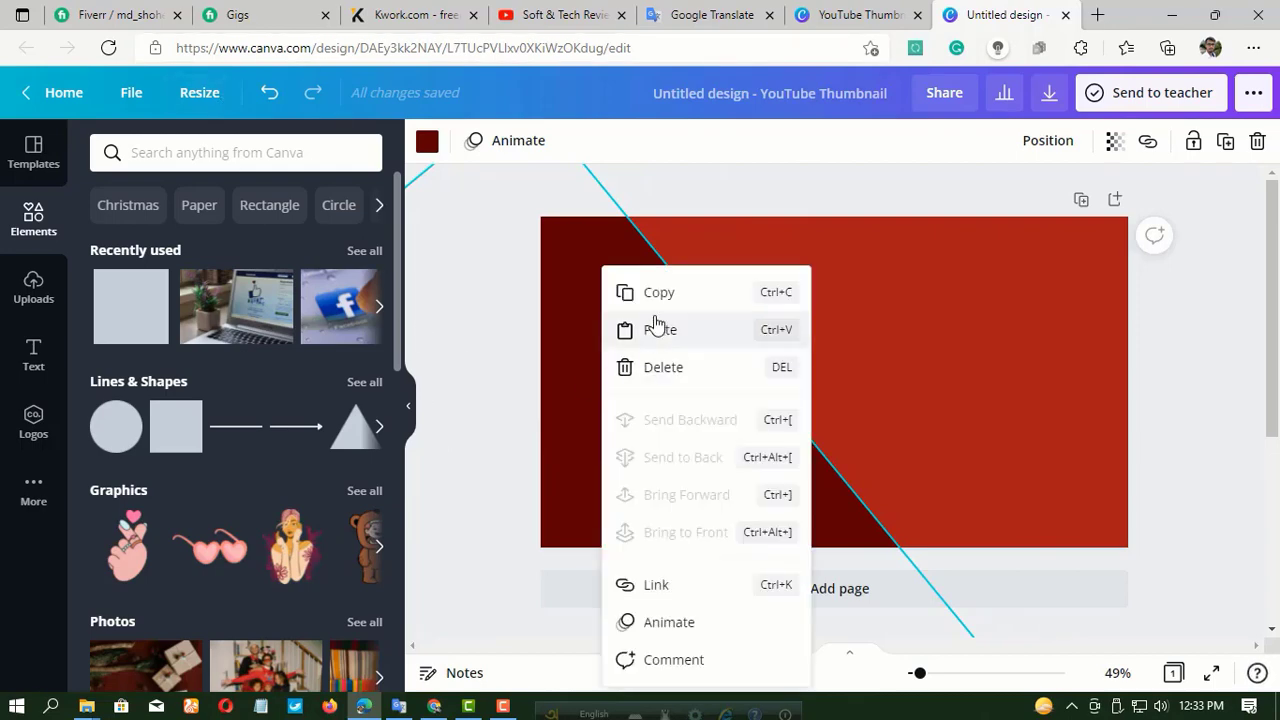
left_click(657, 294)
right_click(635, 344)
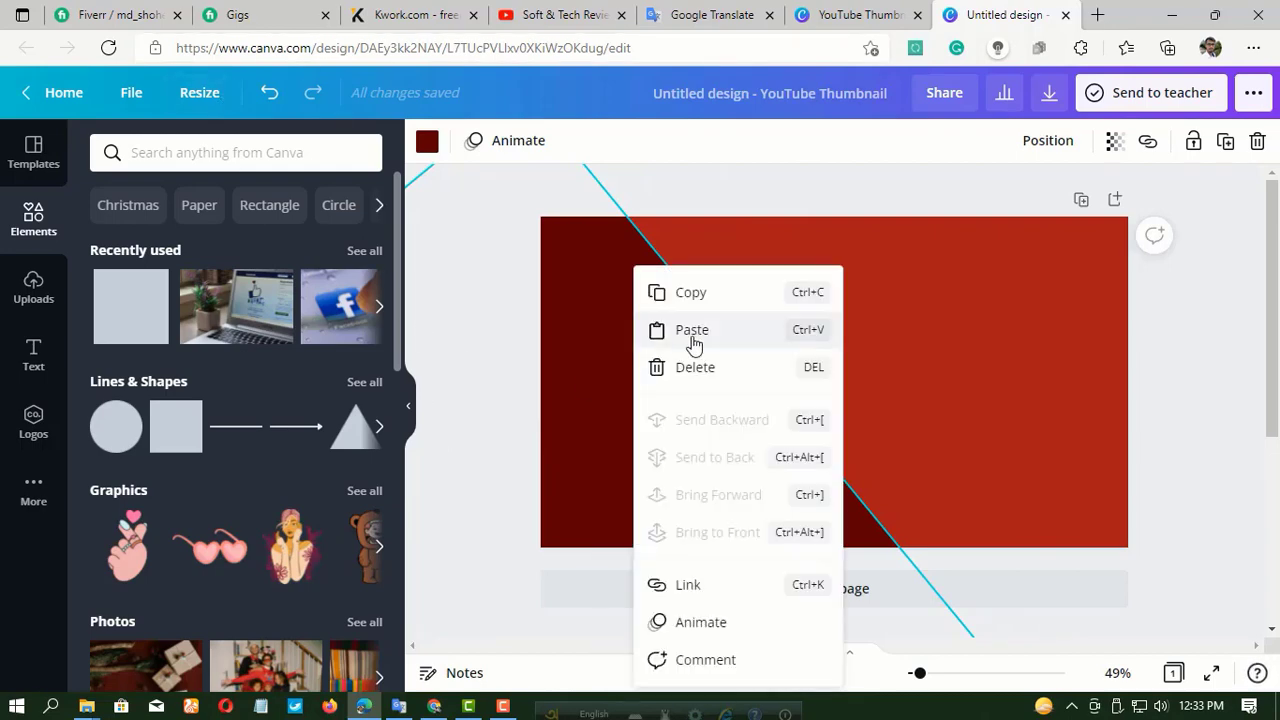
right_click(894, 295)
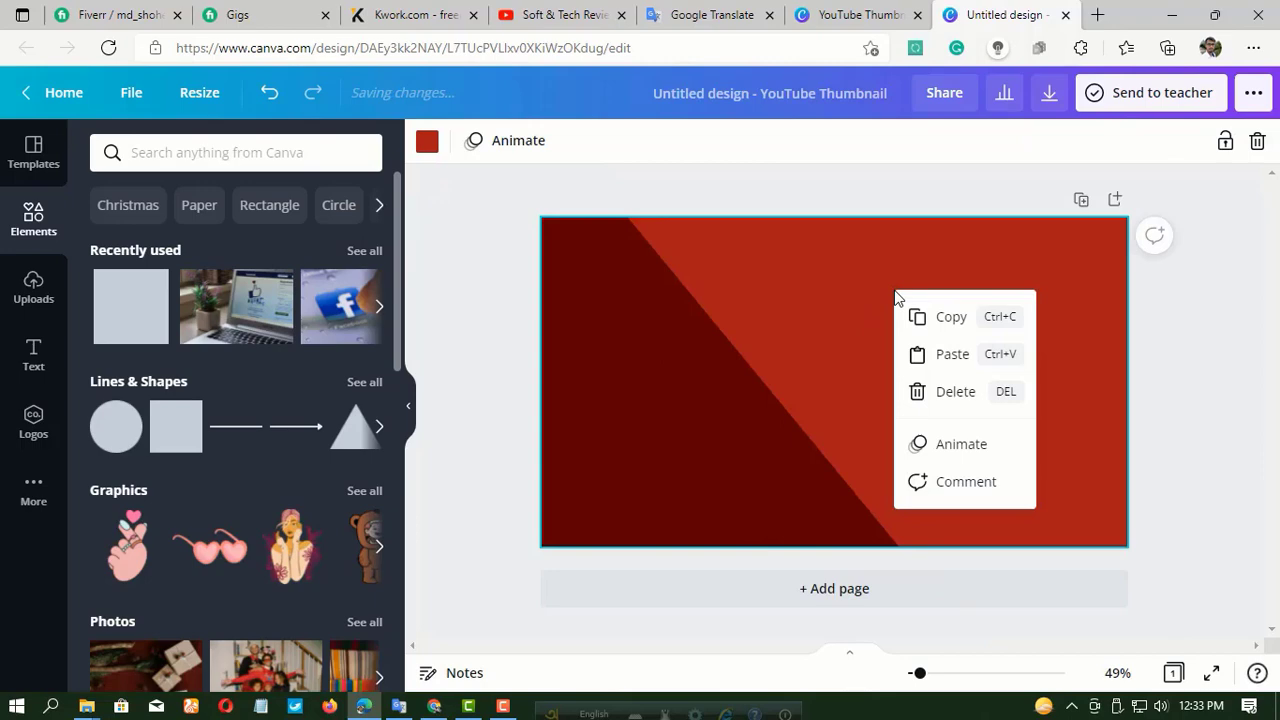
left_click(937, 355)
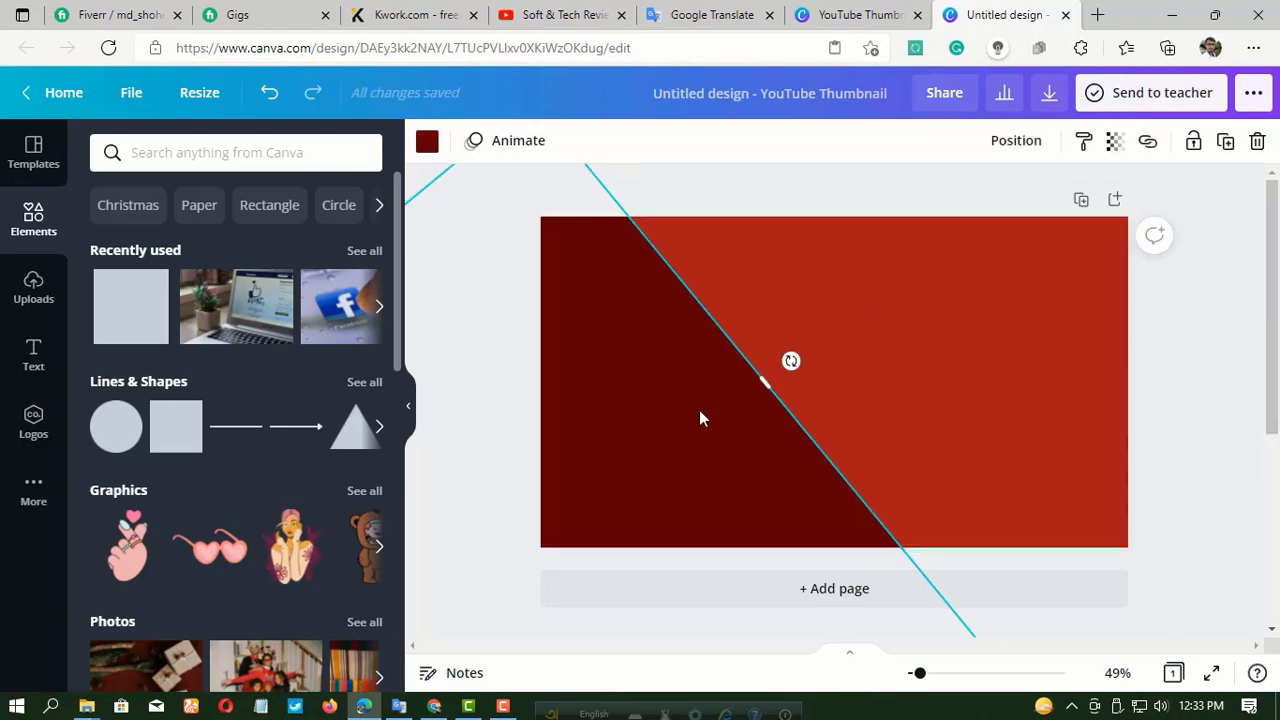
left_click(426, 142)
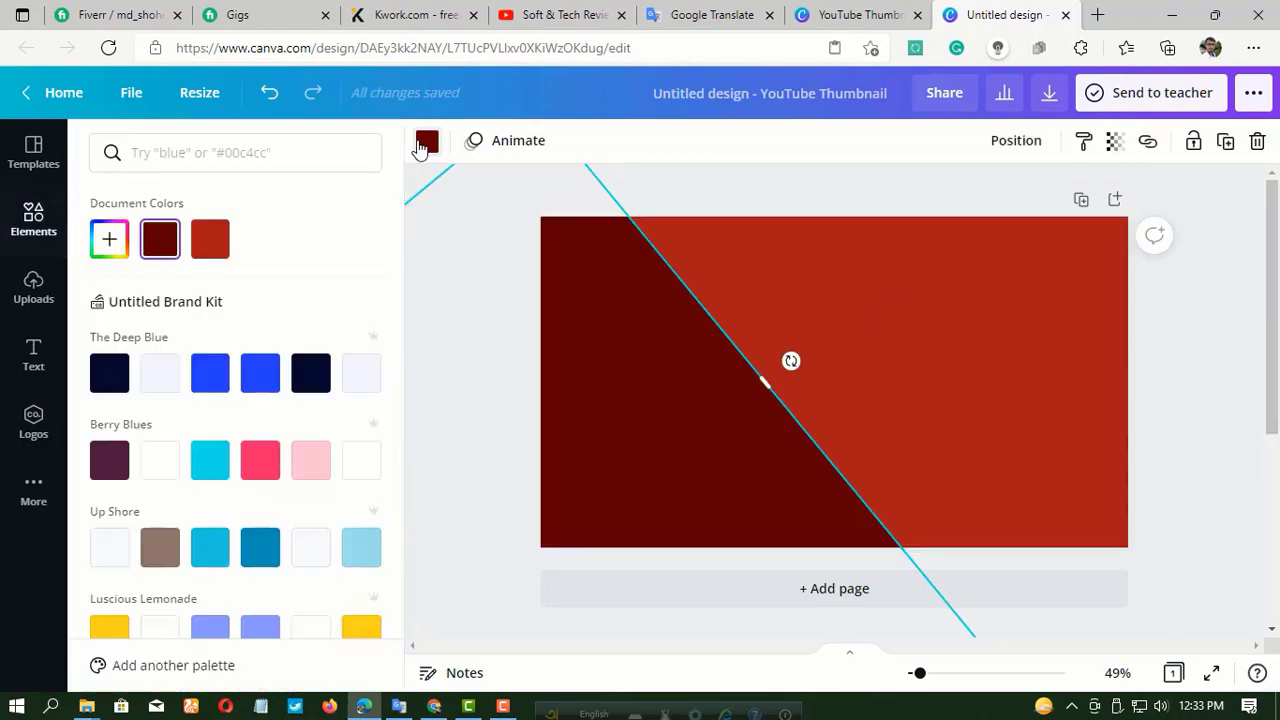
left_click(310, 372)
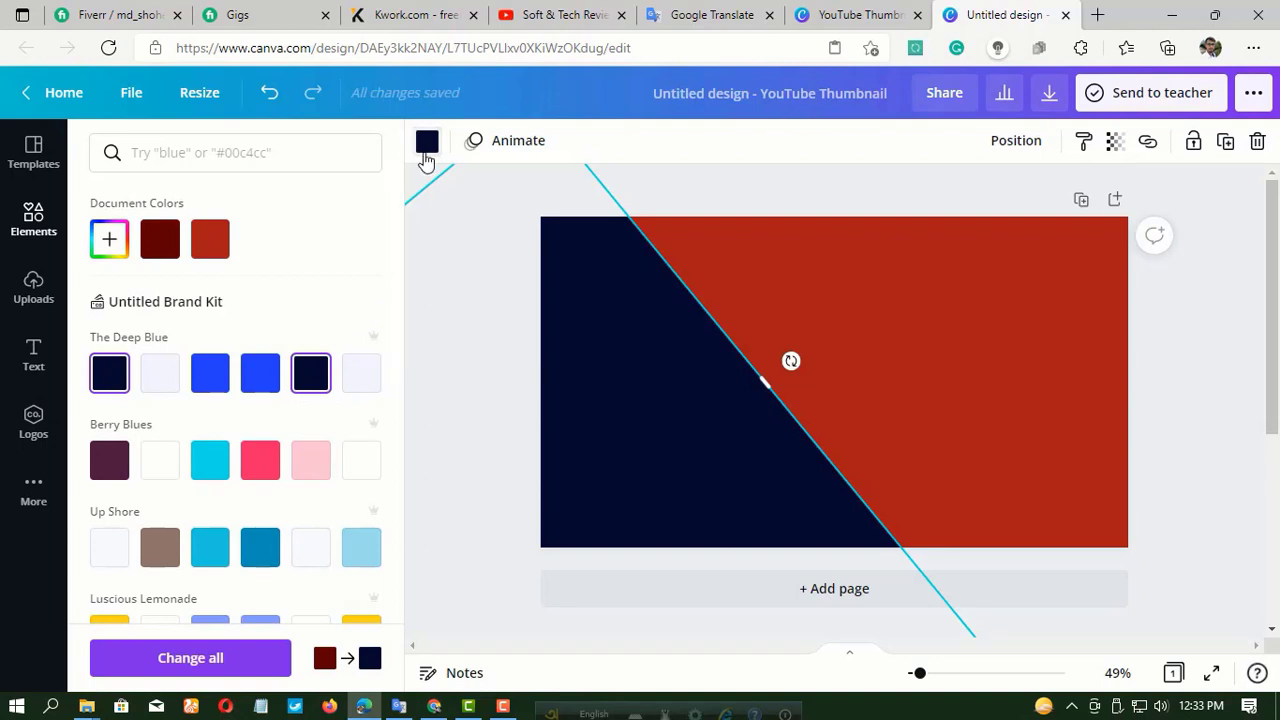
left_click(216, 478)
Duplicate the cyan shape, offset slightly to leave a thin diagonal stripe, and fill the copy with dark navy from The Deep Blue palette.
right_click(657, 395)
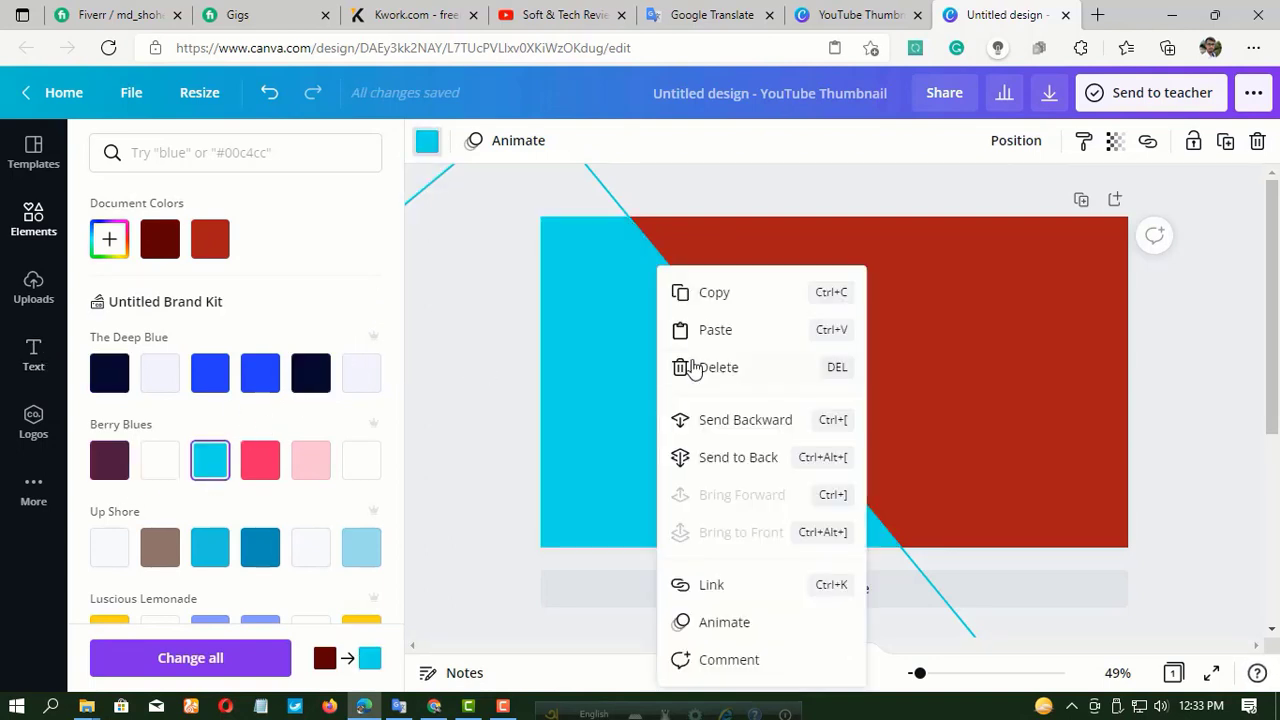
left_click(714, 292)
right_click(628, 364)
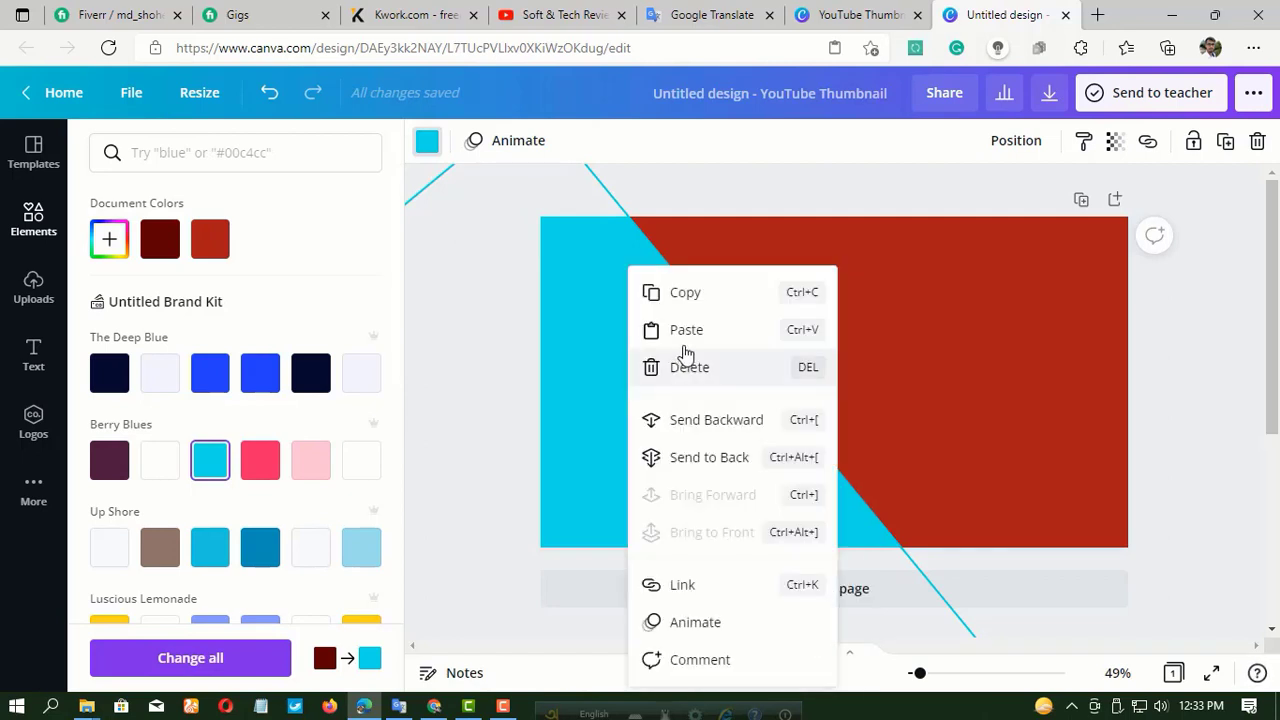
left_click(722, 333)
left_click_drag(661, 400, 653, 405)
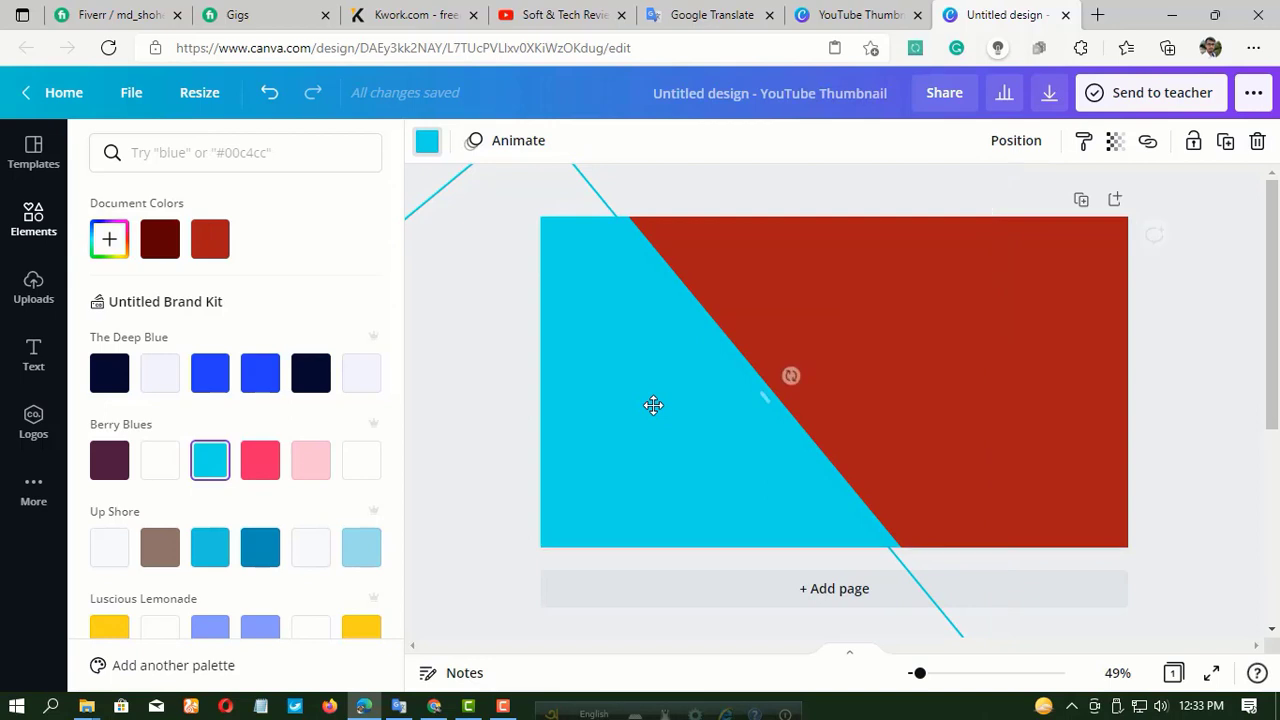
left_click(312, 384)
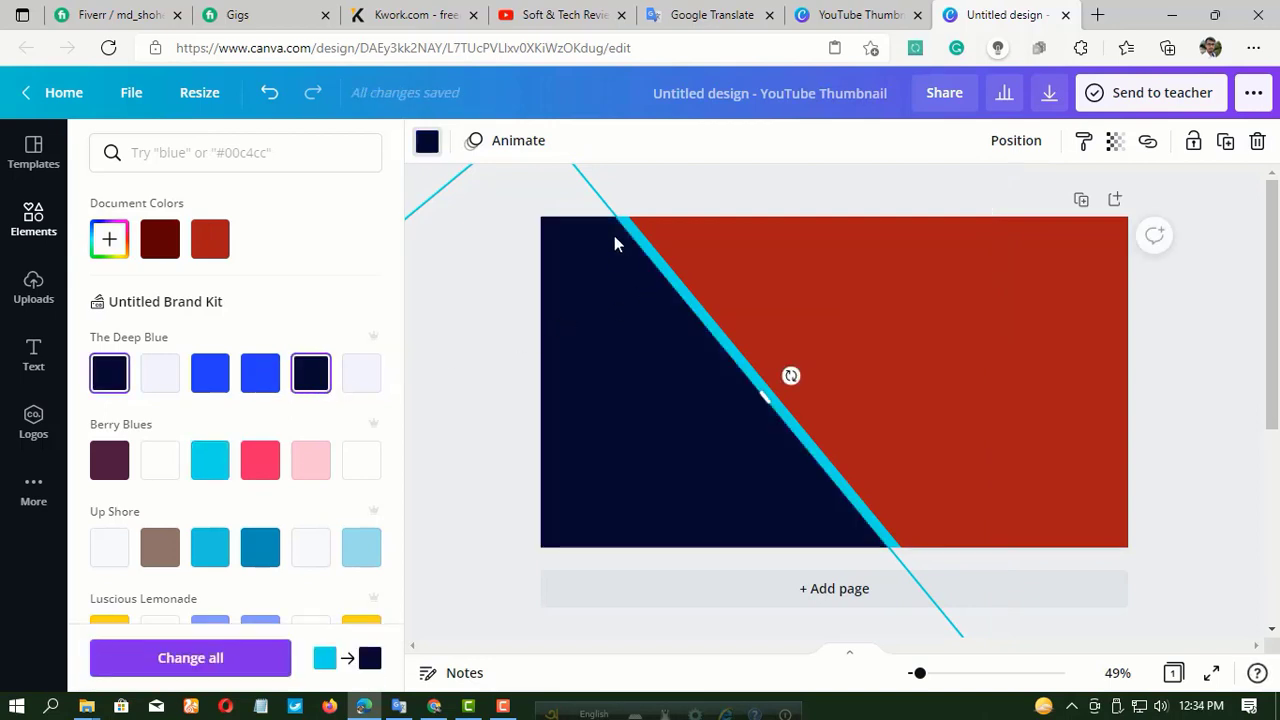
left_click(727, 192)
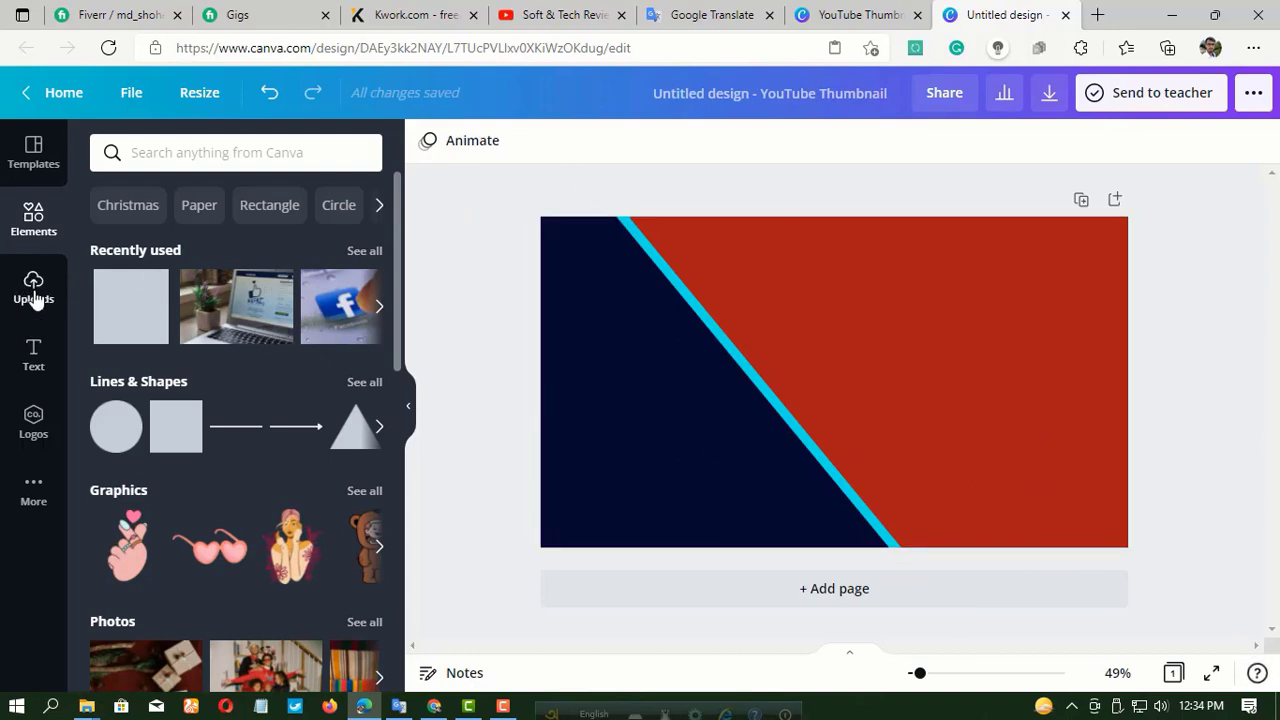
Add a square to the page centre, filled with Luscious Lemonade yellow and with transparency set to 42.
left_click(133, 292)
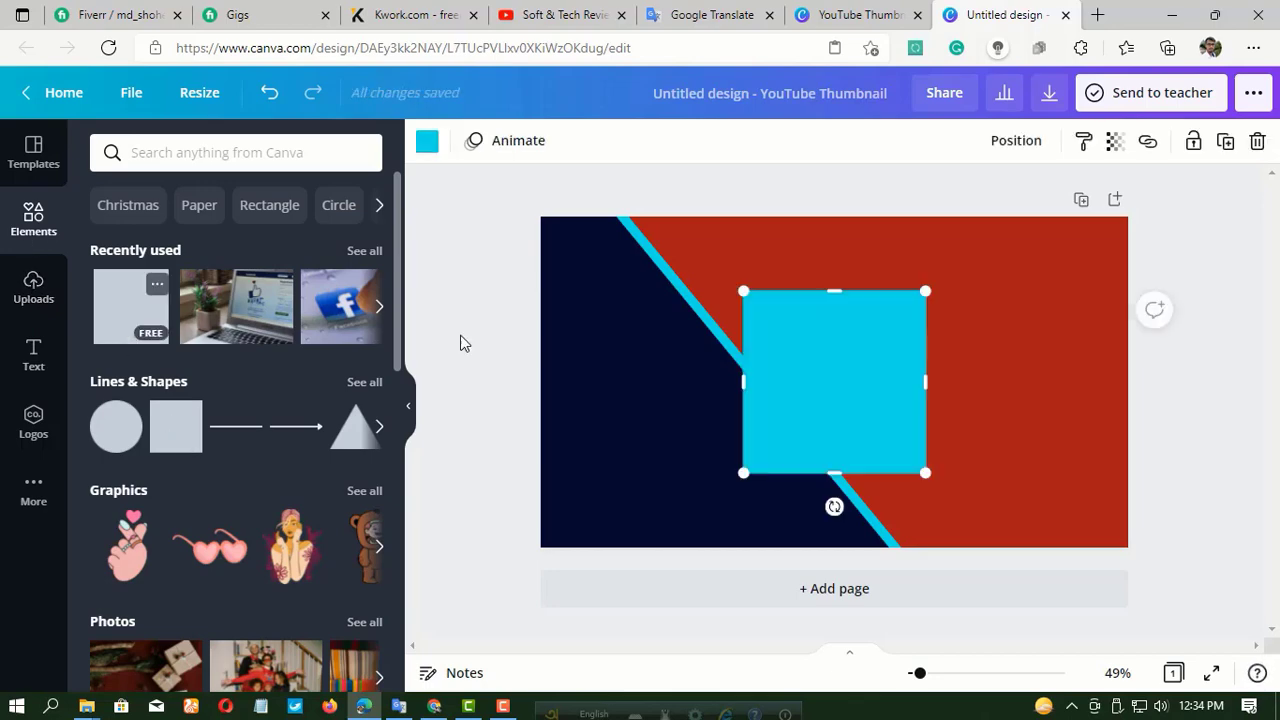
left_click(428, 143)
left_click(360, 636)
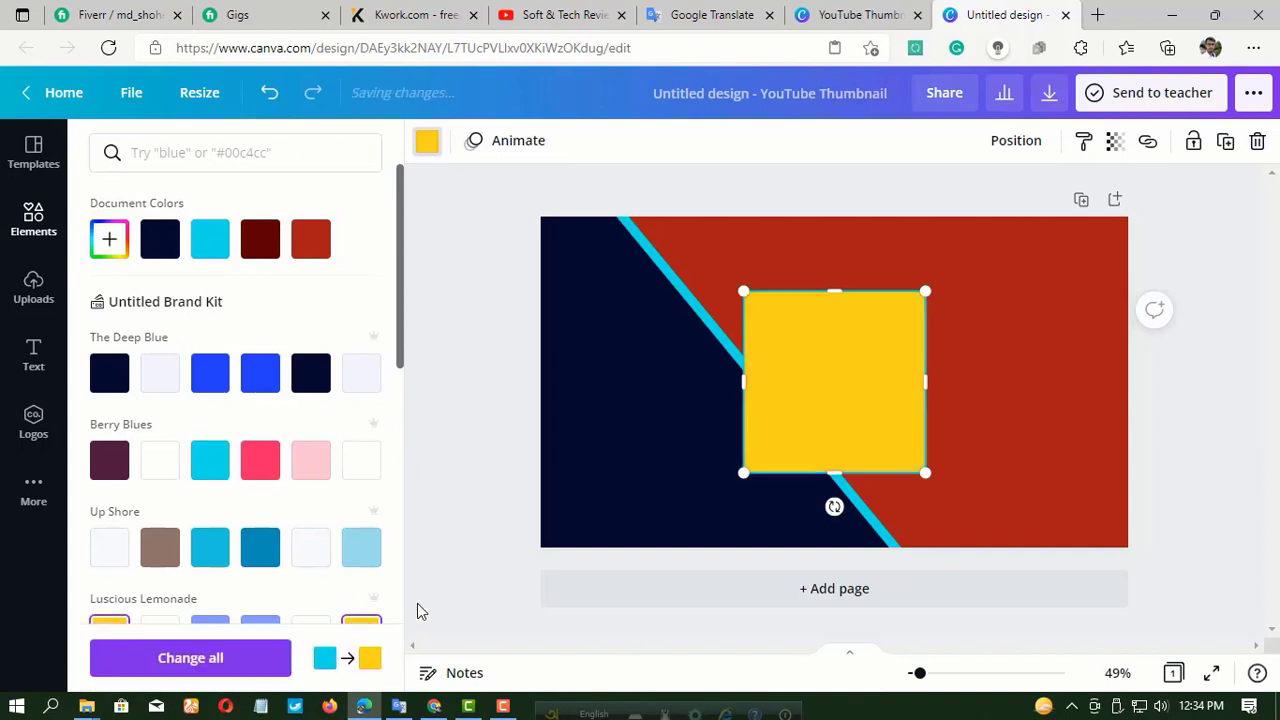
left_click(1115, 145)
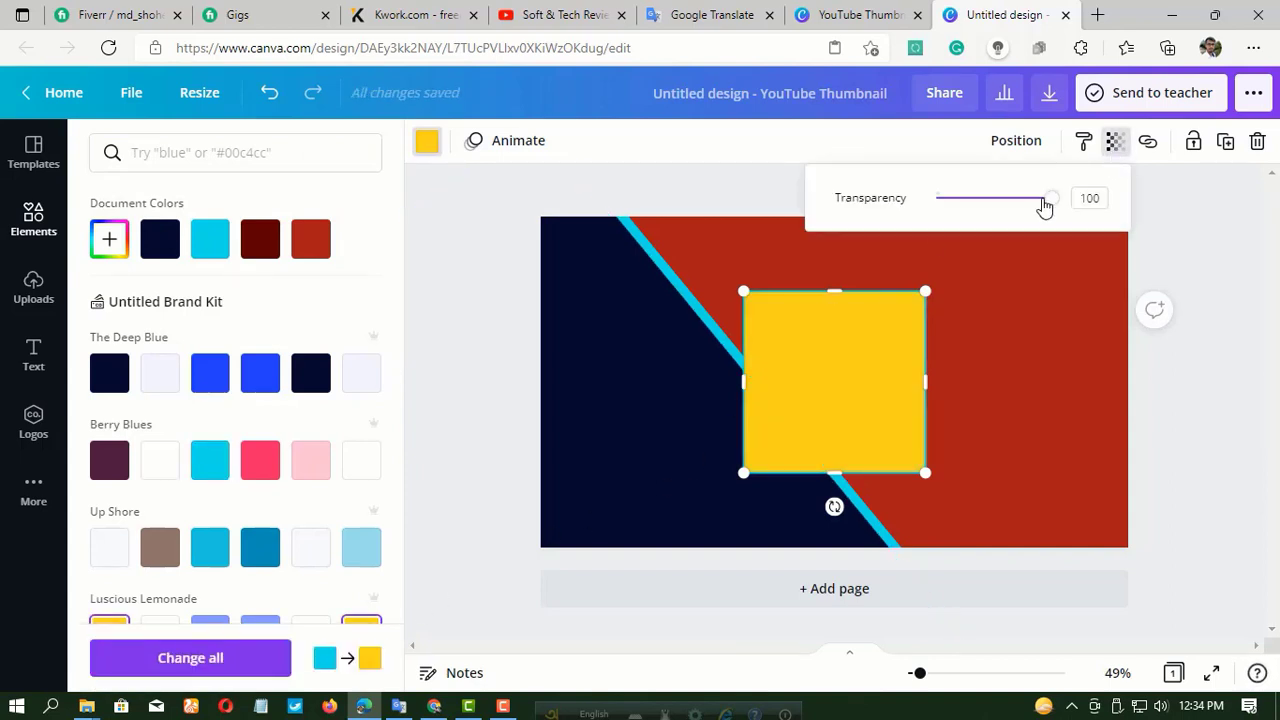
left_click_drag(1043, 204, 987, 241)
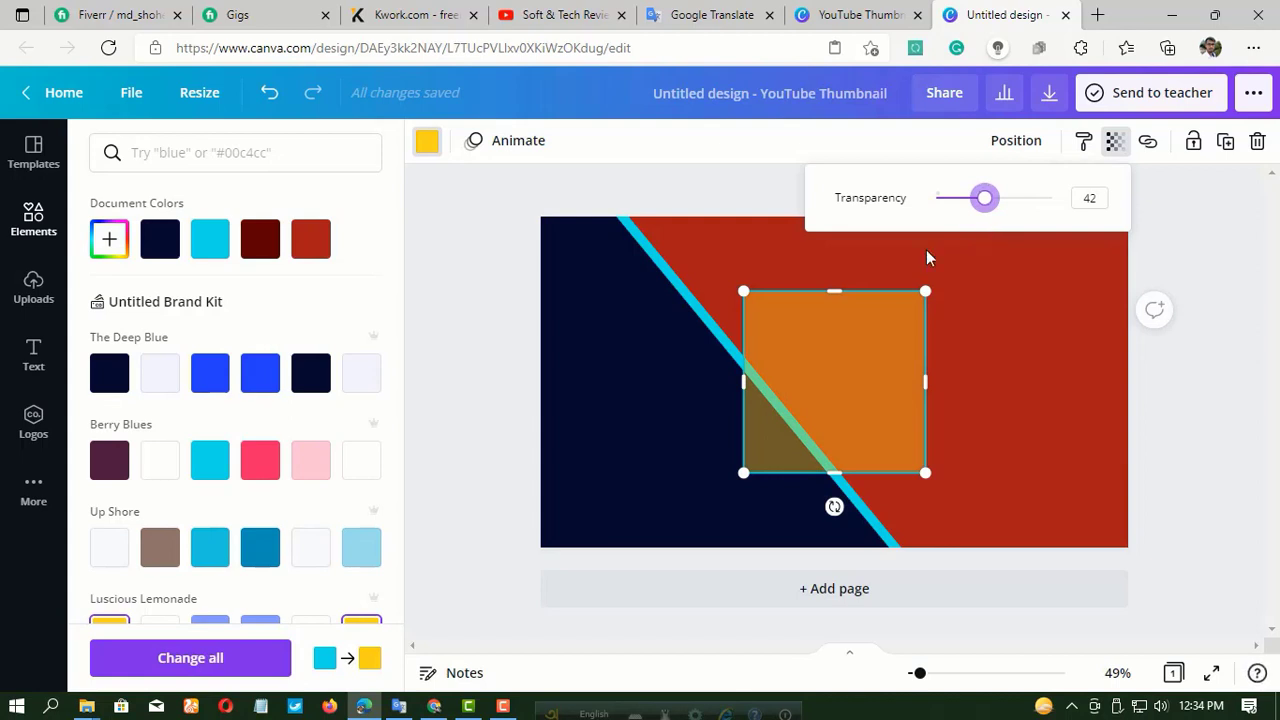
left_click(428, 146)
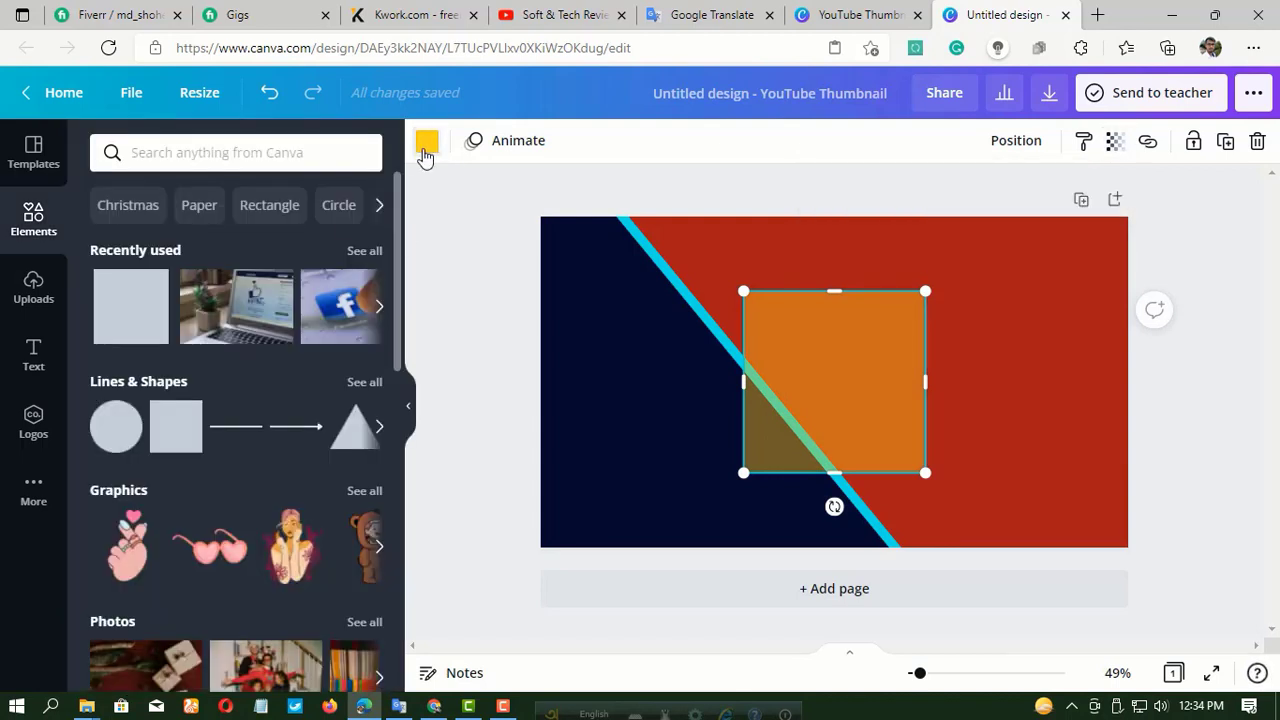
Fill the centre square with pale lavender from The Deep Blue palette and set its transparency to 27.
left_click(425, 148)
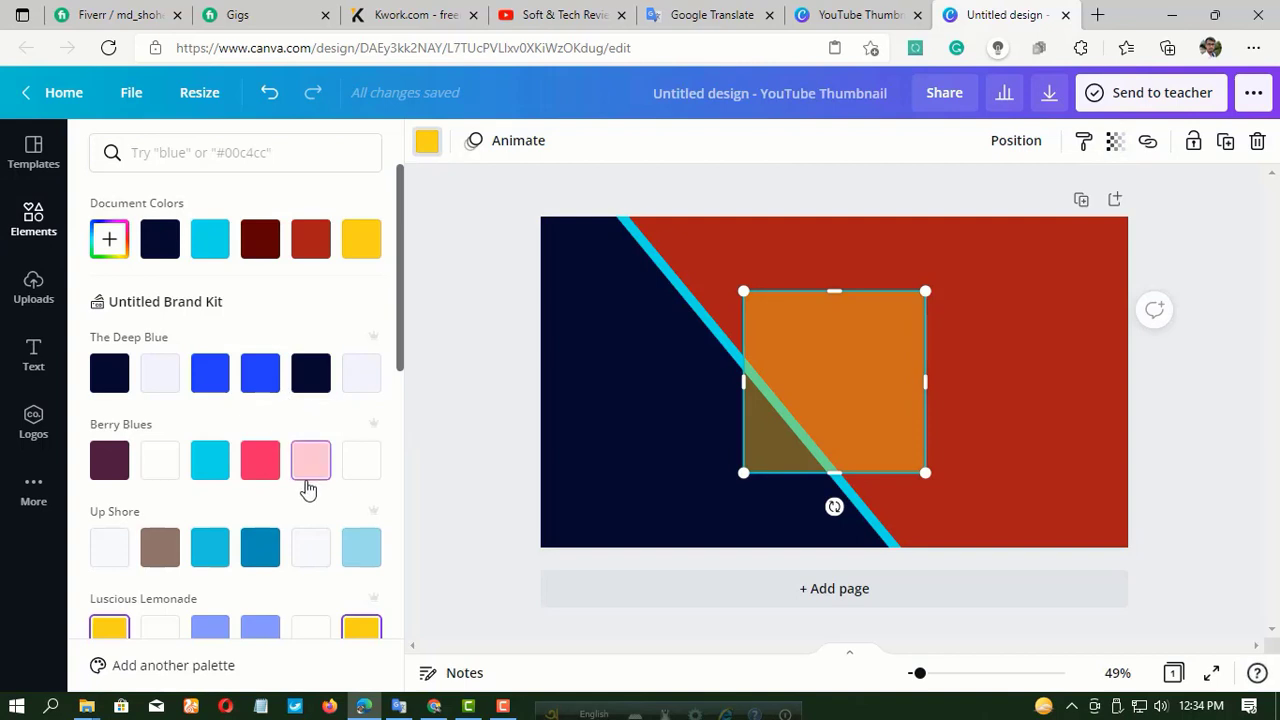
left_click(362, 386)
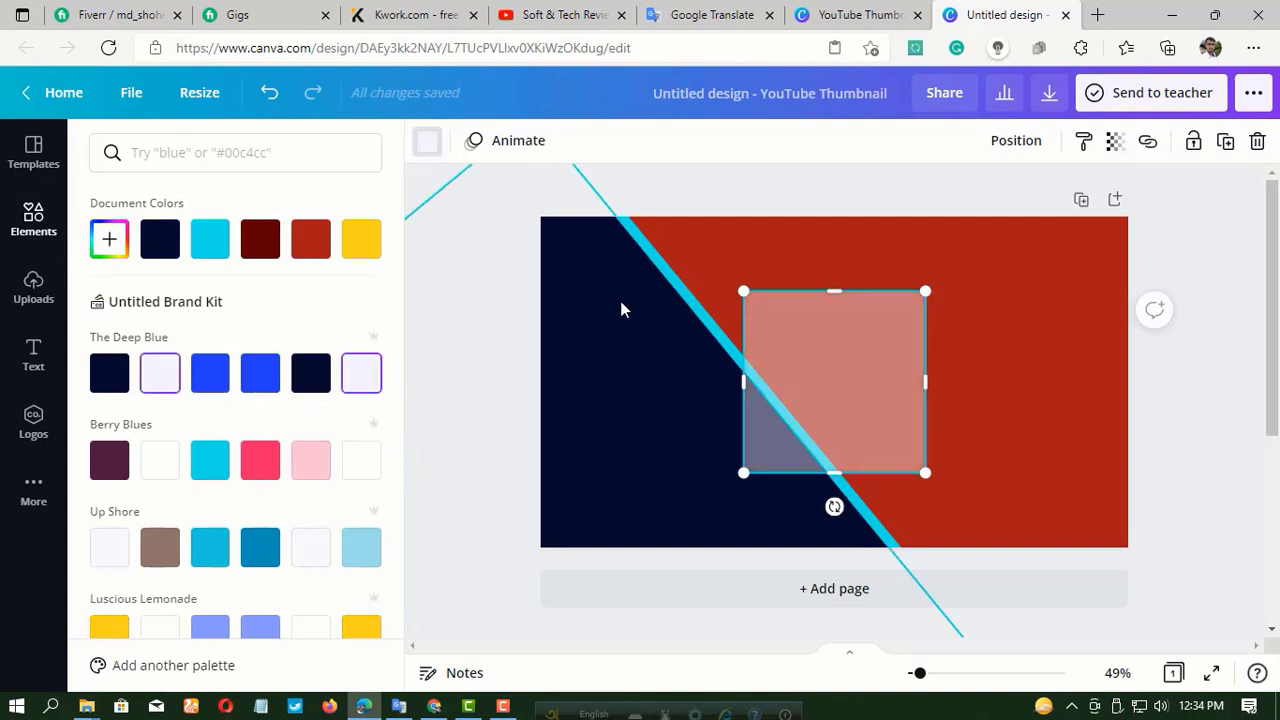
left_click(1114, 141)
left_click_drag(969, 206, 968, 202)
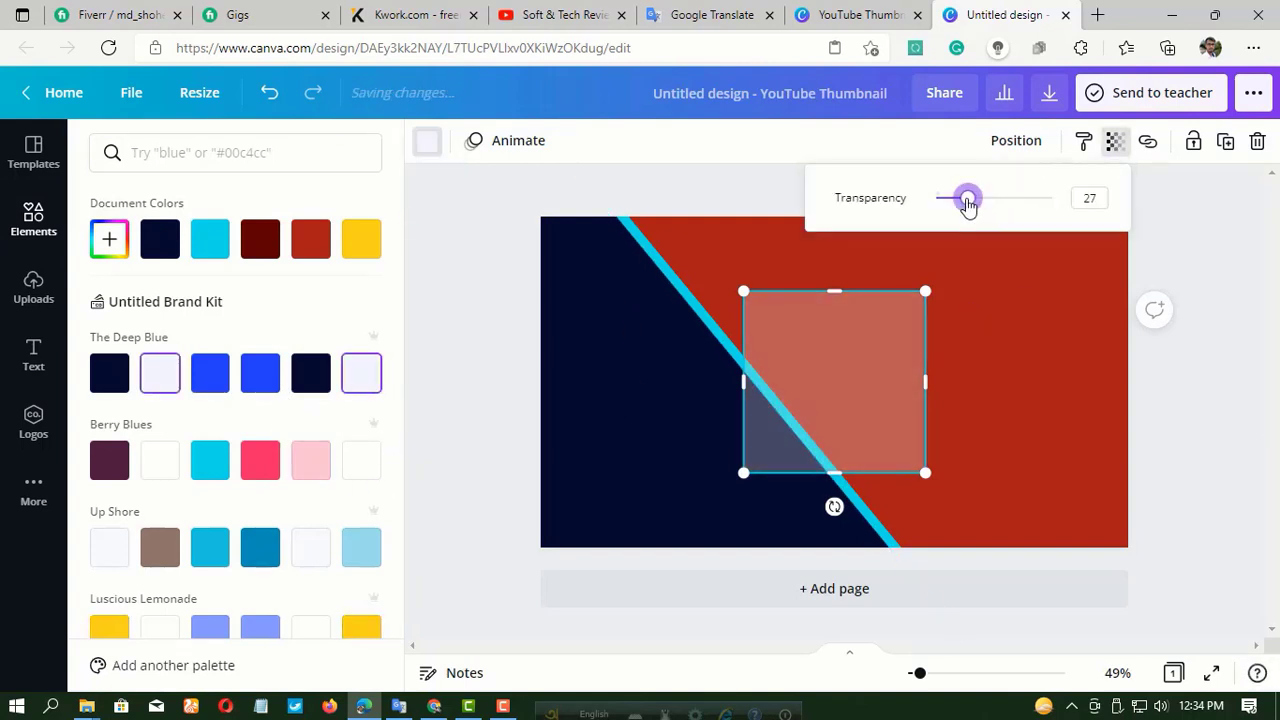
left_click(863, 366)
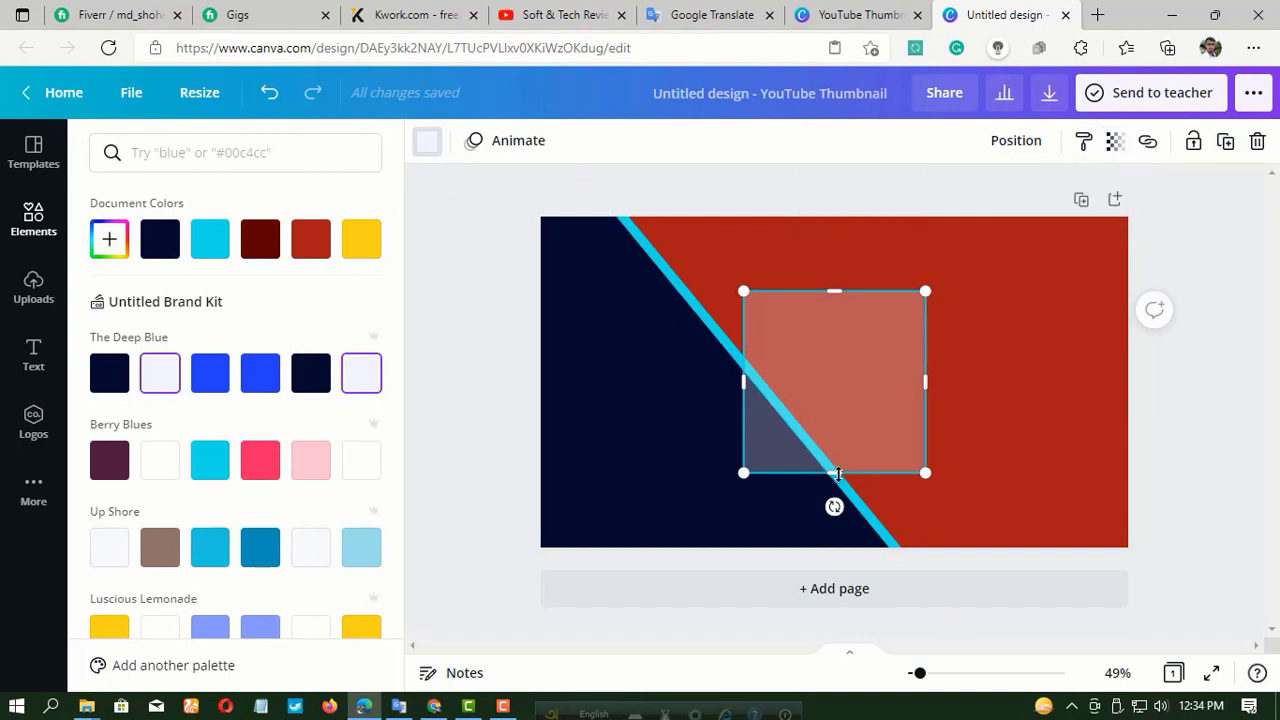
Reshape the semi-transparent square into a long, low bar and place it across the page's upper part, over the cyan stripe.
left_click_drag(834, 472, 839, 353)
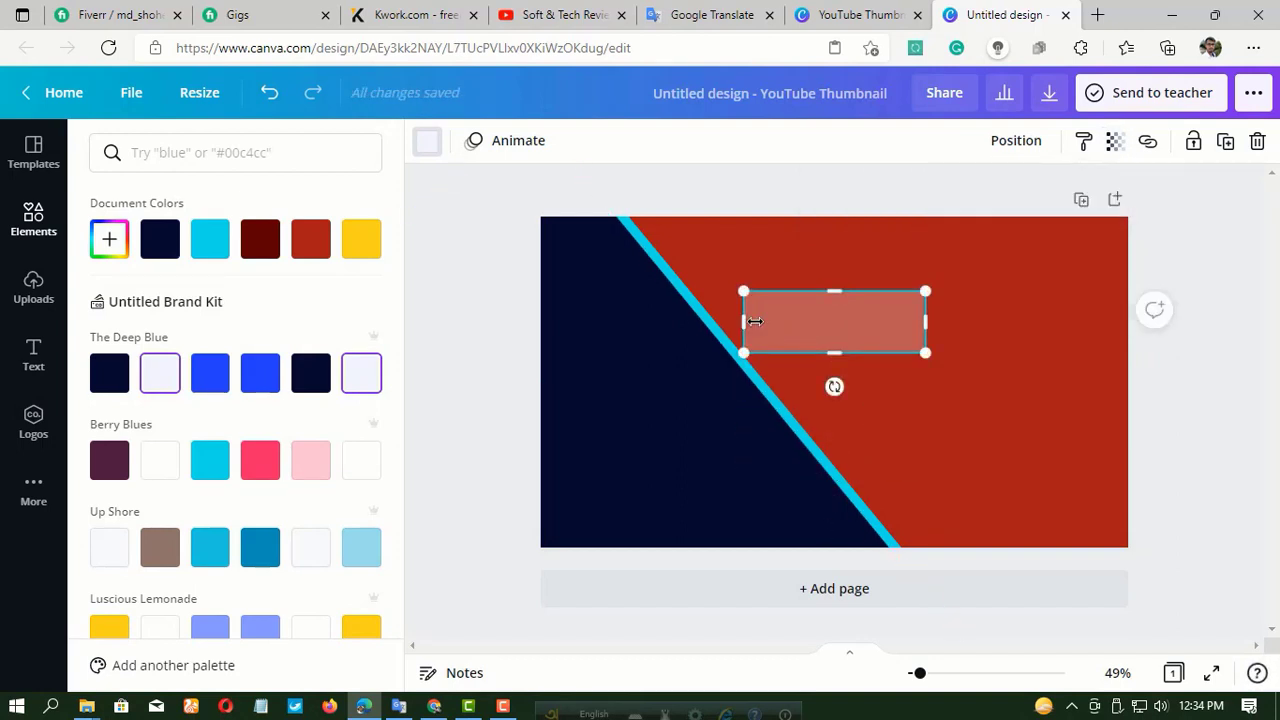
left_click_drag(754, 321, 583, 320)
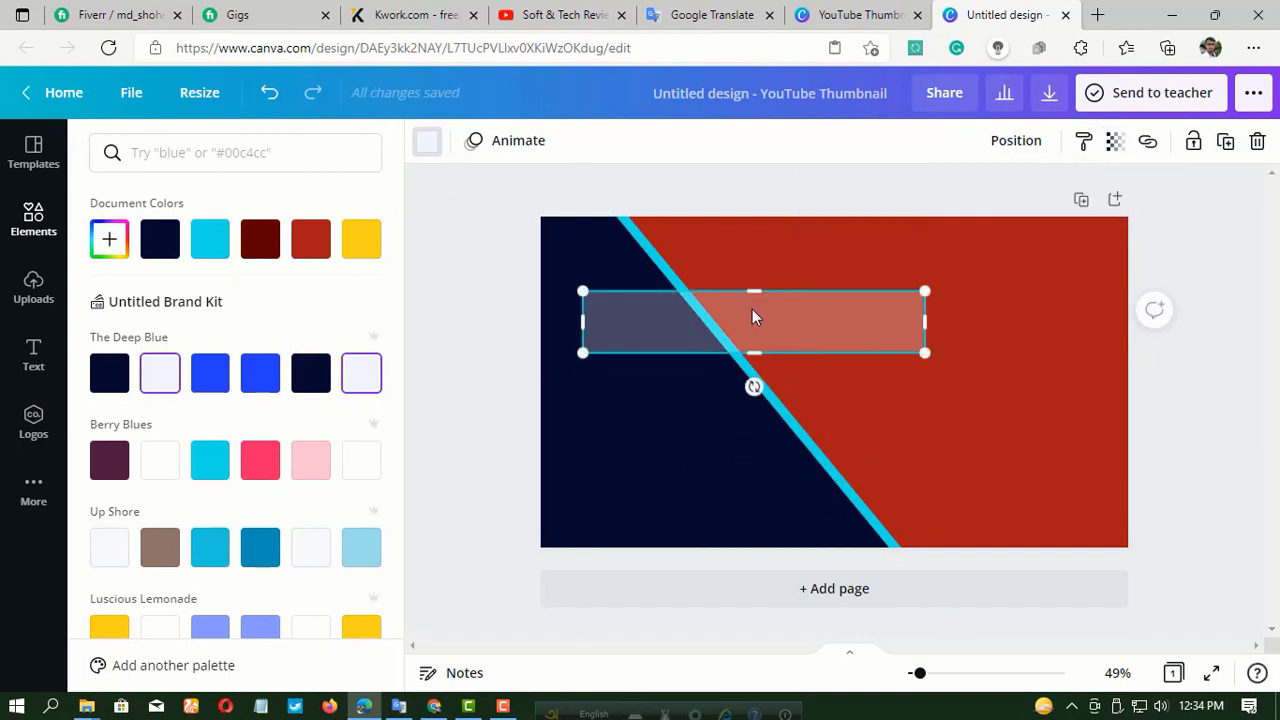
left_click_drag(756, 316, 739, 287)
left_click_drag(924, 299, 1011, 297)
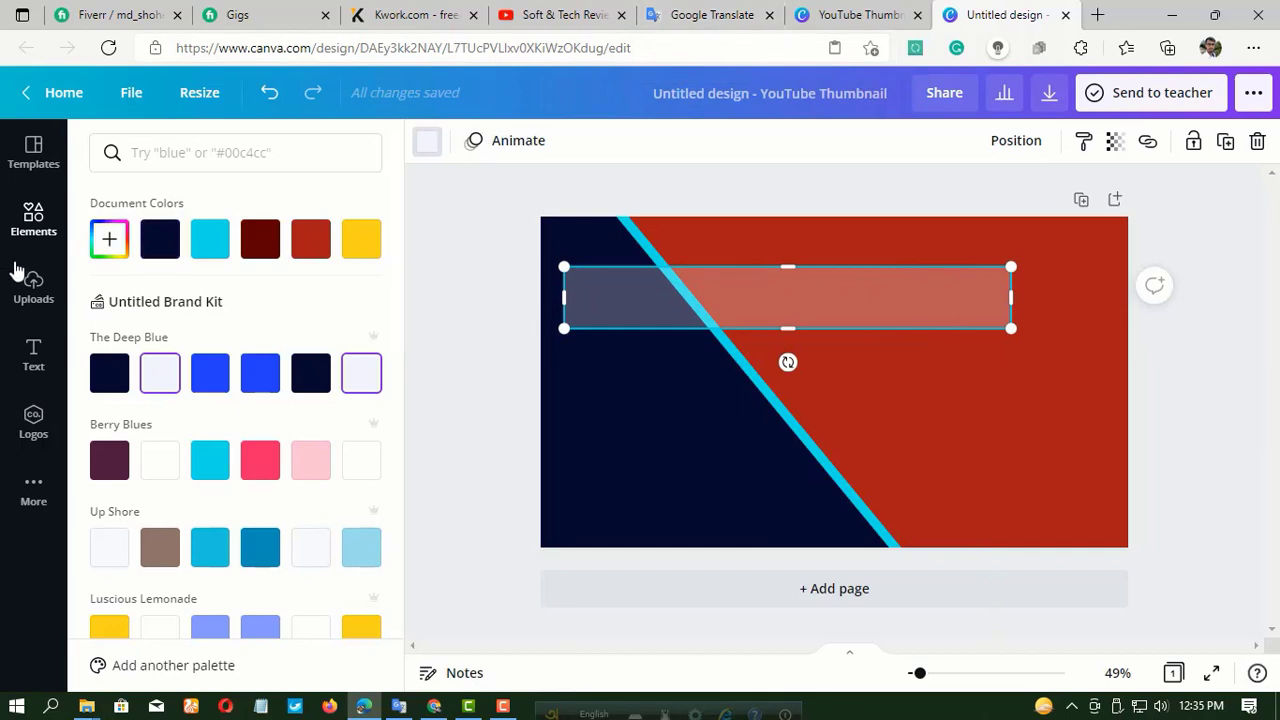
Add a heading text box and place it centred over the semi-transparent bar.
left_click(32, 366)
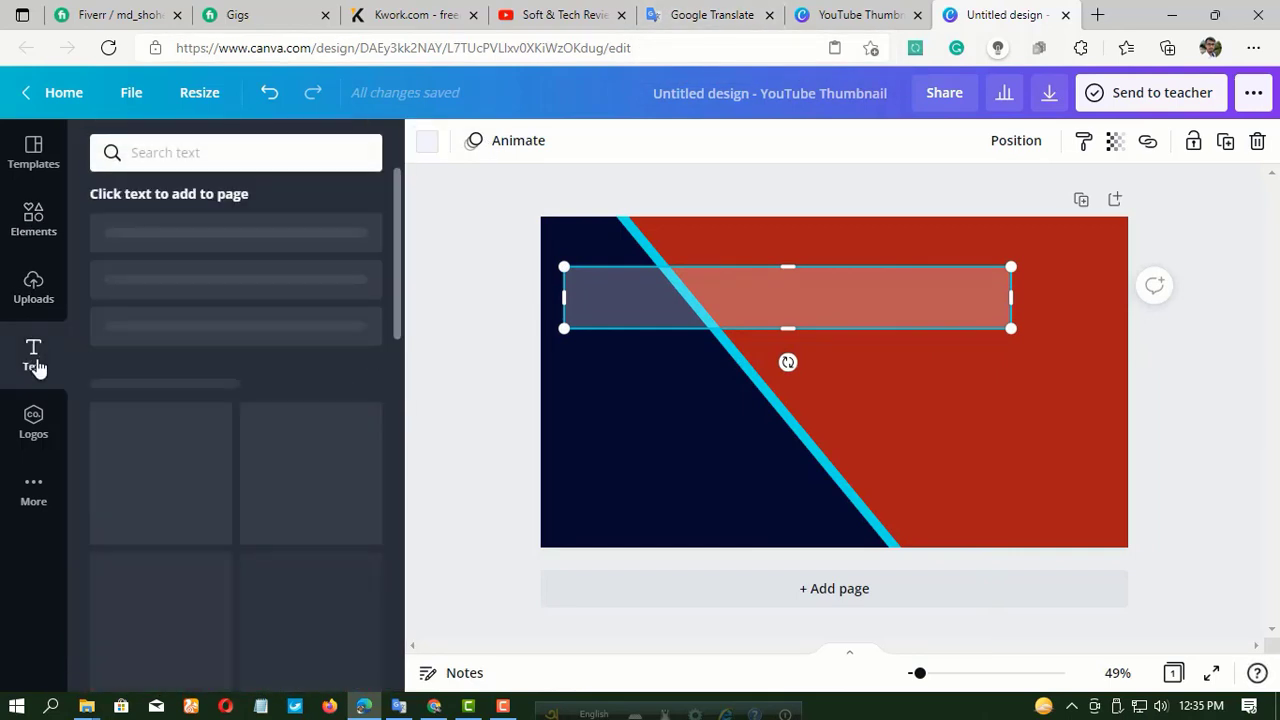
left_click(228, 258)
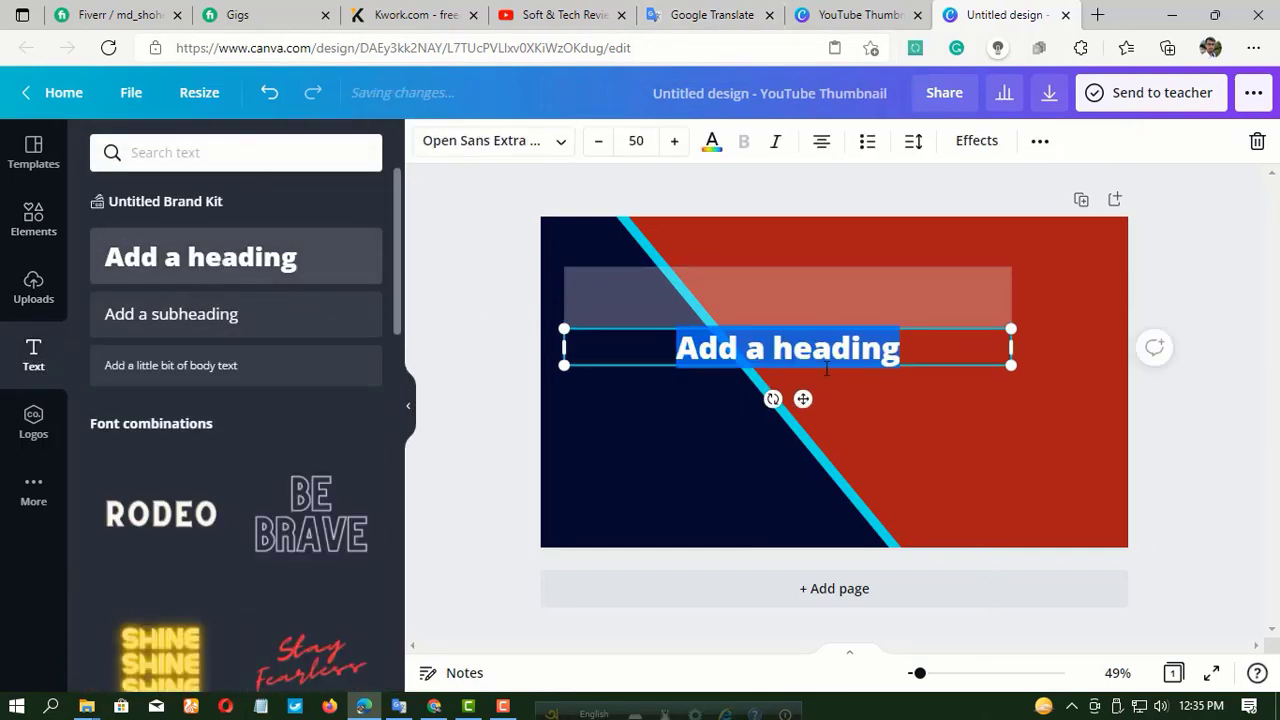
left_click_drag(804, 398, 804, 345)
Switch to Google Translate and copy the Bengali line "নতুন ফ্রীলান্সার দের জন্য লোগো তৈরি" from the source text.
left_click(710, 15)
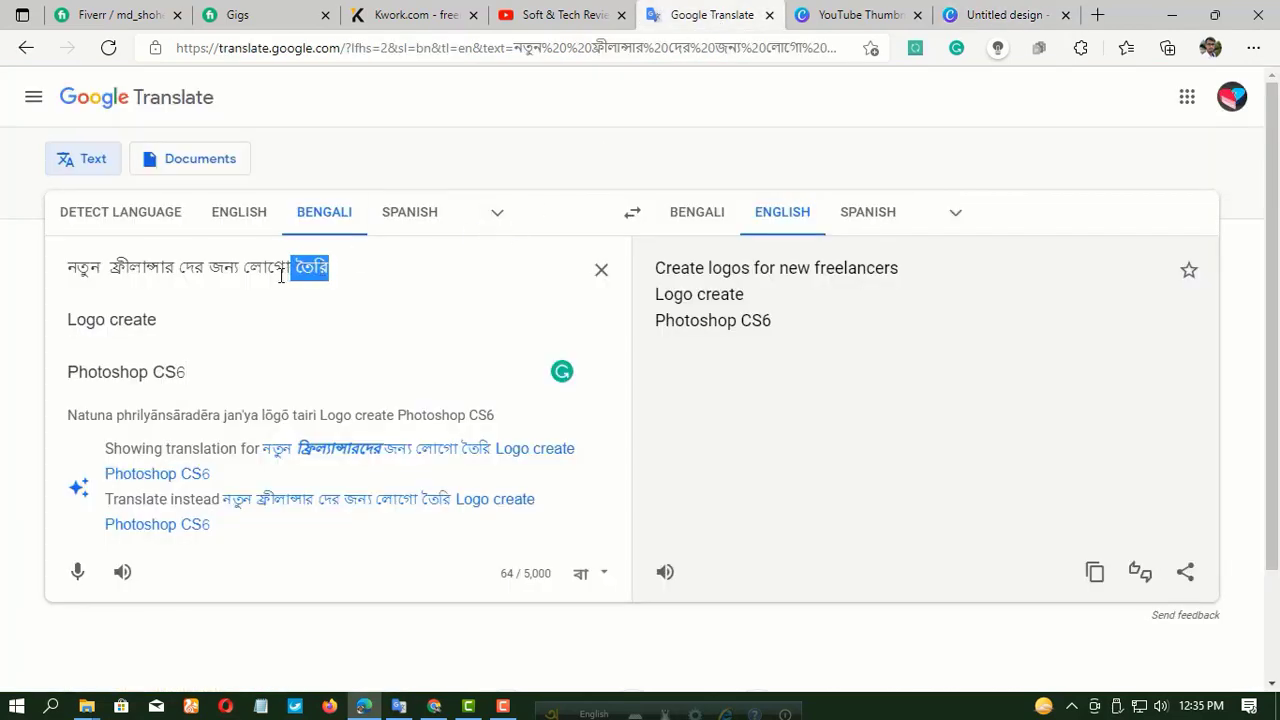
left_click_drag(281, 275, 75, 262)
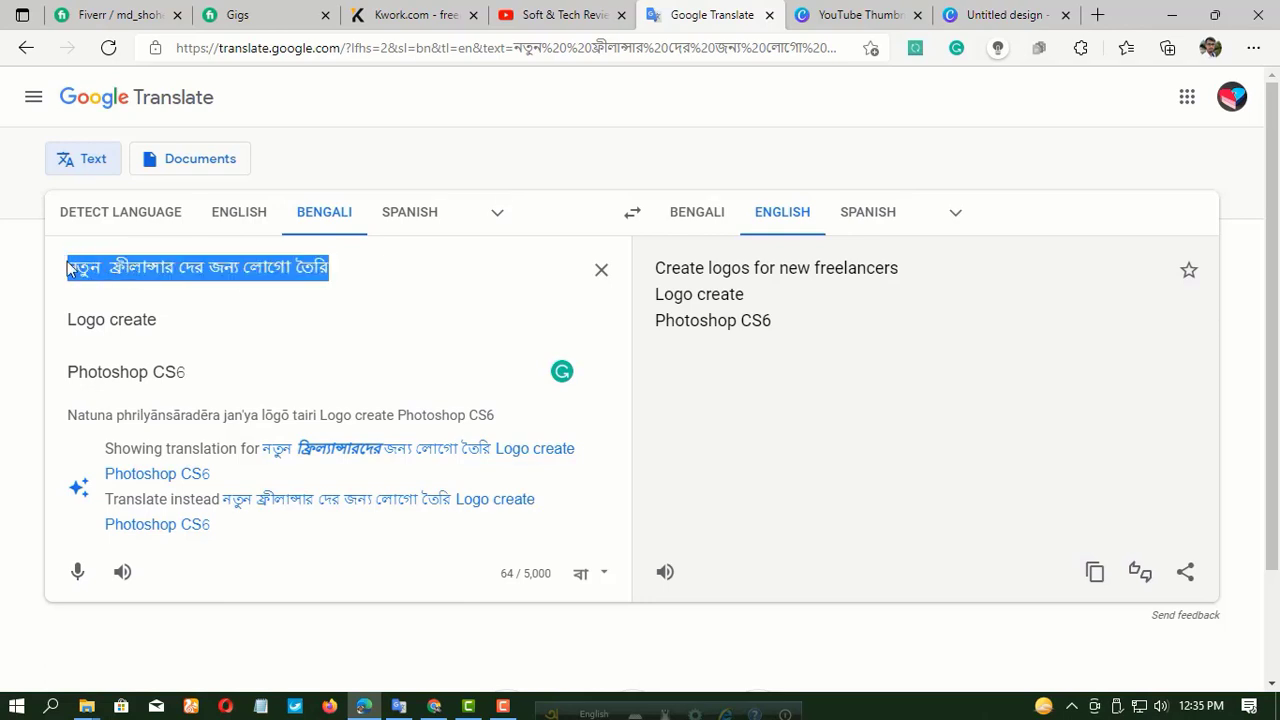
right_click(272, 280)
left_click(340, 199)
Return to the Canva design, replace the heading's placeholder with the copied Bengali line, and reduce its font size to 46.
left_click(850, 14)
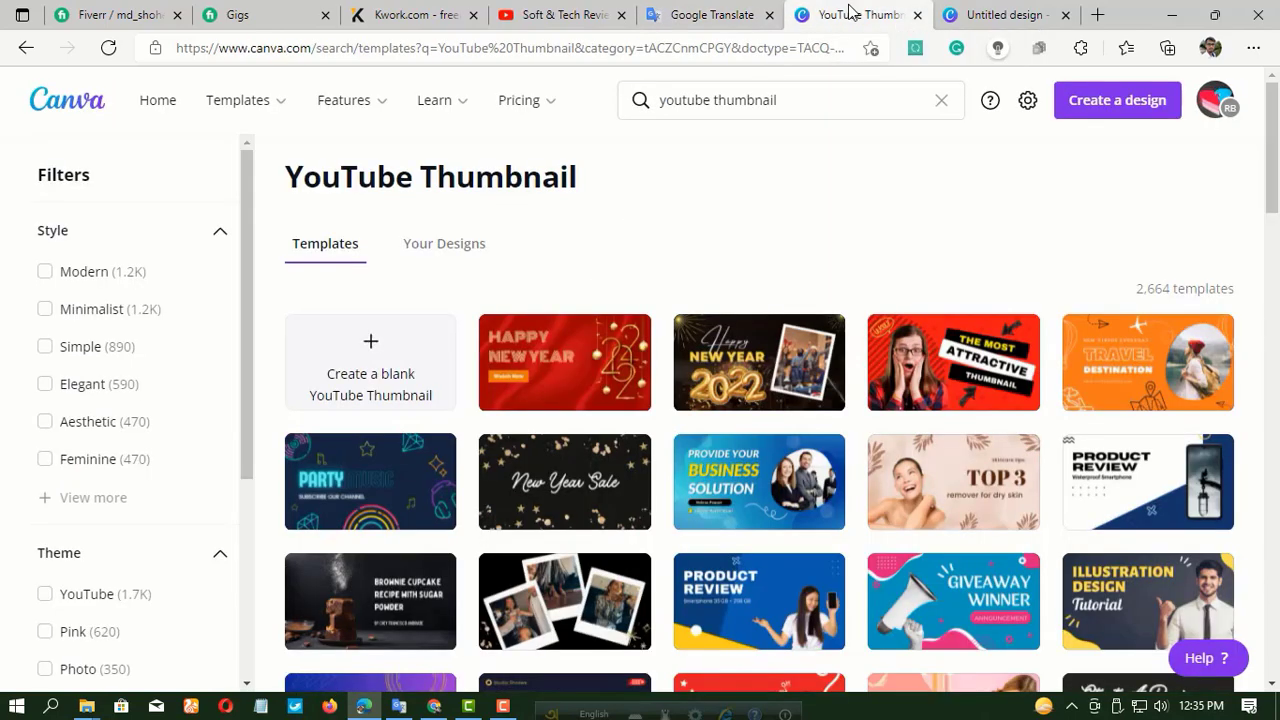
left_click(990, 15)
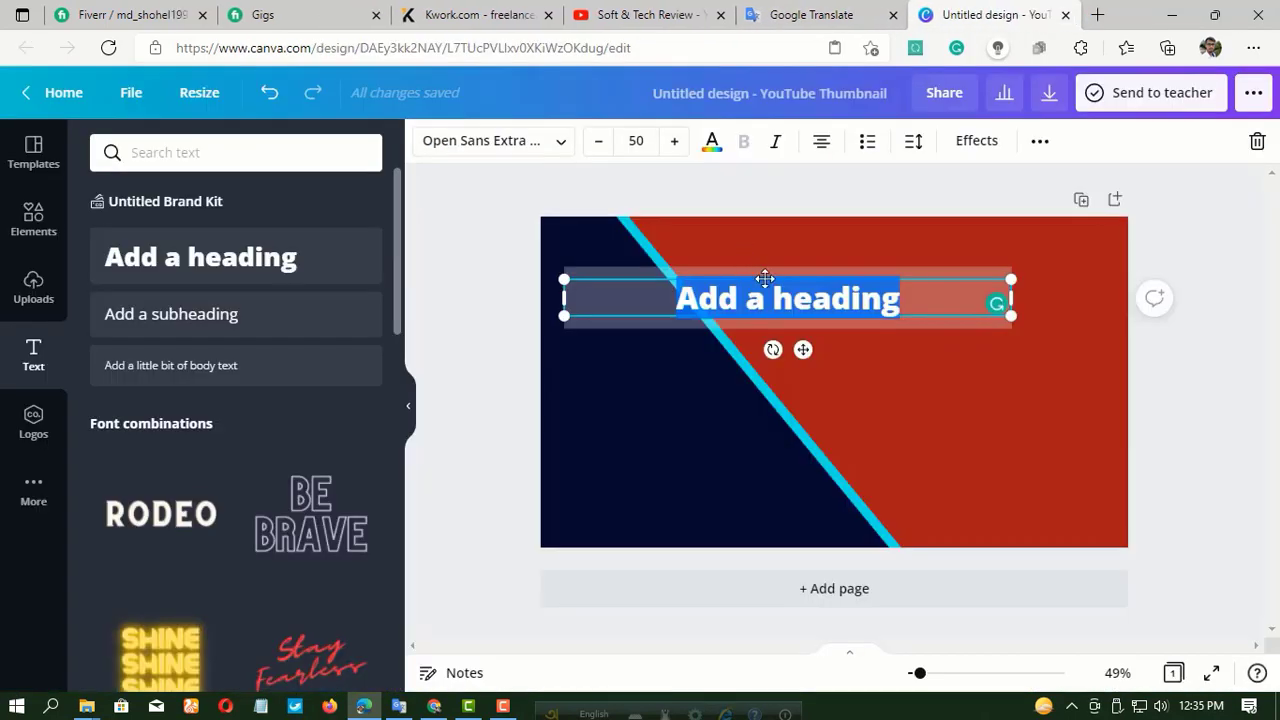
right_click(765, 301)
left_click(818, 229)
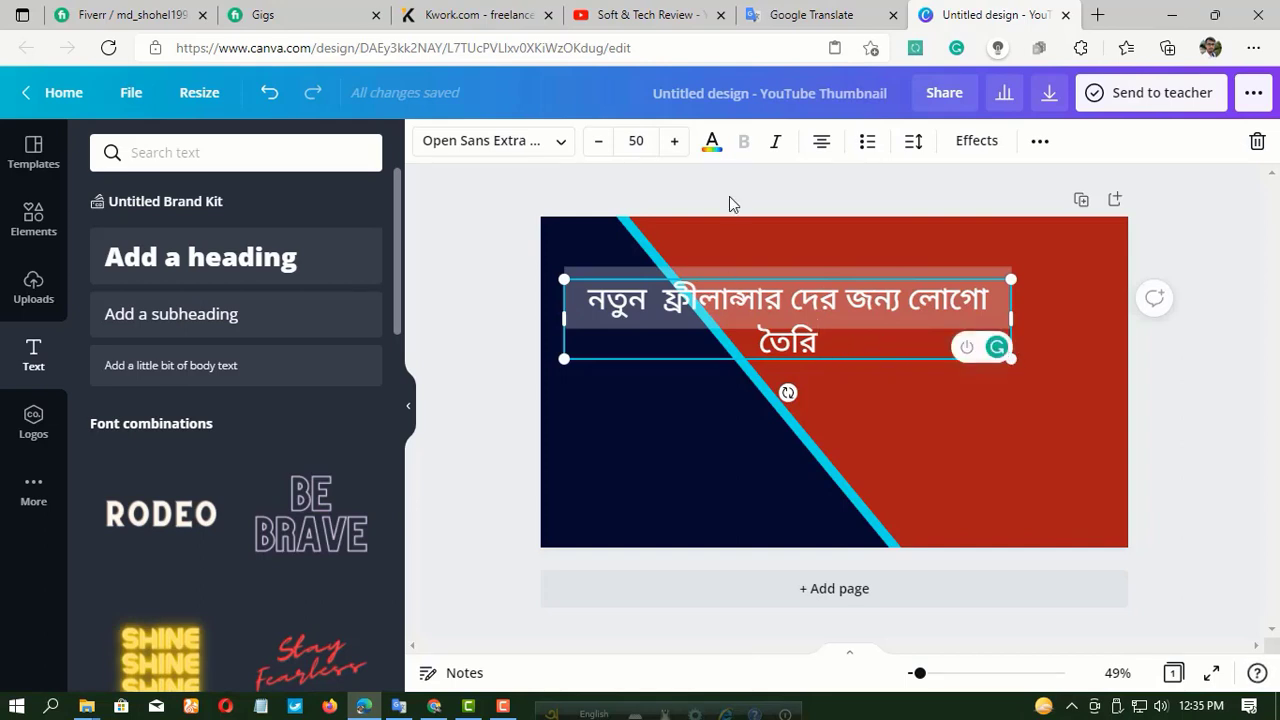
left_click(599, 141)
left_click(599, 141)
left_click(599, 141)
left_click(599, 141)
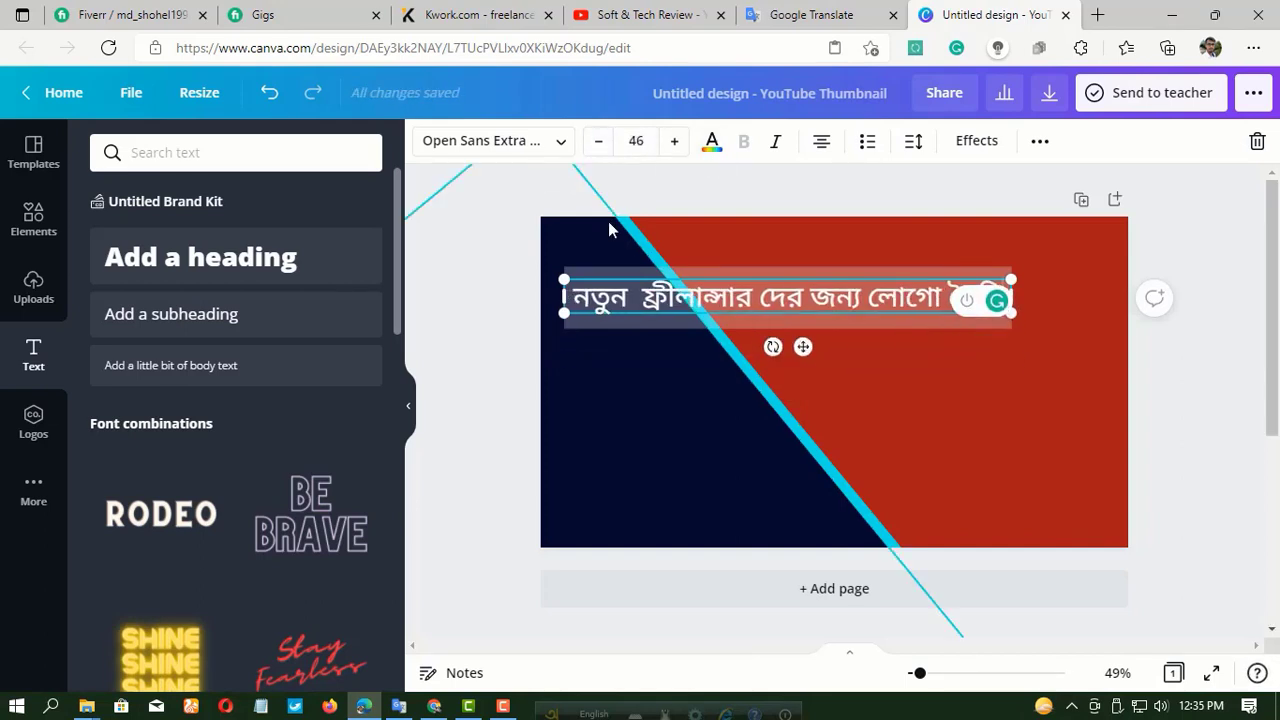
Try Luscious Lemonade yellow as the page background colour and undo the change.
left_click(931, 253)
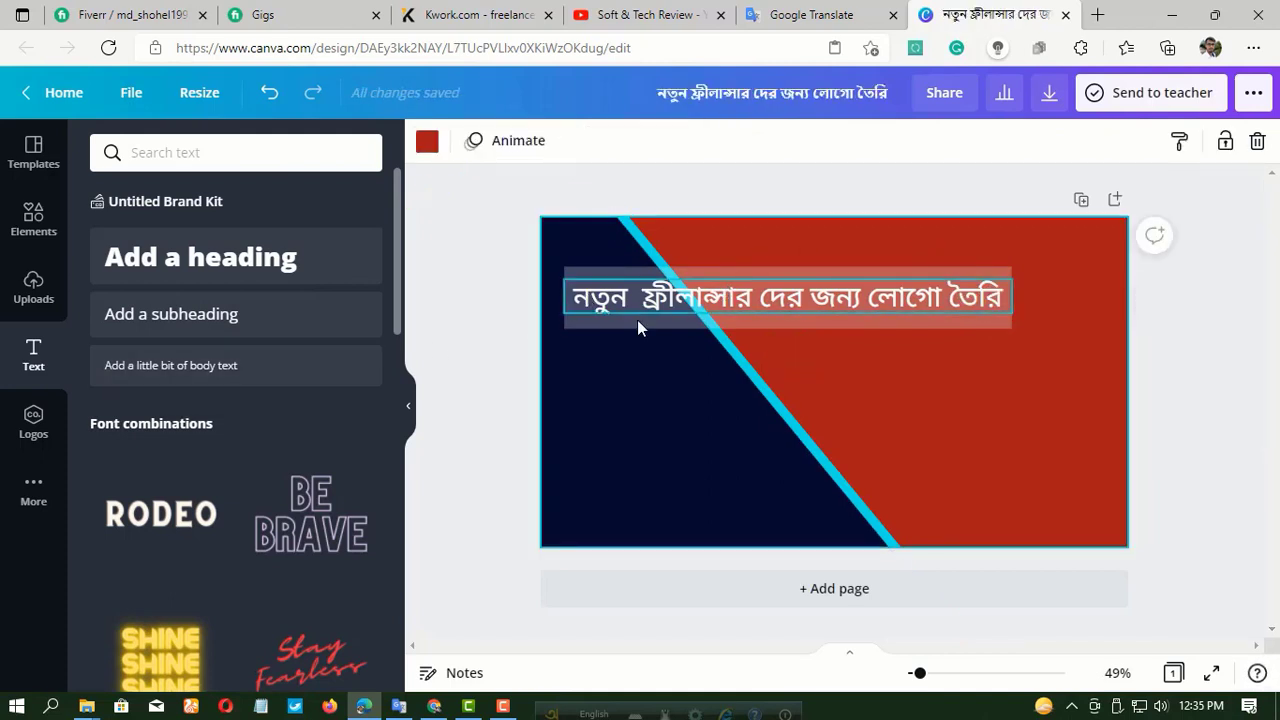
left_click(427, 143)
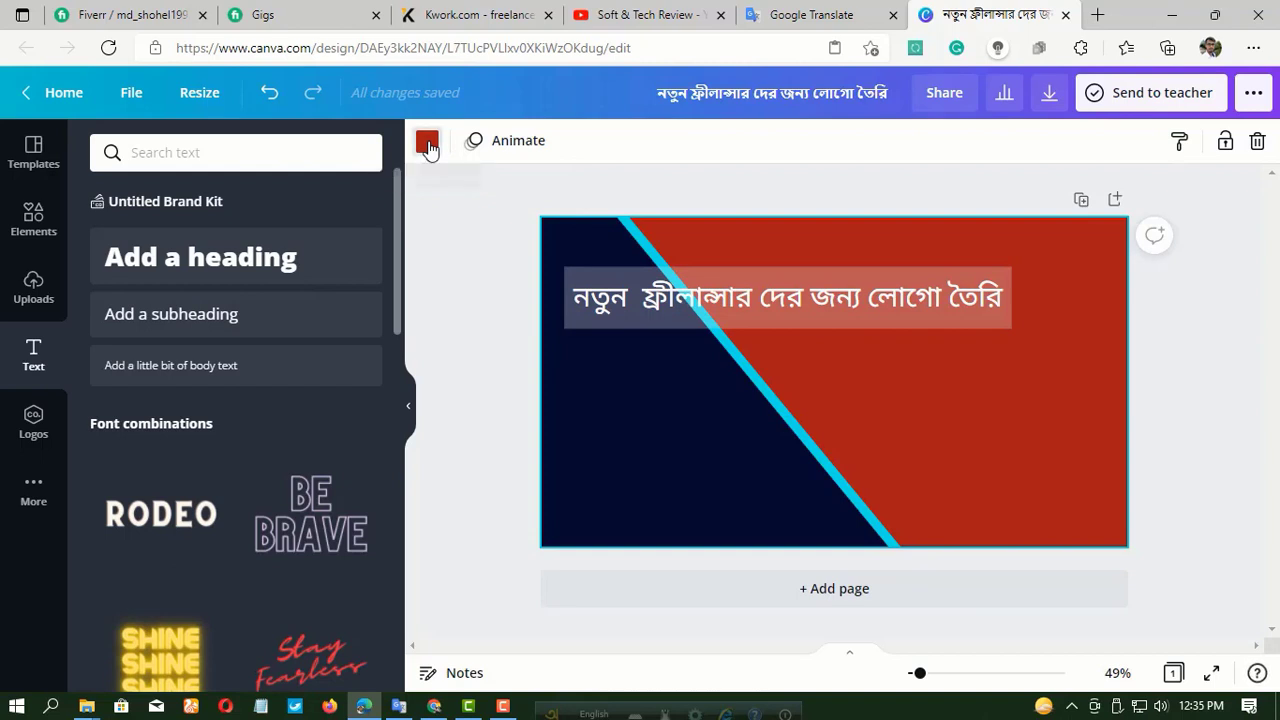
scroll(268, 265, "down", 4)
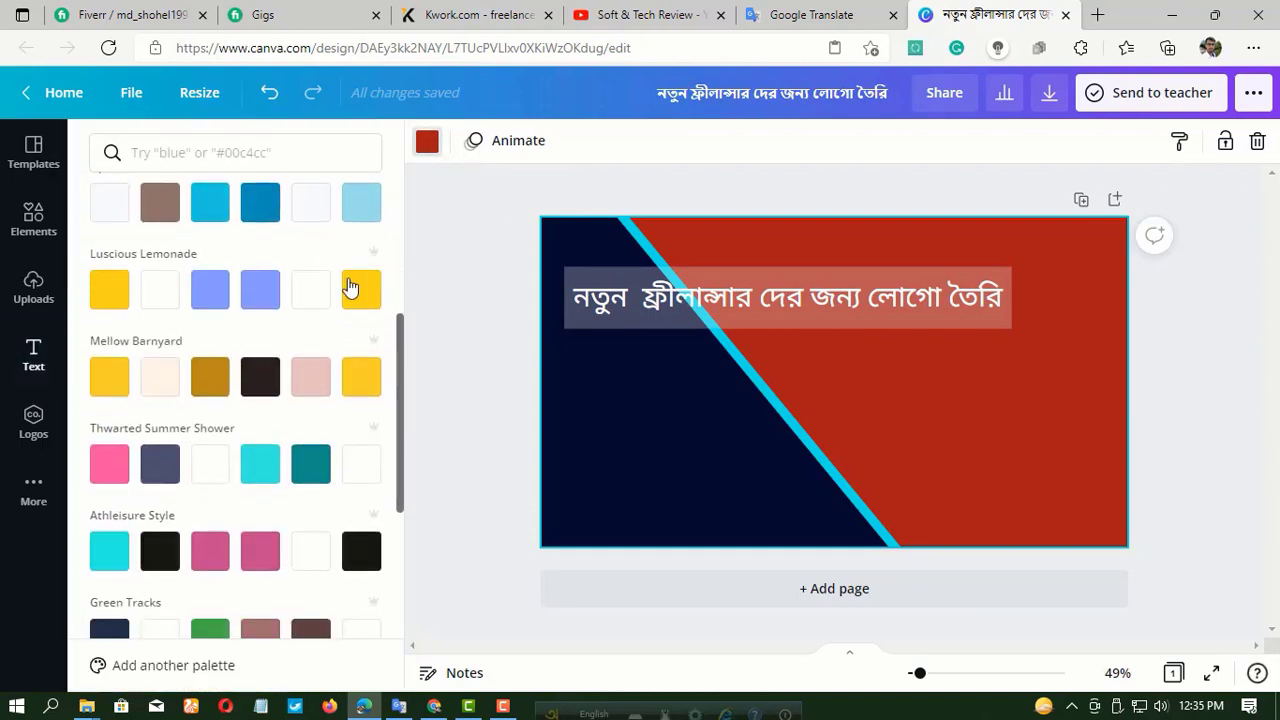
left_click(359, 289)
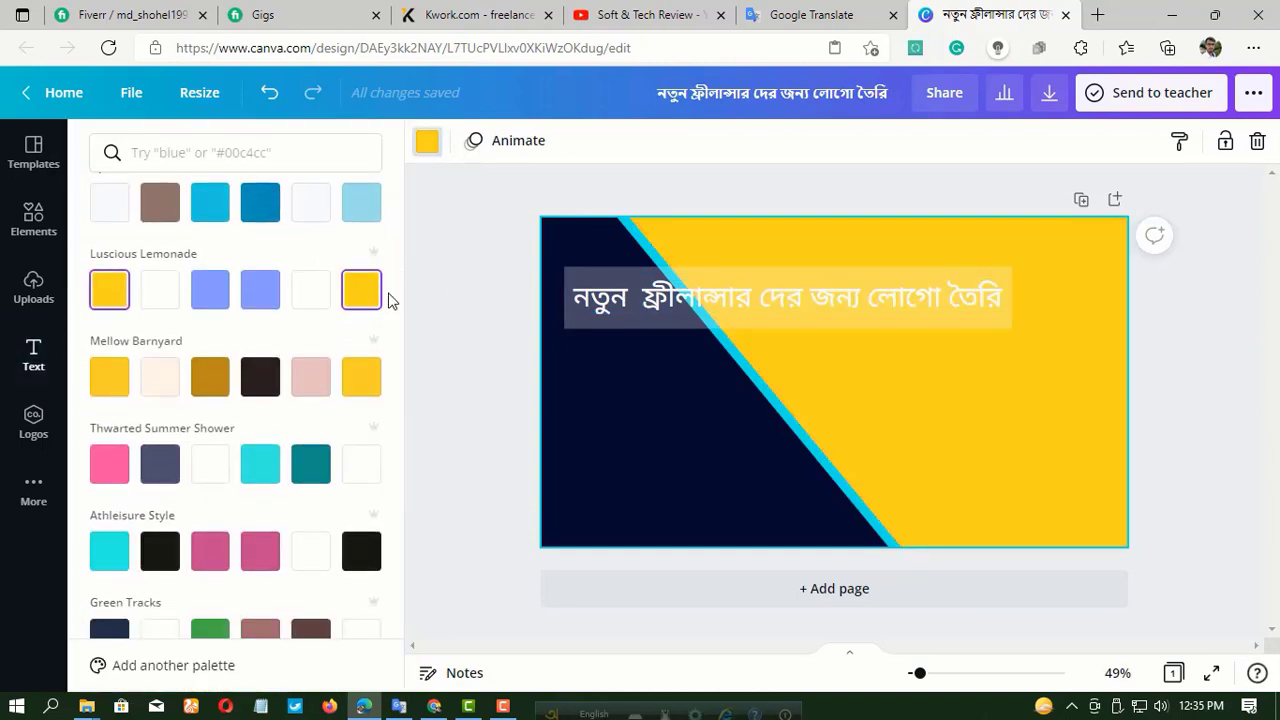
left_click(270, 95)
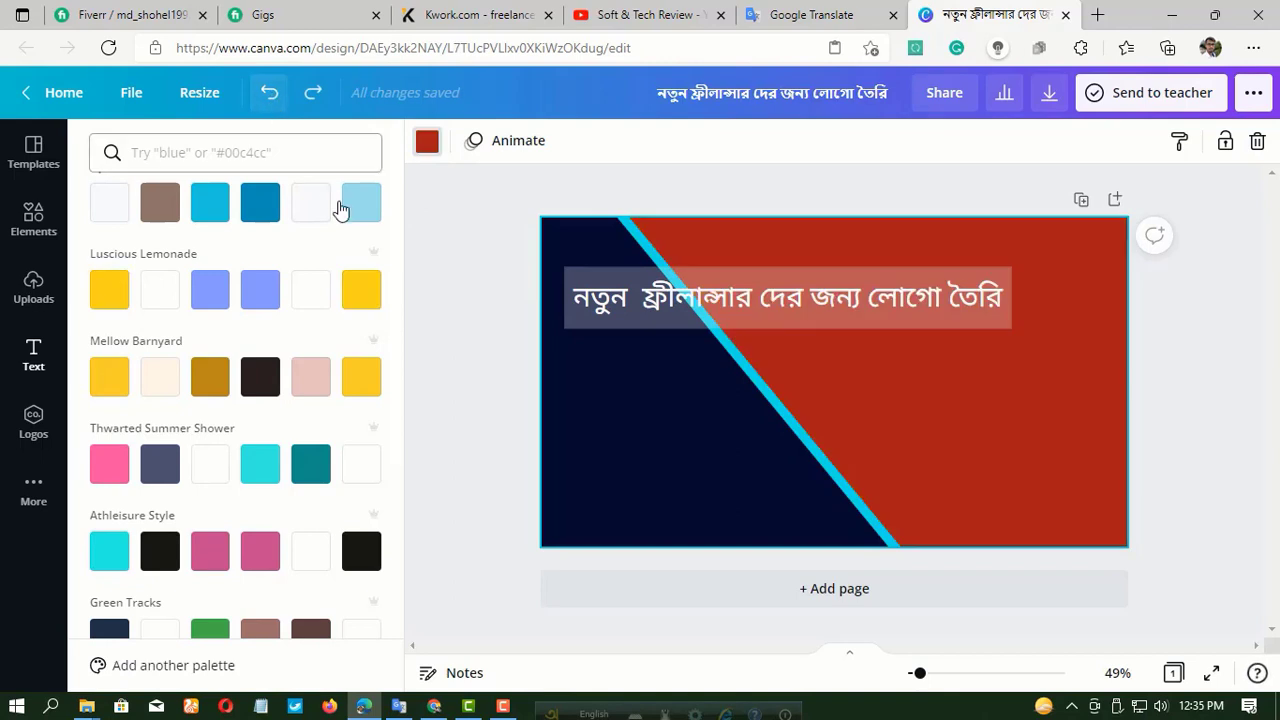
Try custom yellow #EFF407, navy and cyan as the Bengali heading's text colour.
left_click(662, 302)
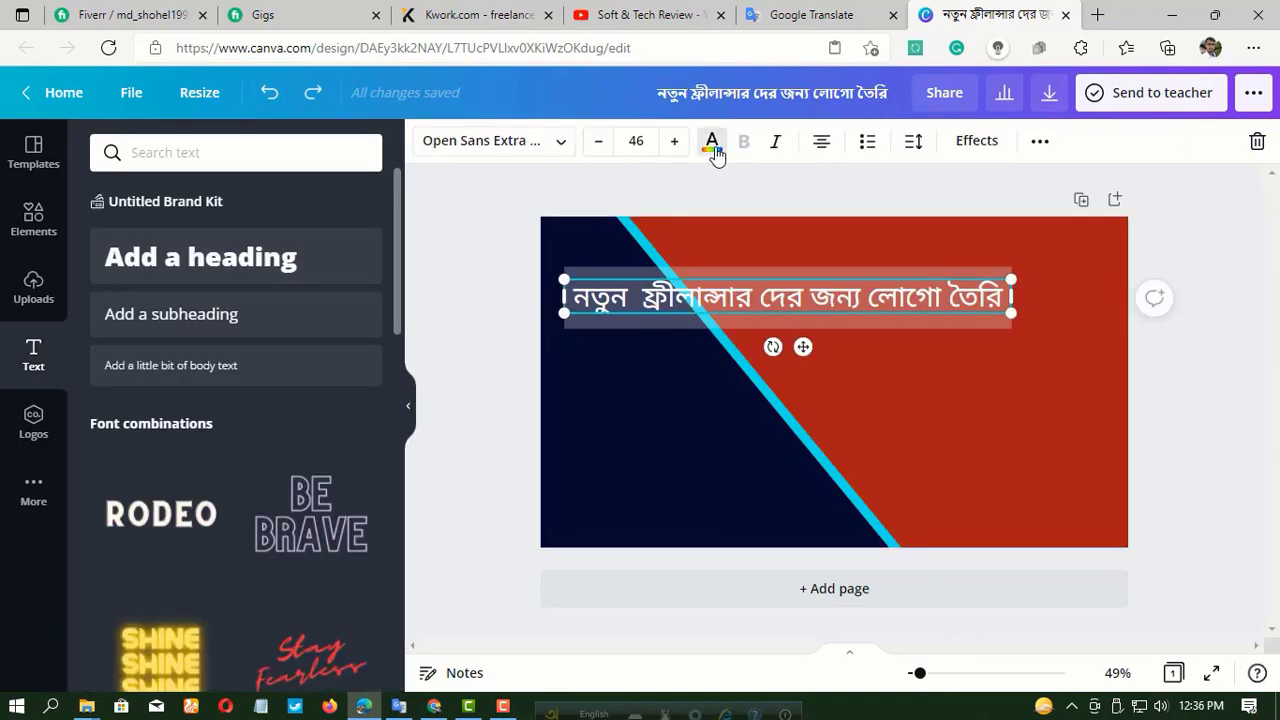
left_click(712, 143)
left_click(108, 240)
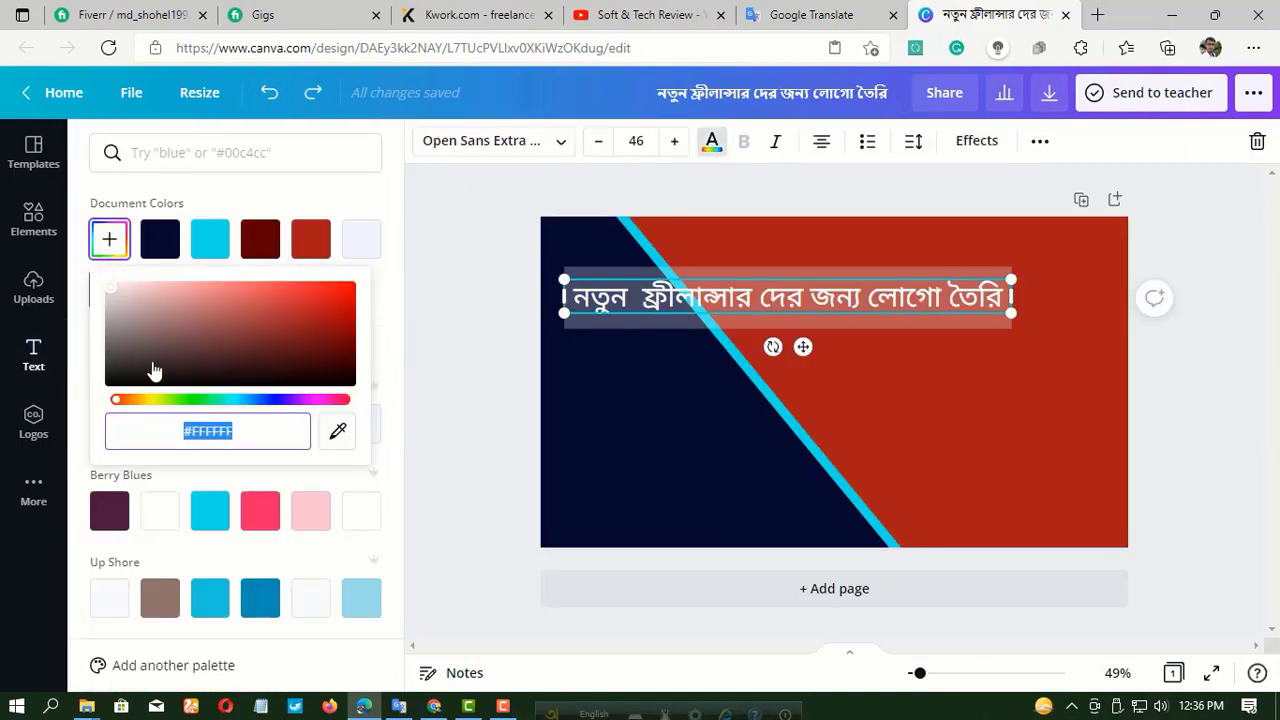
left_click(156, 400)
left_click(349, 290)
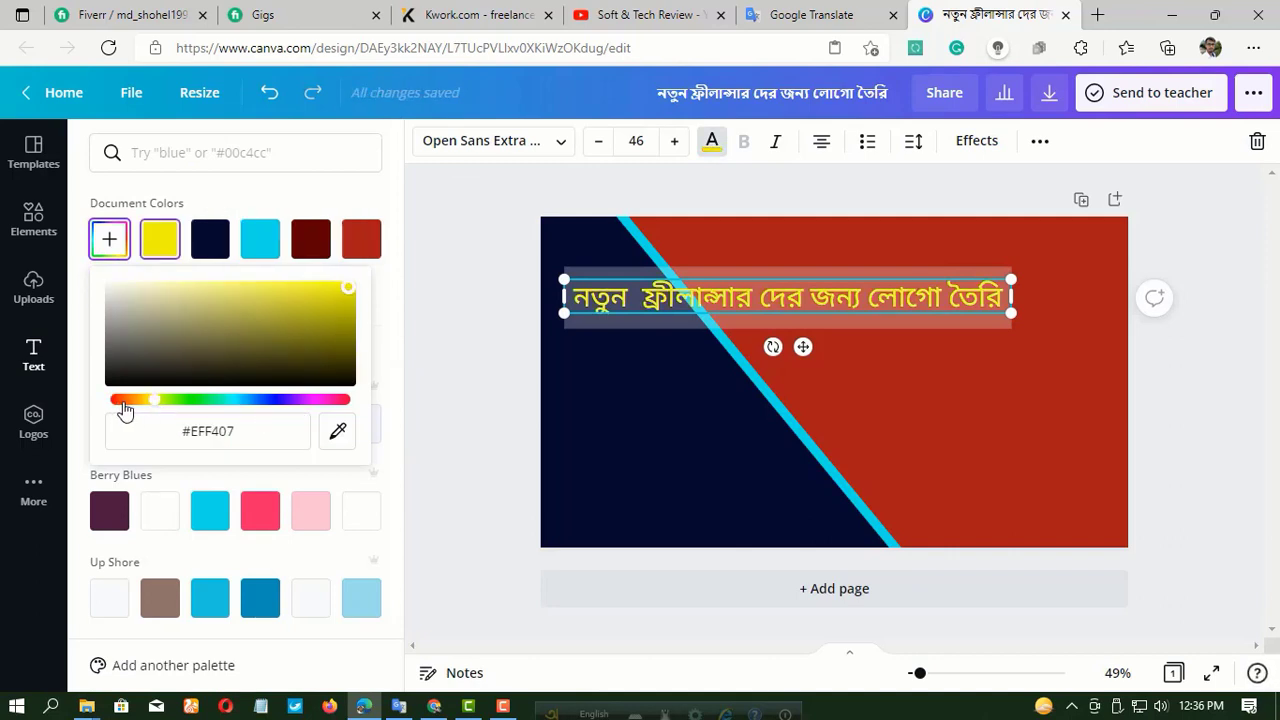
left_click(212, 241)
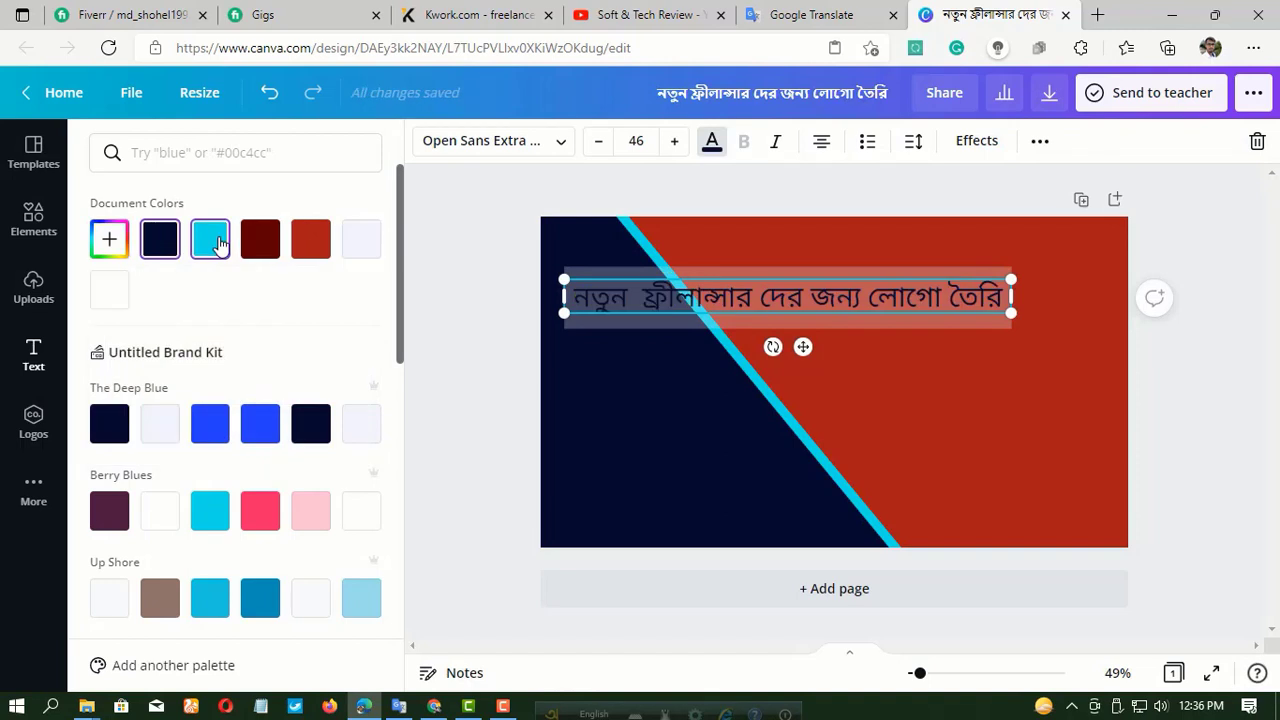
left_click(109, 240)
left_click(216, 247)
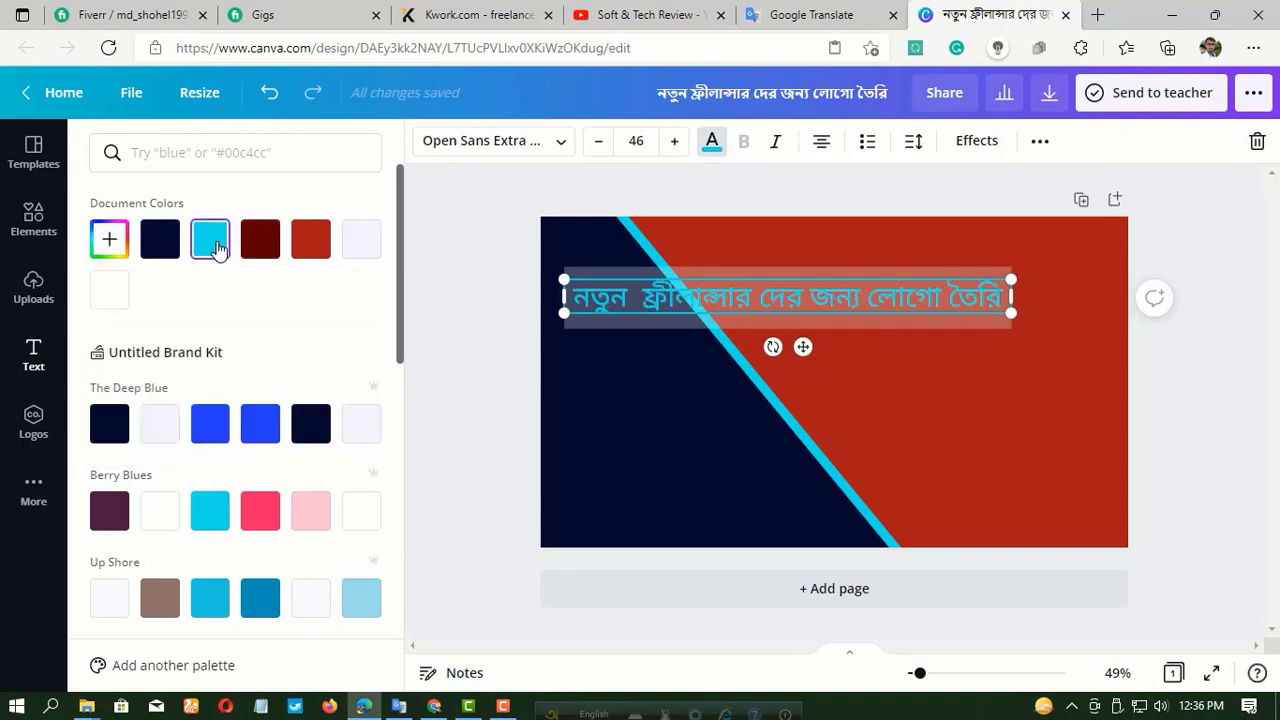
Try The Deep Blue navy, Luscious Lemonade yellow, and Thwarted Summer Shower teal and pink on the heading text.
left_click(310, 423)
scroll(307, 445, "down", 2)
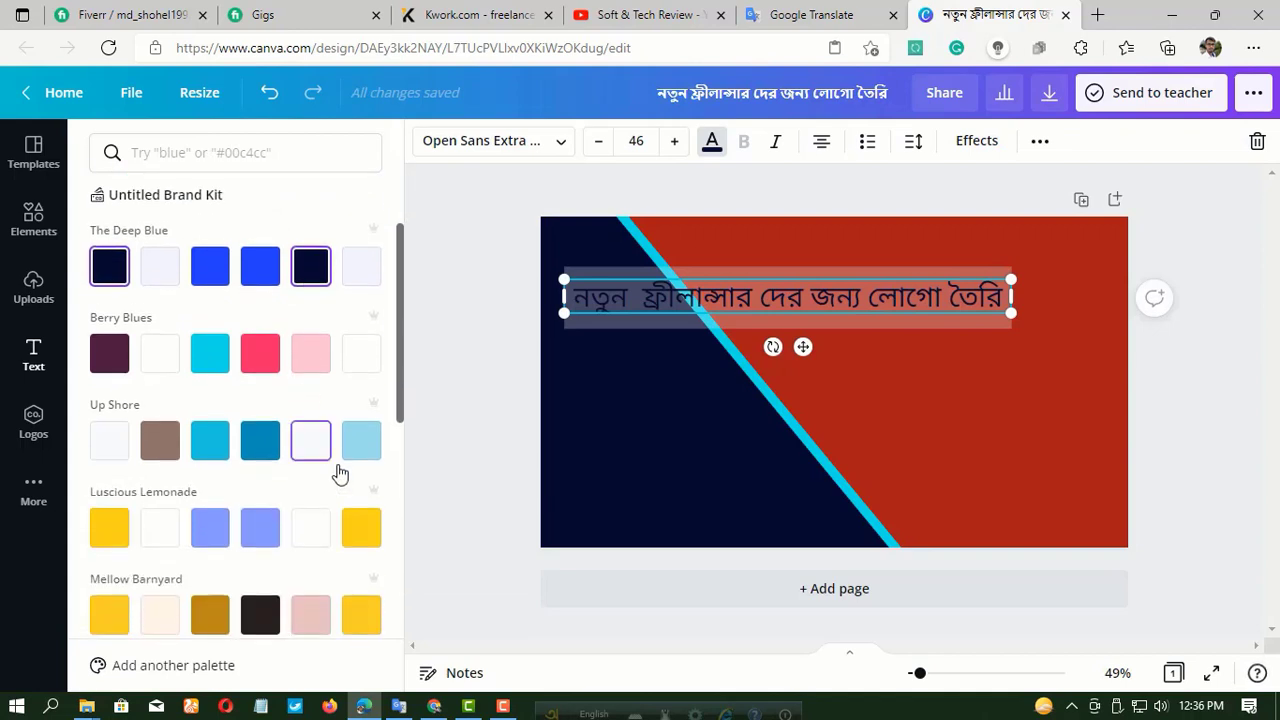
left_click(361, 528)
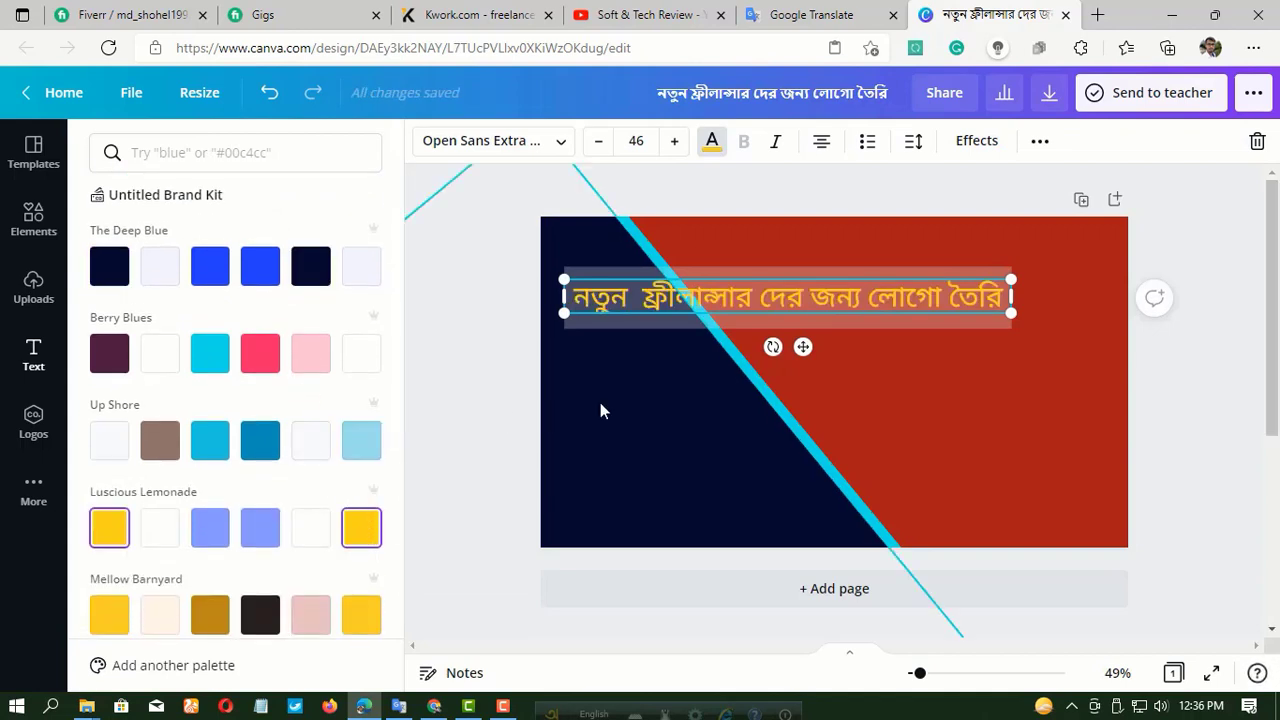
scroll(350, 420, "down", 3)
left_click(306, 400)
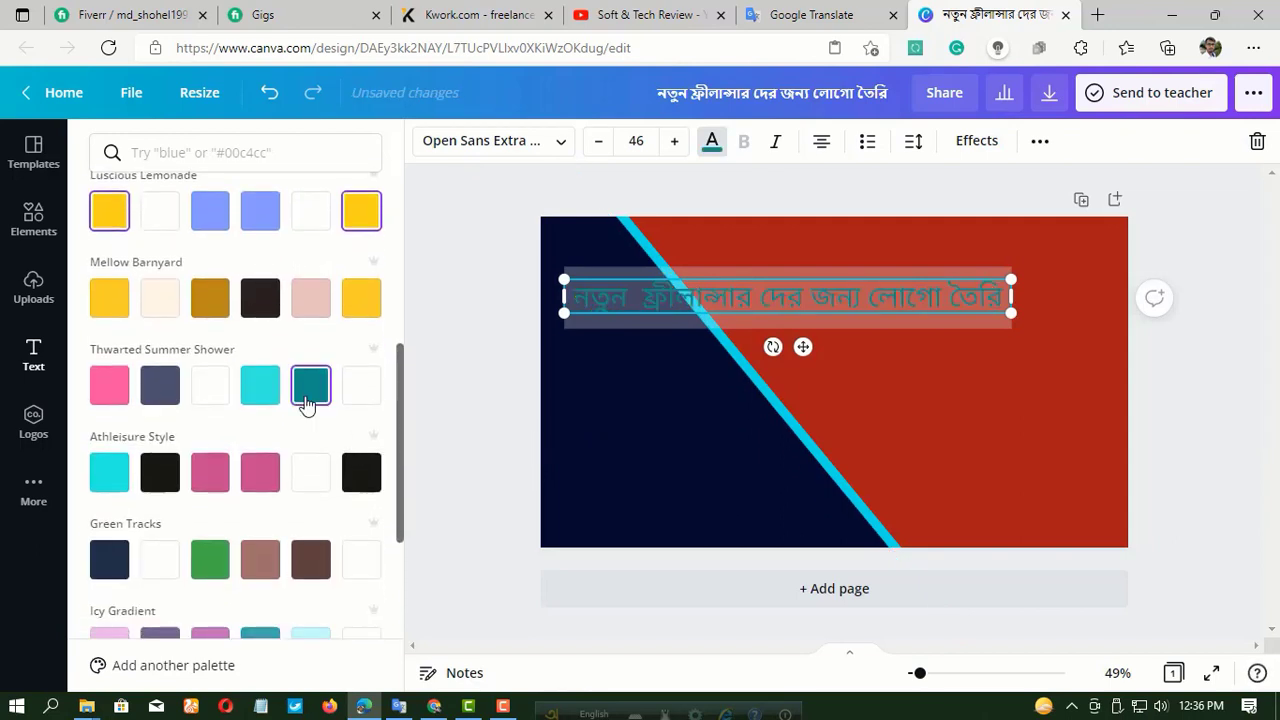
left_click(112, 400)
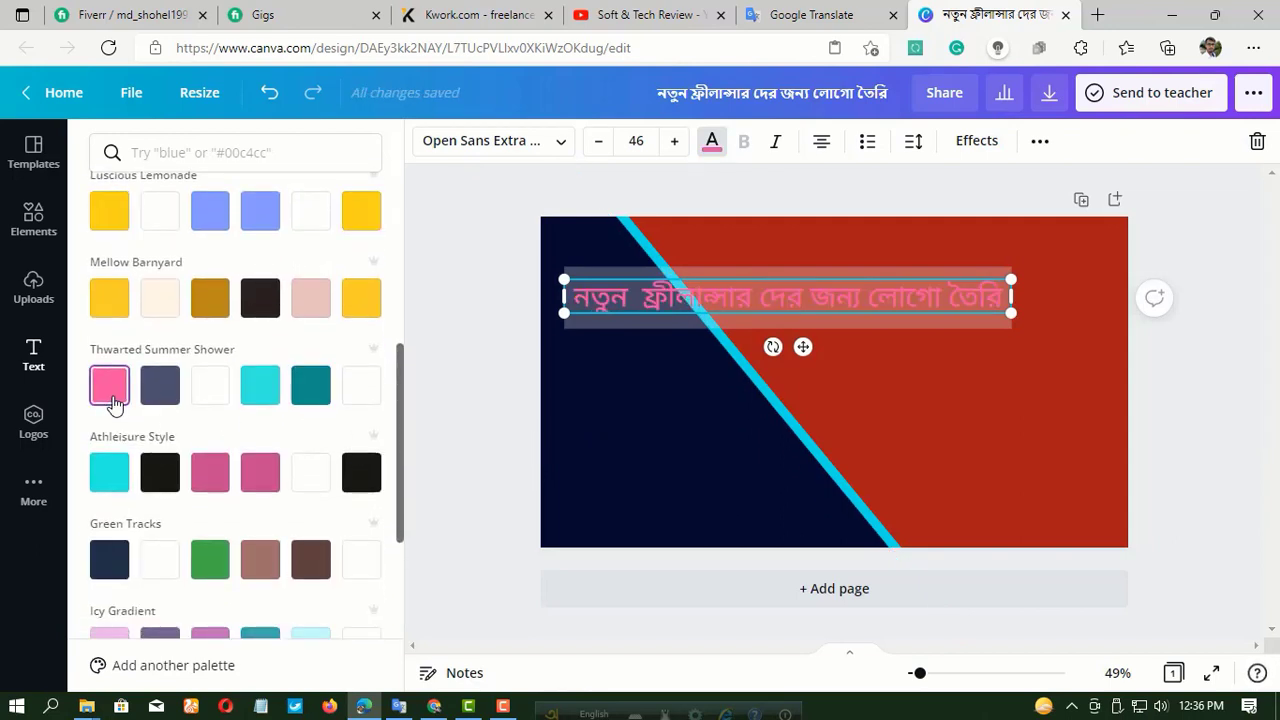
Set the heading's text colour to the near-black swatch of the Mellow Barnyard palette.
scroll(110, 390, "up", 2)
left_click(262, 458)
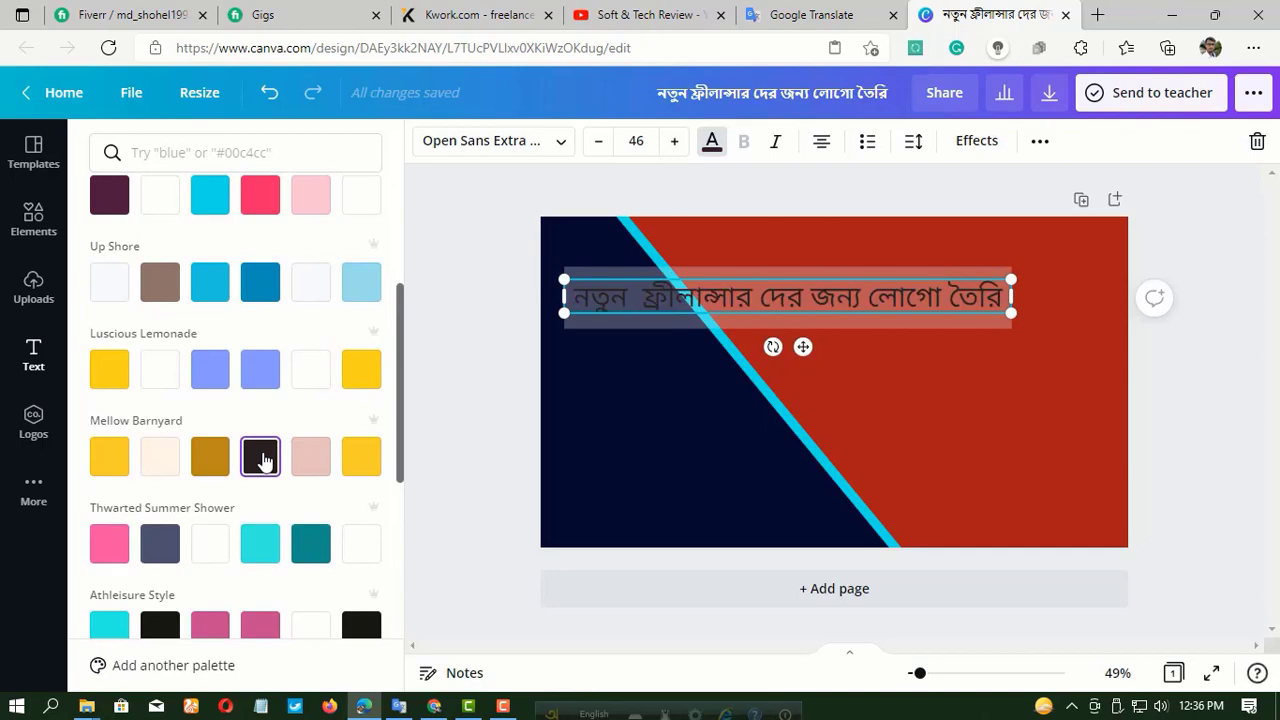
scroll(262, 460, "up", 4)
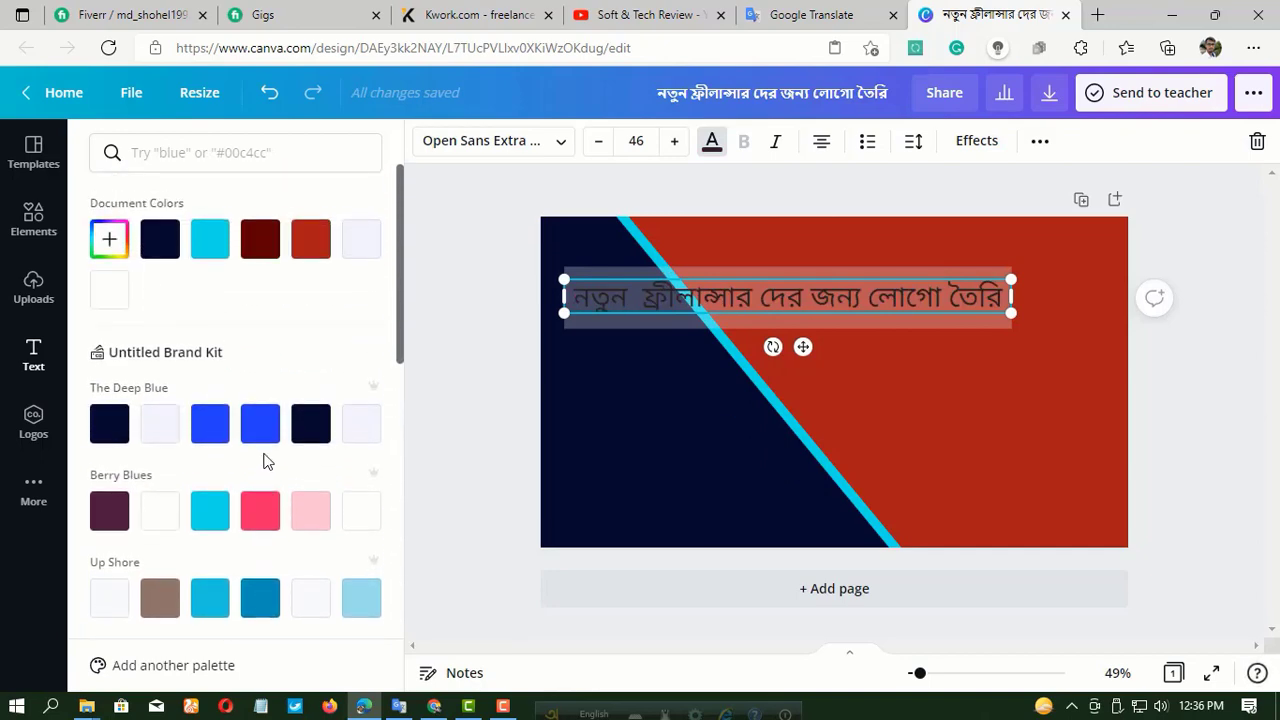
Fill the navy diagonal shape with yellow from the Luscious Lemonade palette.
left_click(637, 441)
left_click(425, 140)
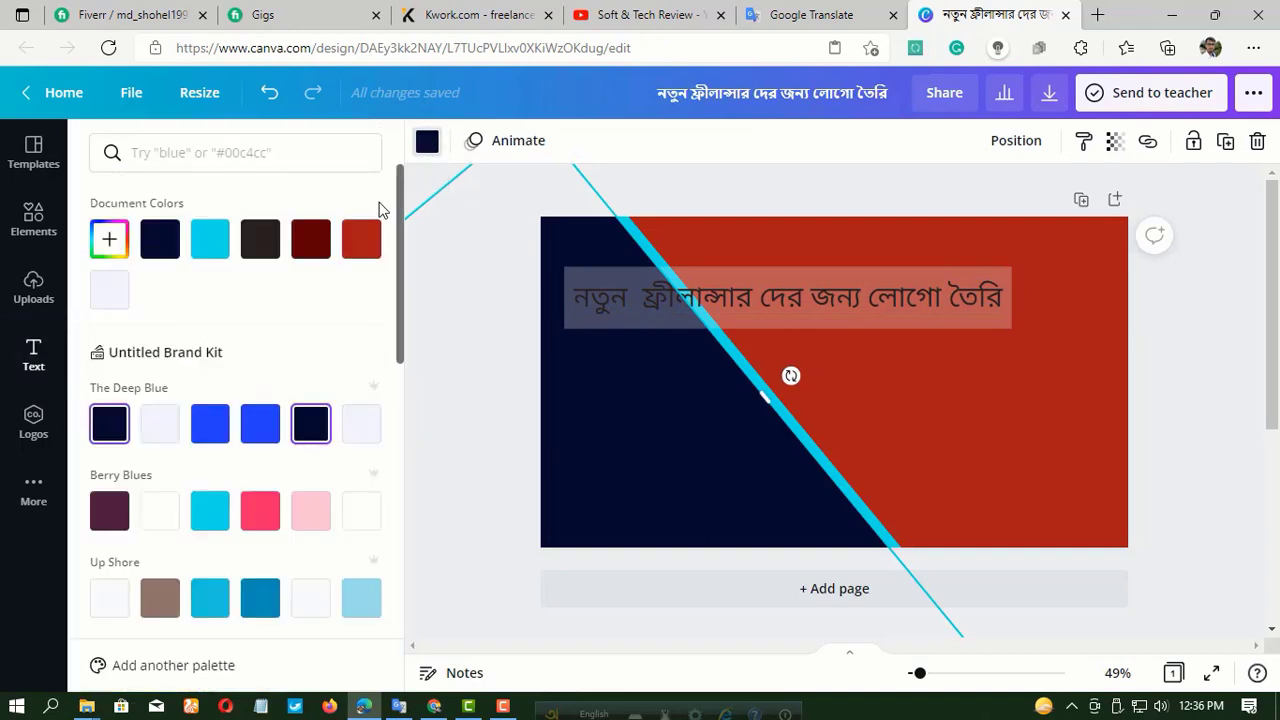
scroll(224, 378, "down", 2)
scroll(224, 378, "down", 3)
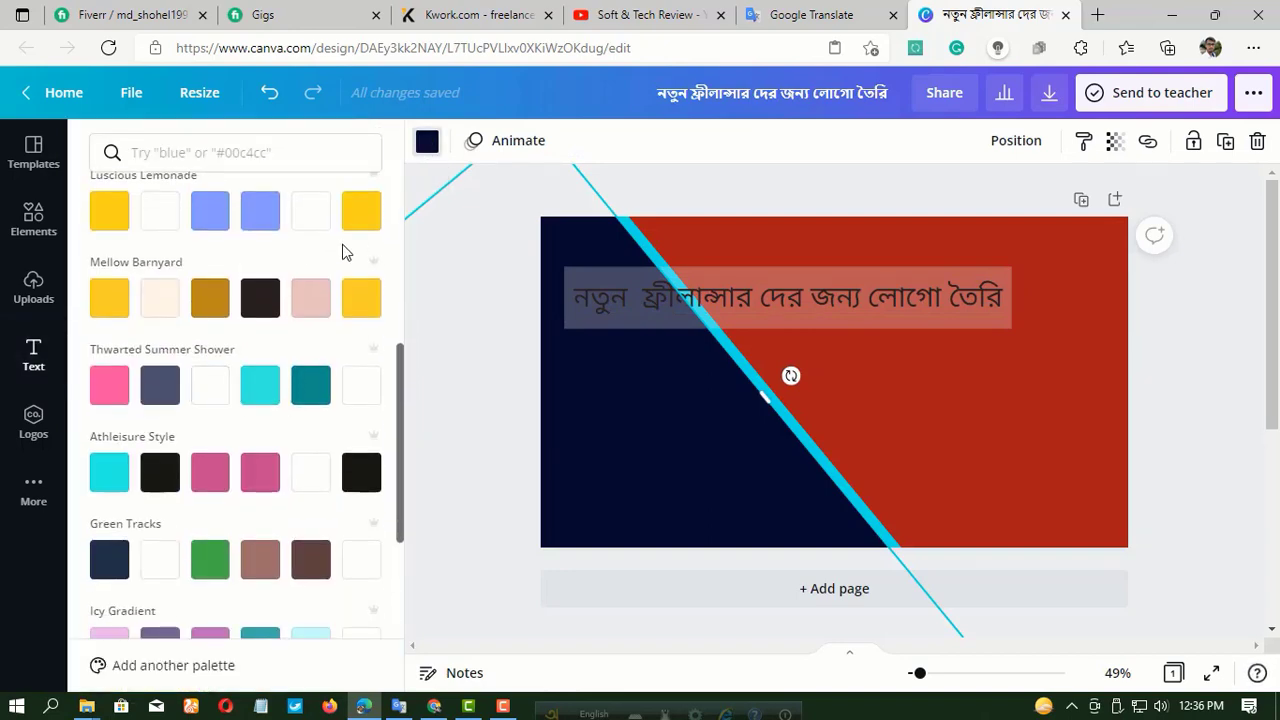
left_click(110, 212)
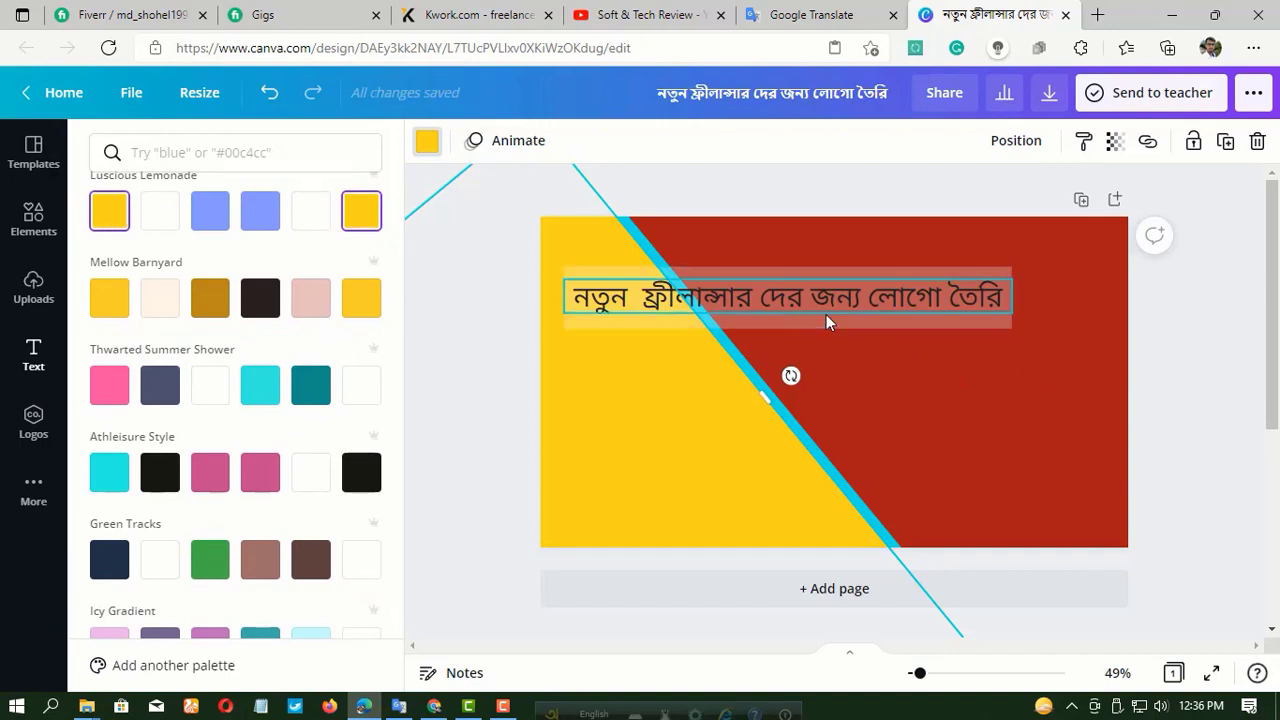
left_click(842, 445)
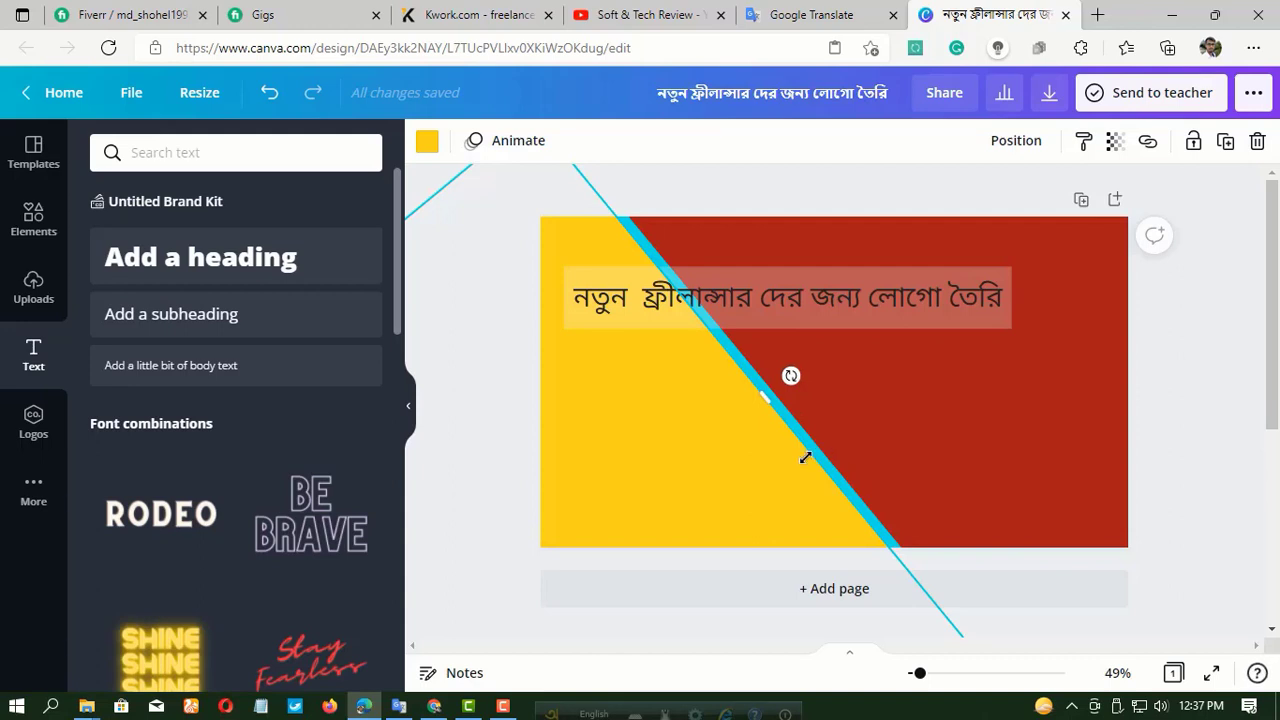
Try widening the exposed cyan stripe and recolouring it navy from The Deep Blue palette, and undo both changes.
left_click_drag(791, 426, 756, 455)
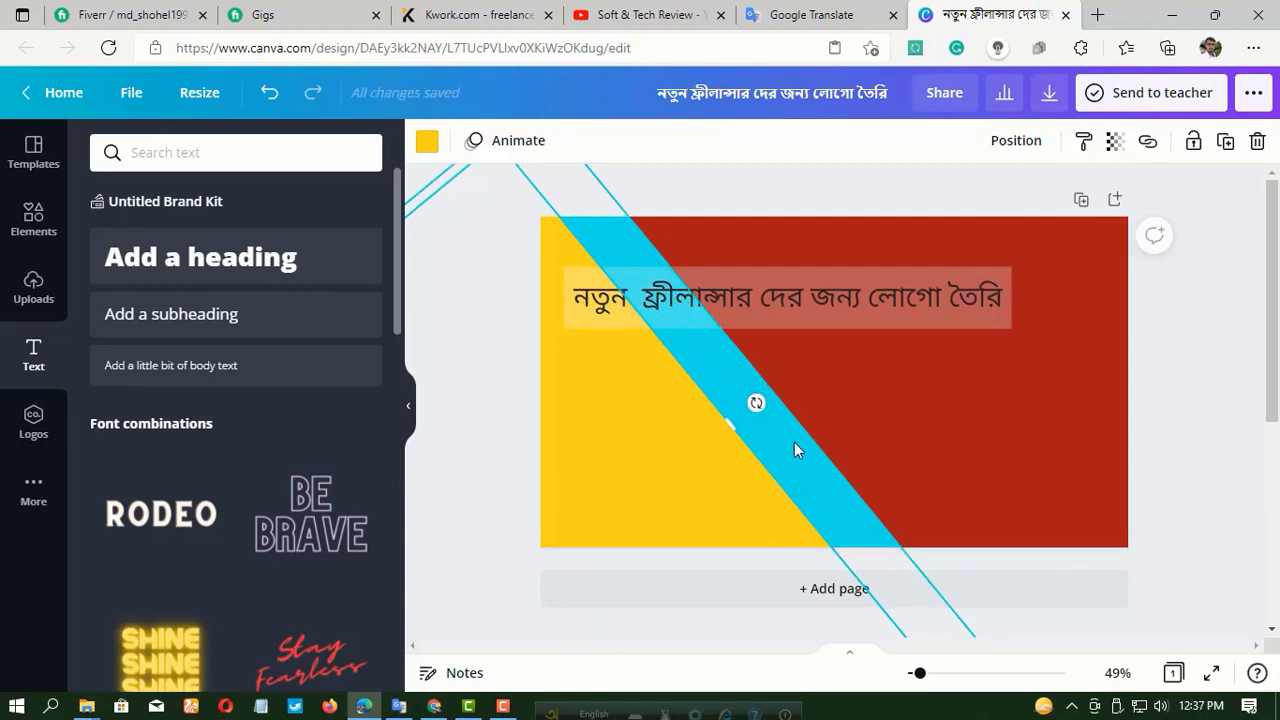
left_click(794, 442)
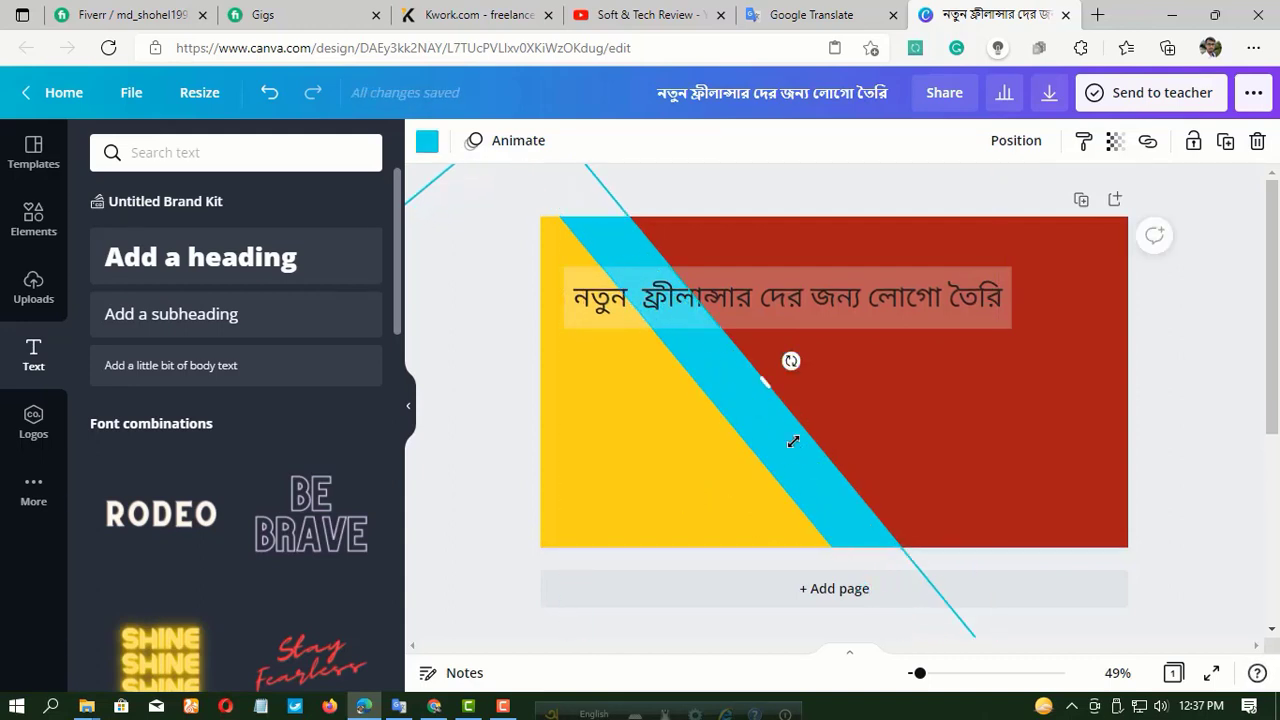
left_click(427, 145)
left_click(311, 423)
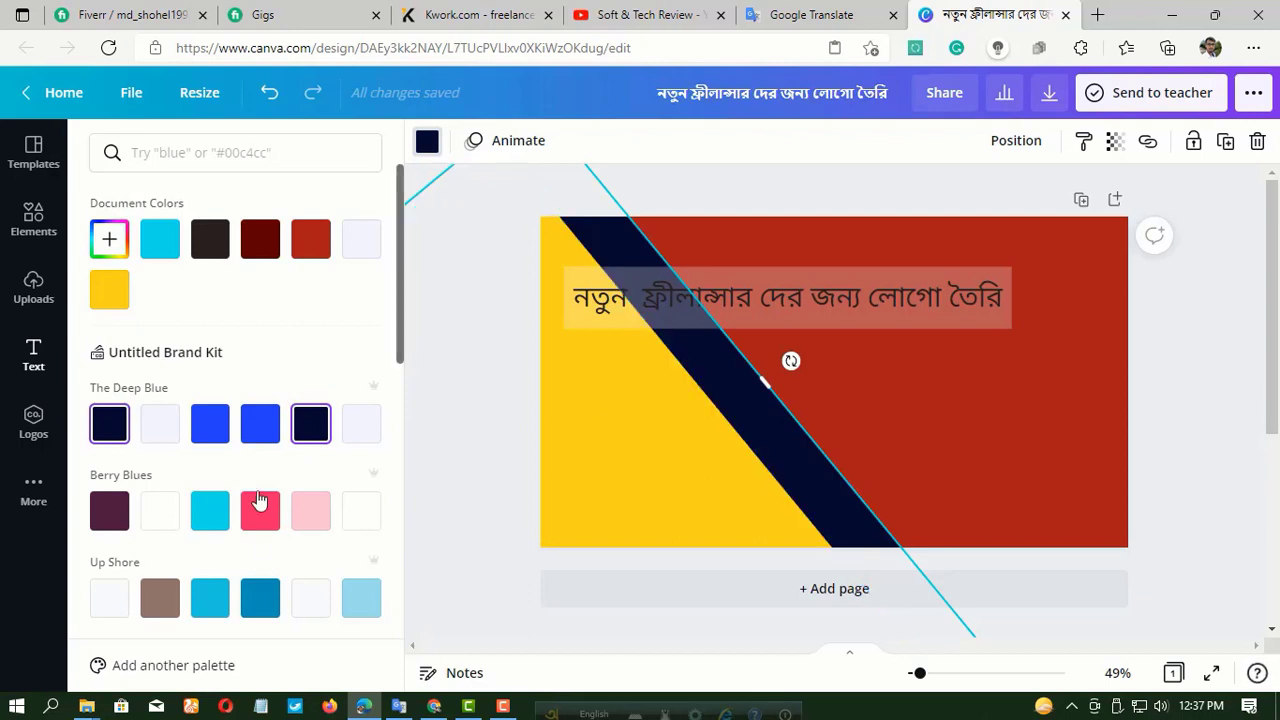
left_click(274, 97)
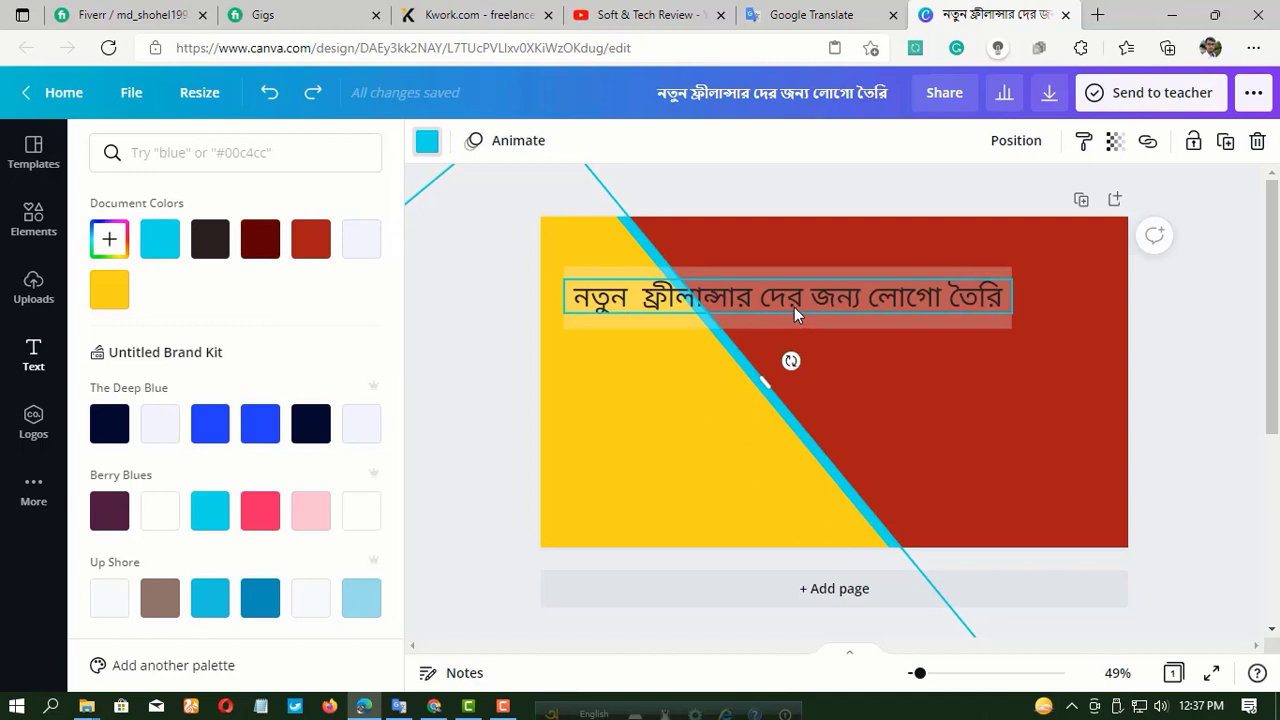
Move the Bengali heading and its semi-transparent bar to the upper right of the page, flush with the right edge.
left_click_drag(794, 307, 814, 391)
left_click_drag(834, 306, 949, 274)
left_click_drag(934, 394, 1031, 276)
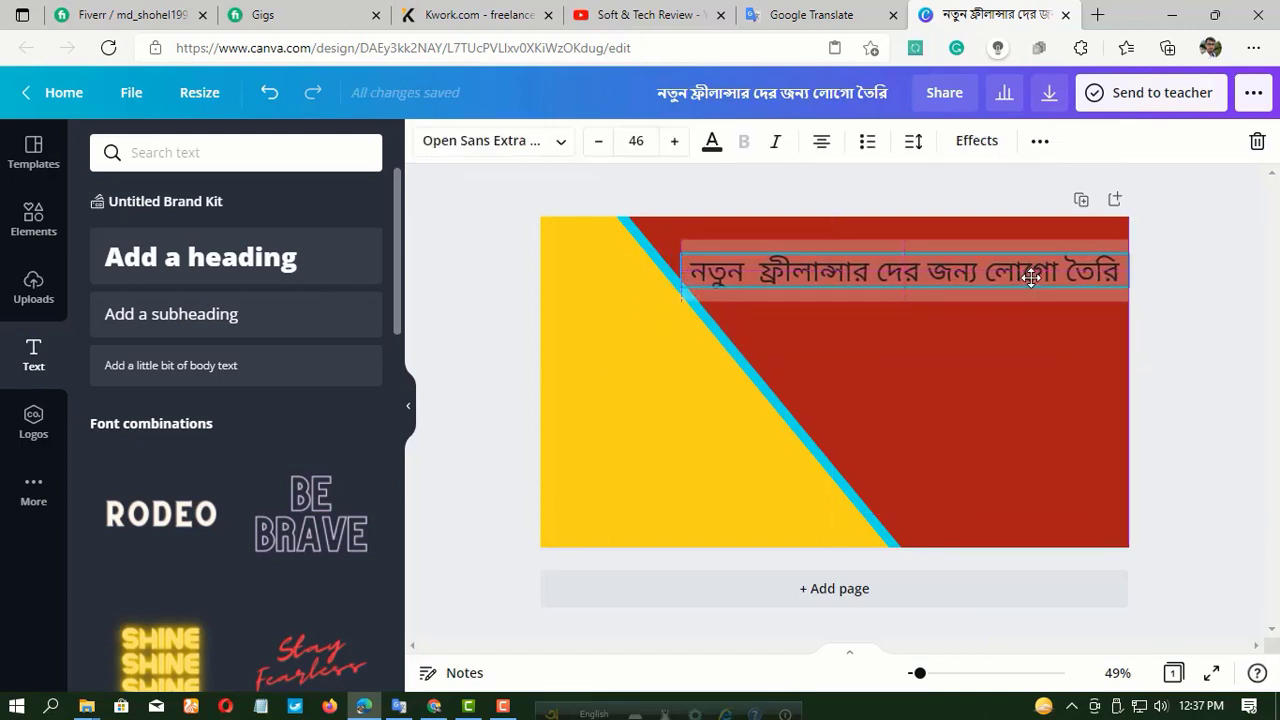
Fill the yellow diagonal shape with navy from The Deep Blue palette.
left_click(617, 433)
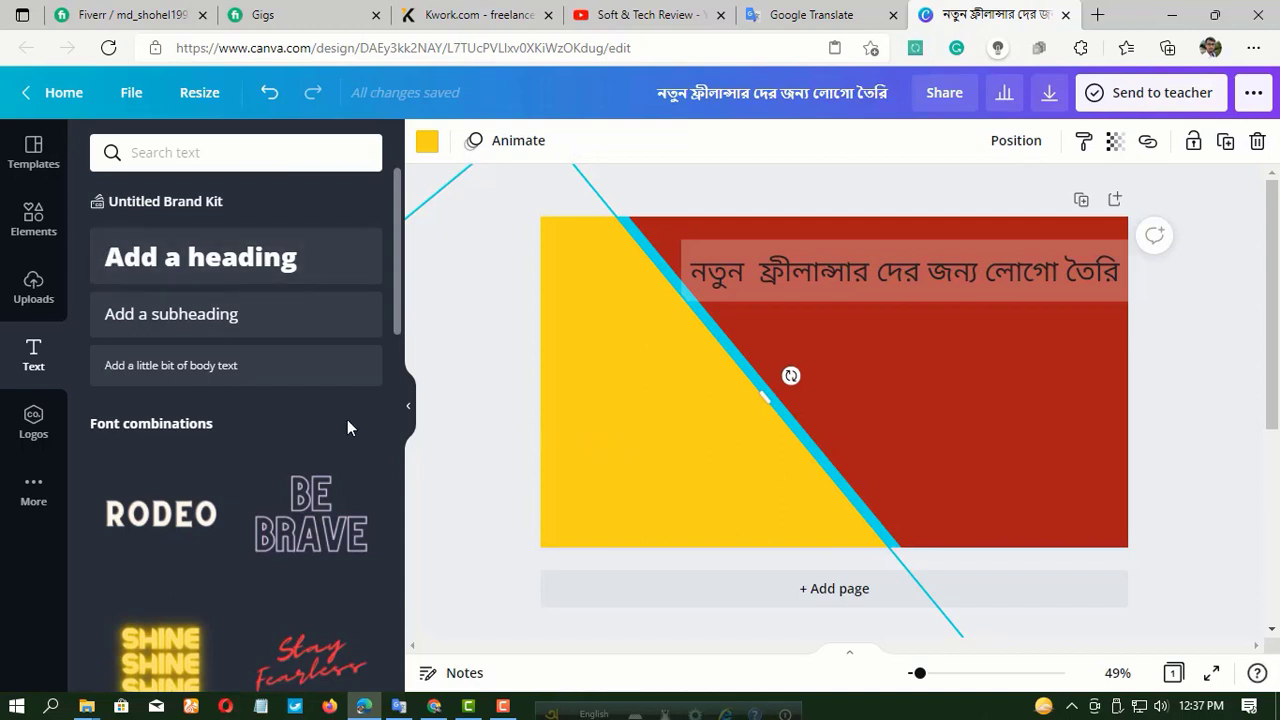
left_click(427, 143)
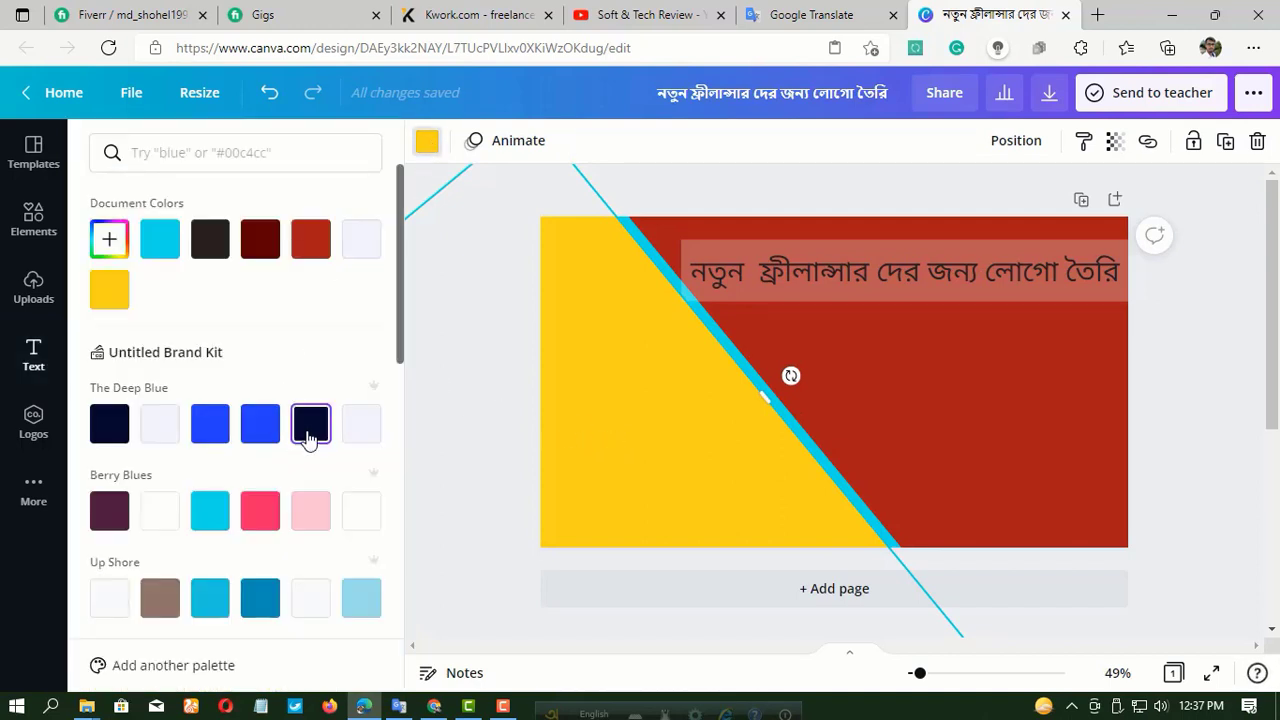
left_click(310, 423)
Adjust the semi-transparent bar's width so its left end lines up with the start of the Bengali heading.
left_click(702, 248)
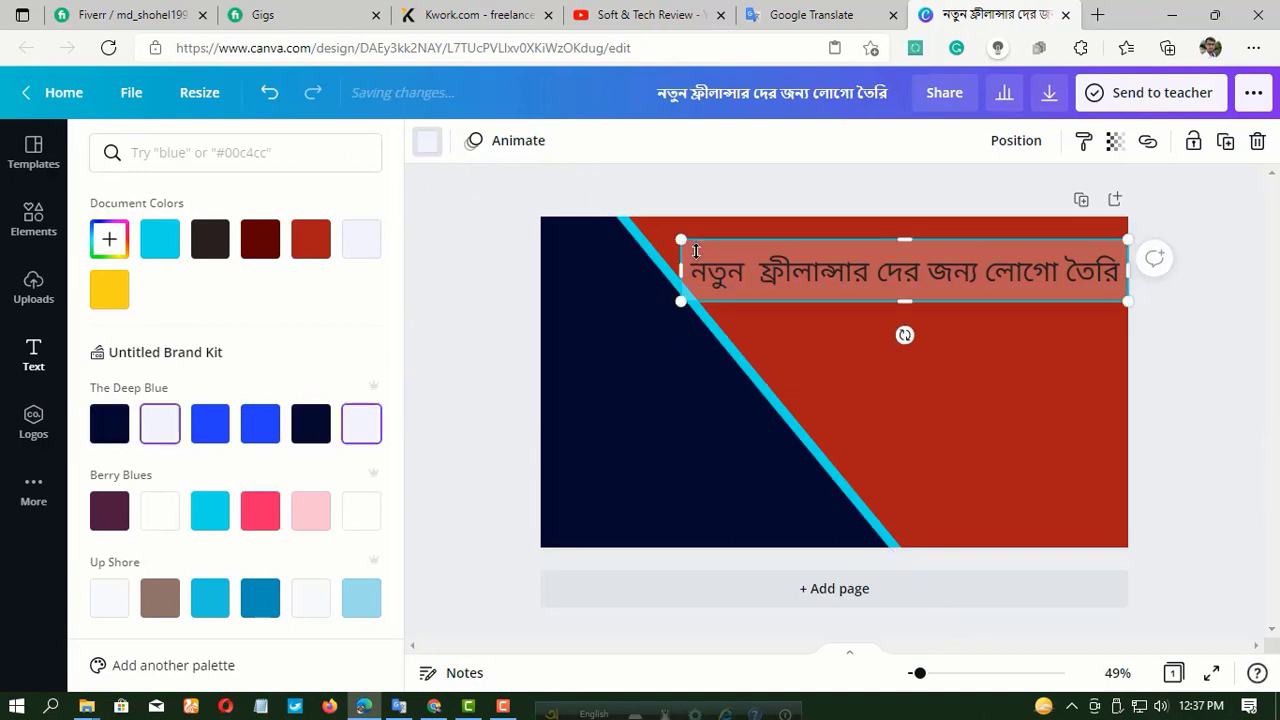
left_click_drag(677, 270, 534, 294)
left_click(462, 340)
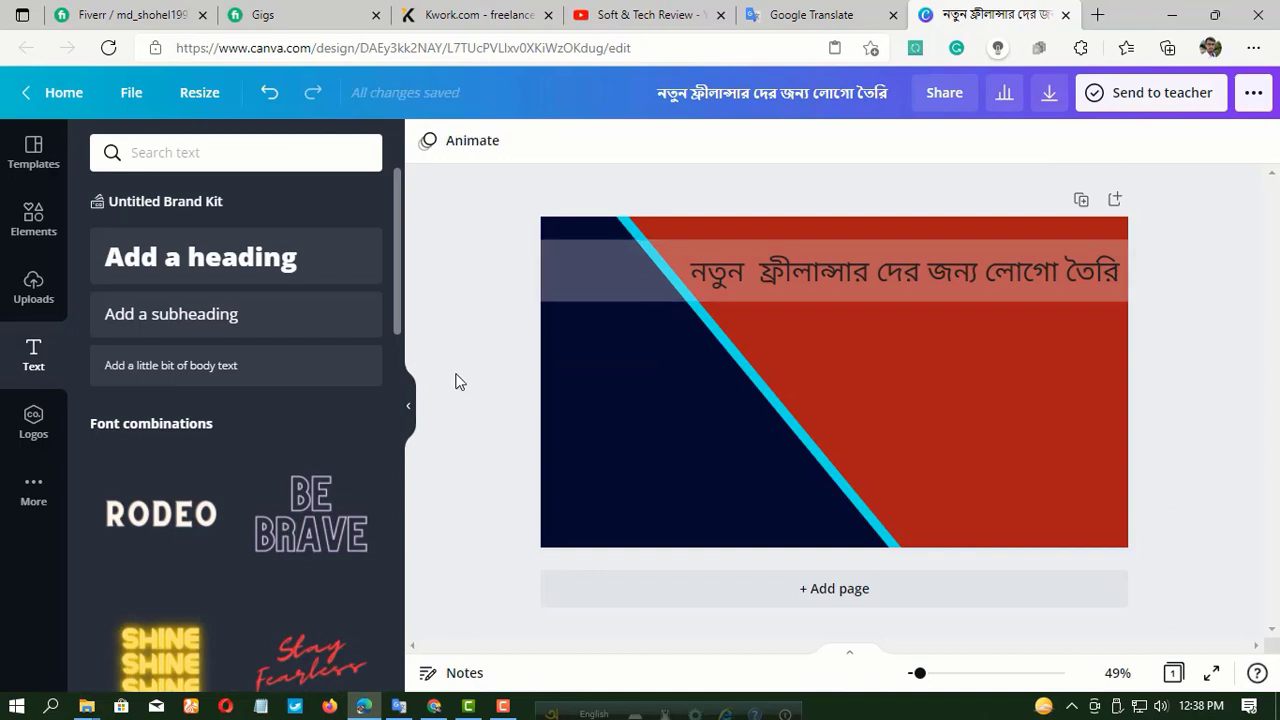
left_click(619, 288)
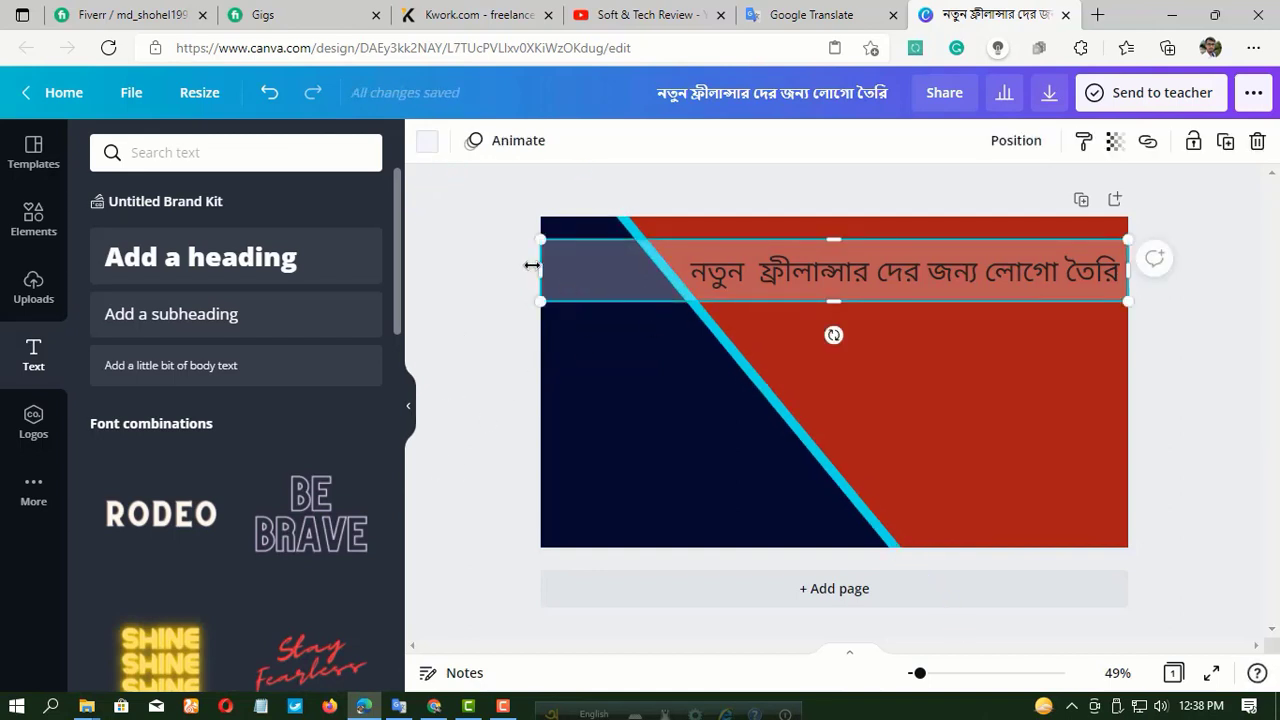
left_click_drag(541, 268, 691, 268)
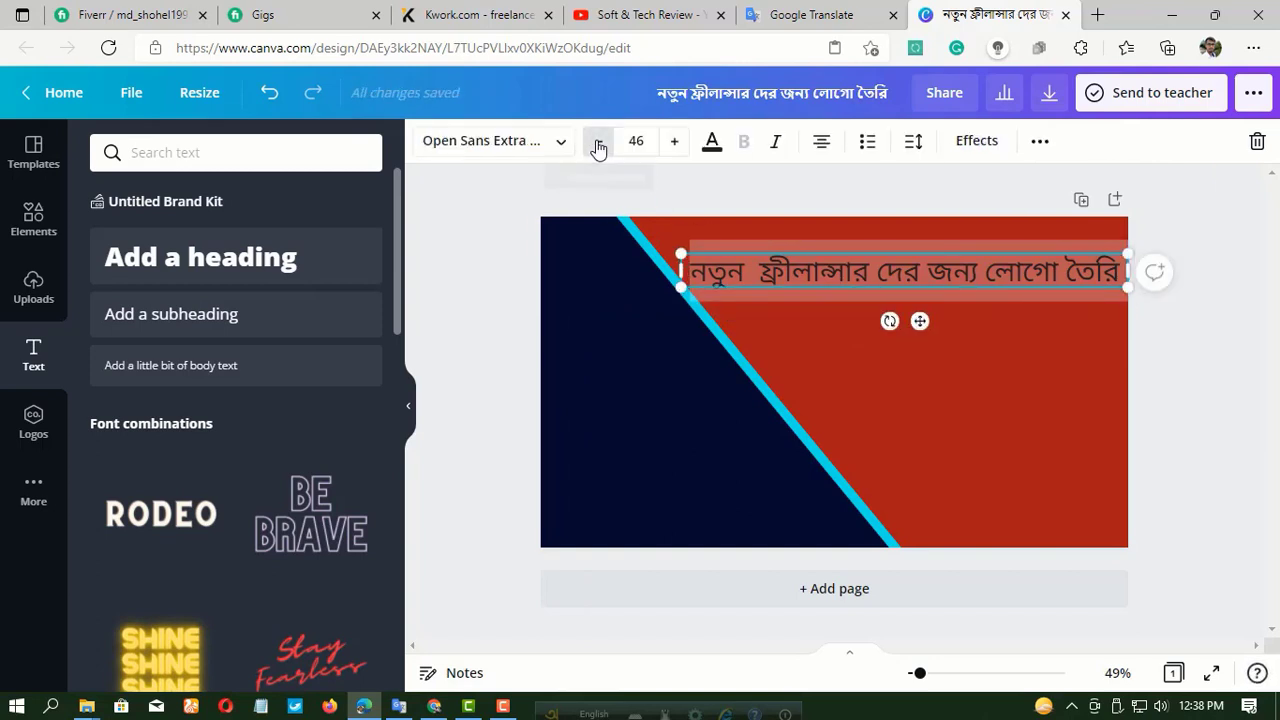
Set the Bengali heading's font size to 45 and narrow its text box to match the bar's left end.
left_click(598, 146)
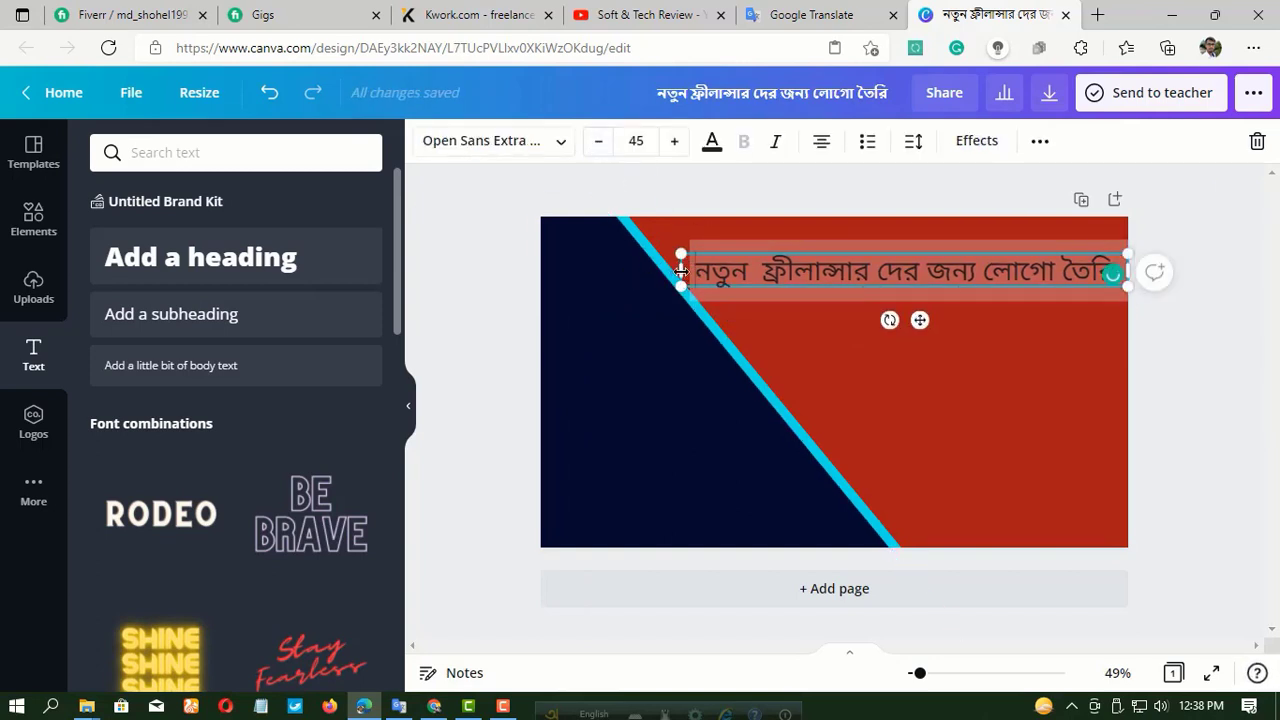
left_click_drag(681, 270, 689, 270)
left_click(1027, 374)
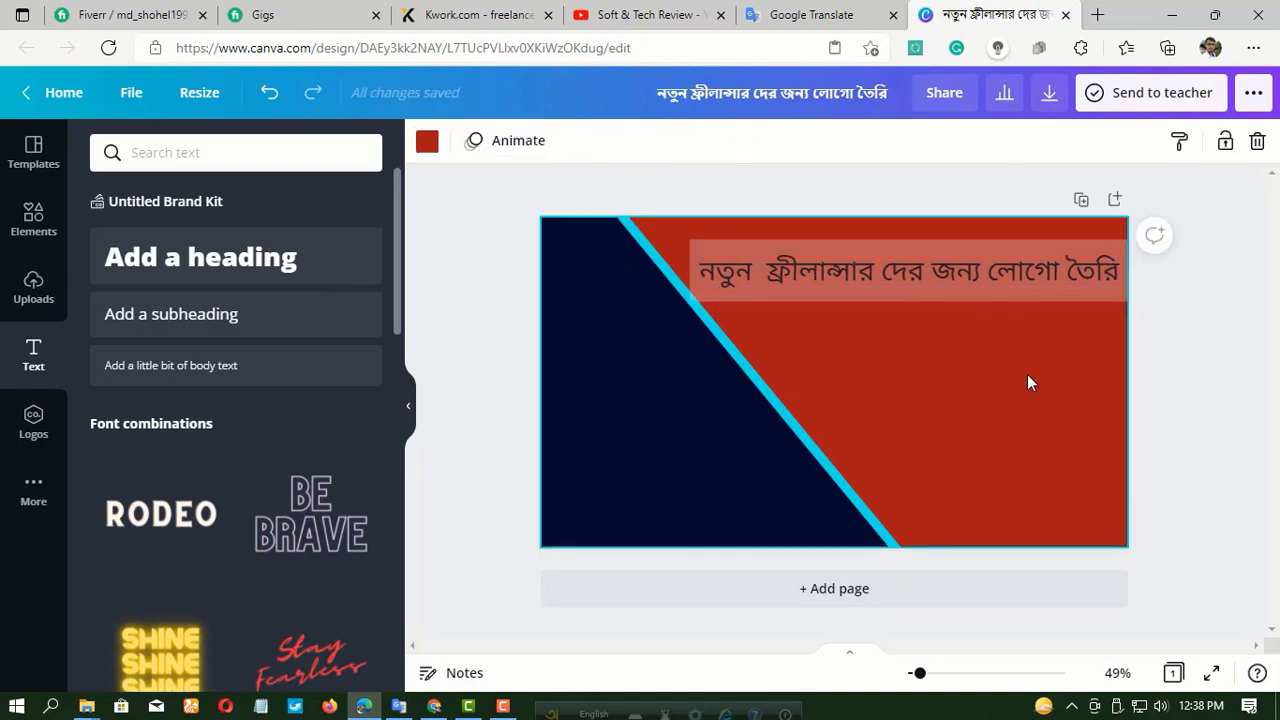
Try yellow, teal, turquoise and green palette swatches on the heading's bar, and settle on white from the default colours.
left_click(810, 301)
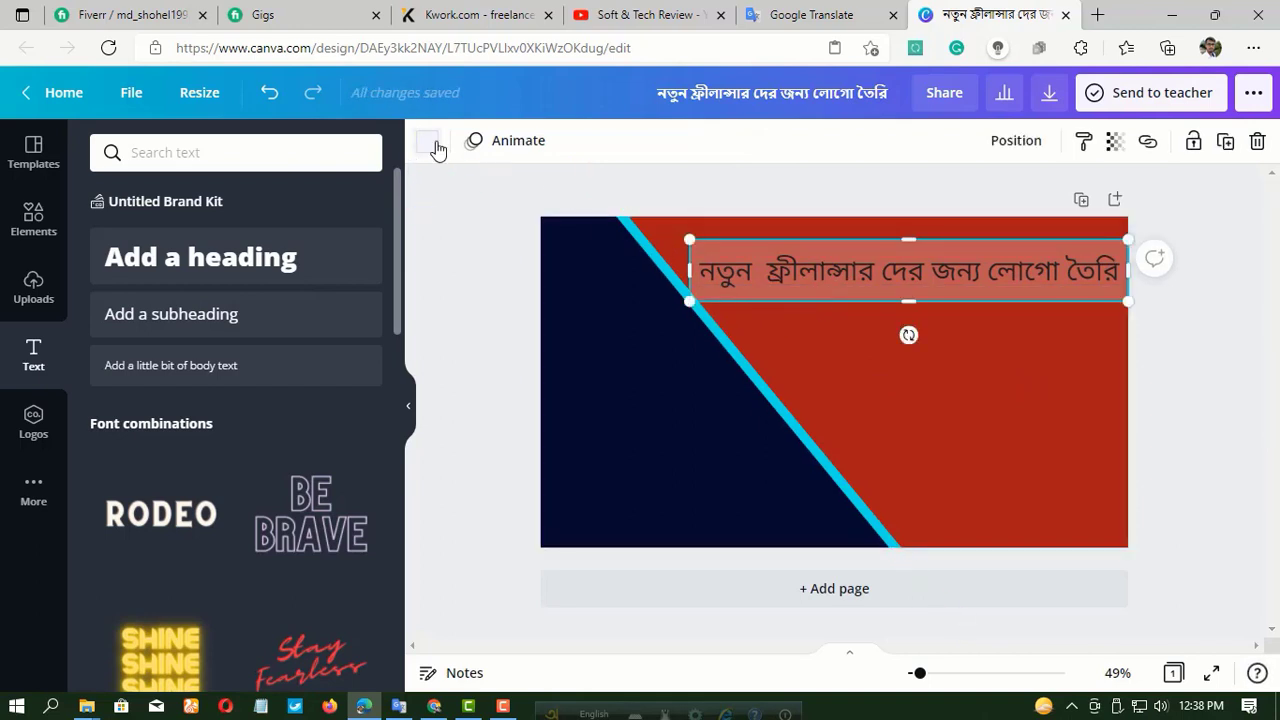
left_click(432, 145)
scroll(270, 400, "down", 3)
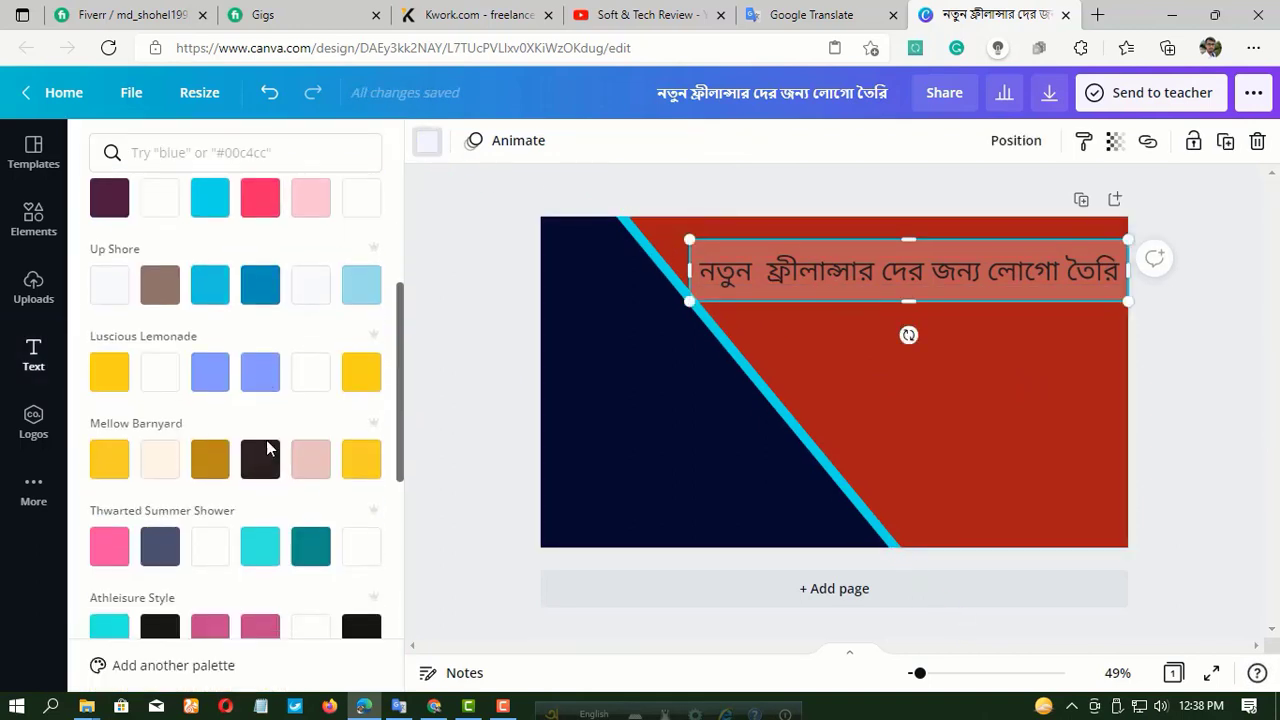
left_click(361, 393)
left_click(361, 457)
left_click(310, 545)
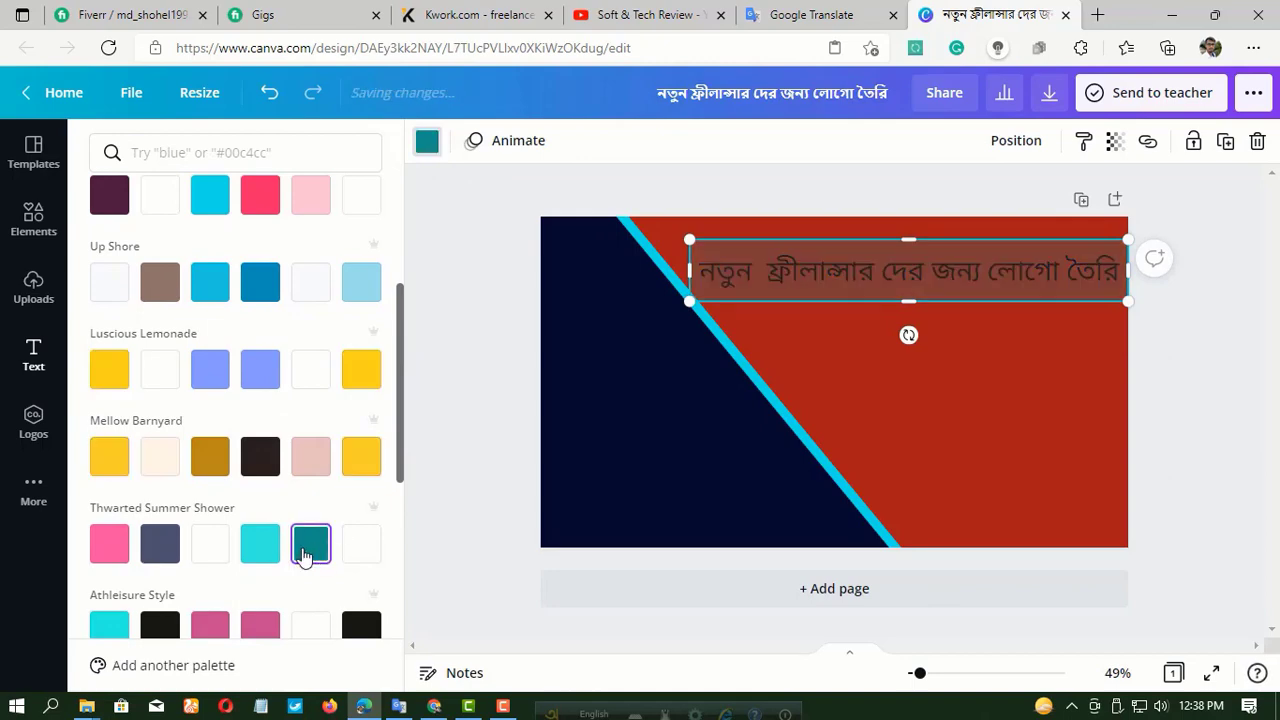
left_click(272, 550)
scroll(270, 520, "down", 2)
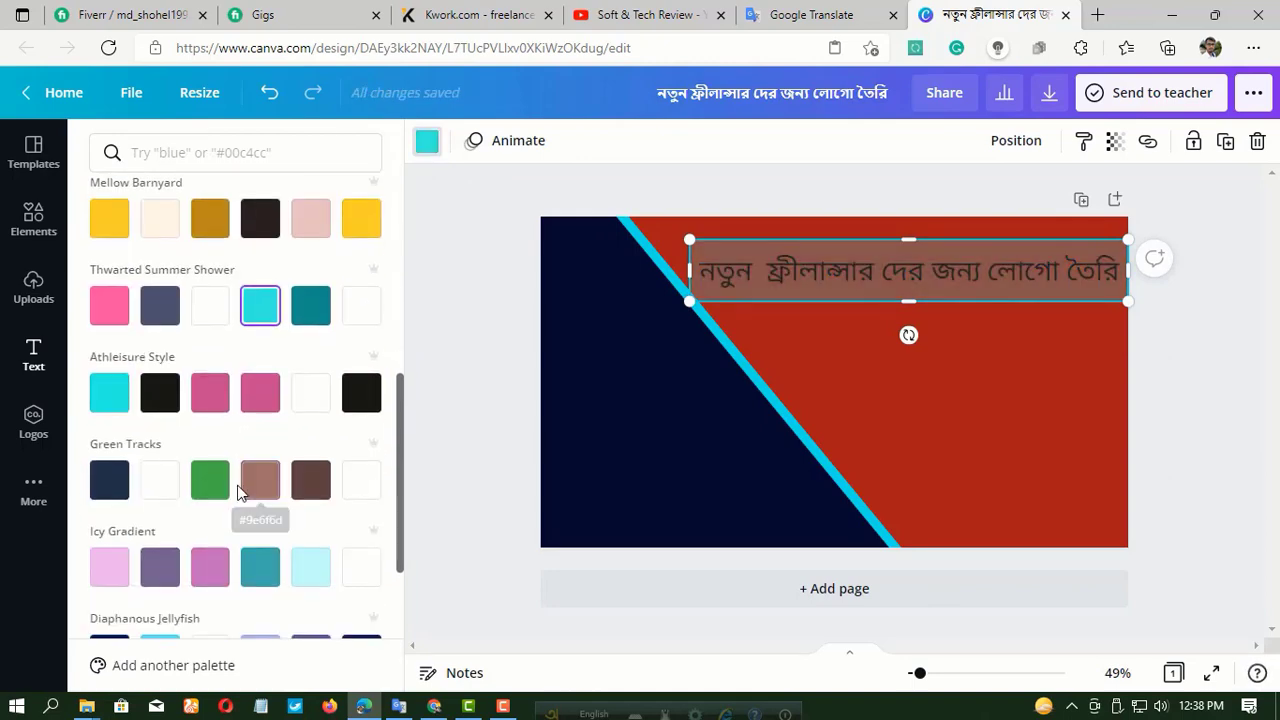
scroll(240, 490, "down", 2)
left_click(210, 242)
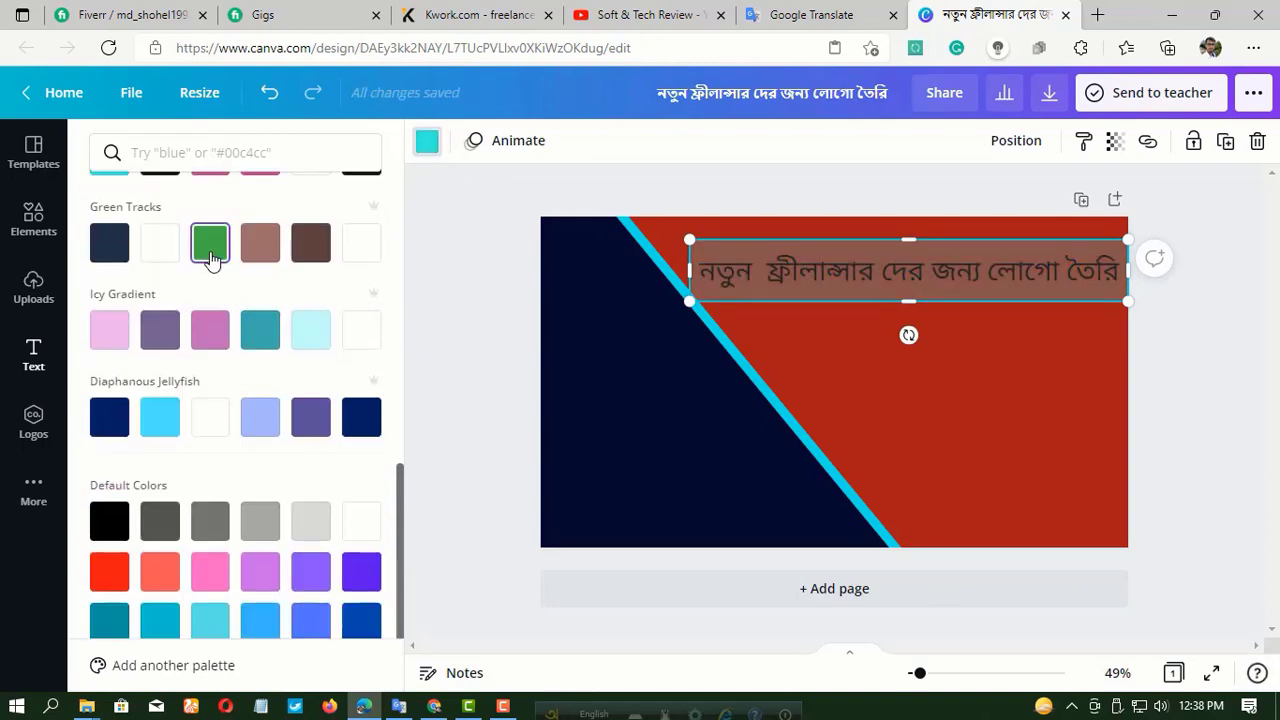
left_click(361, 521)
left_click(478, 353)
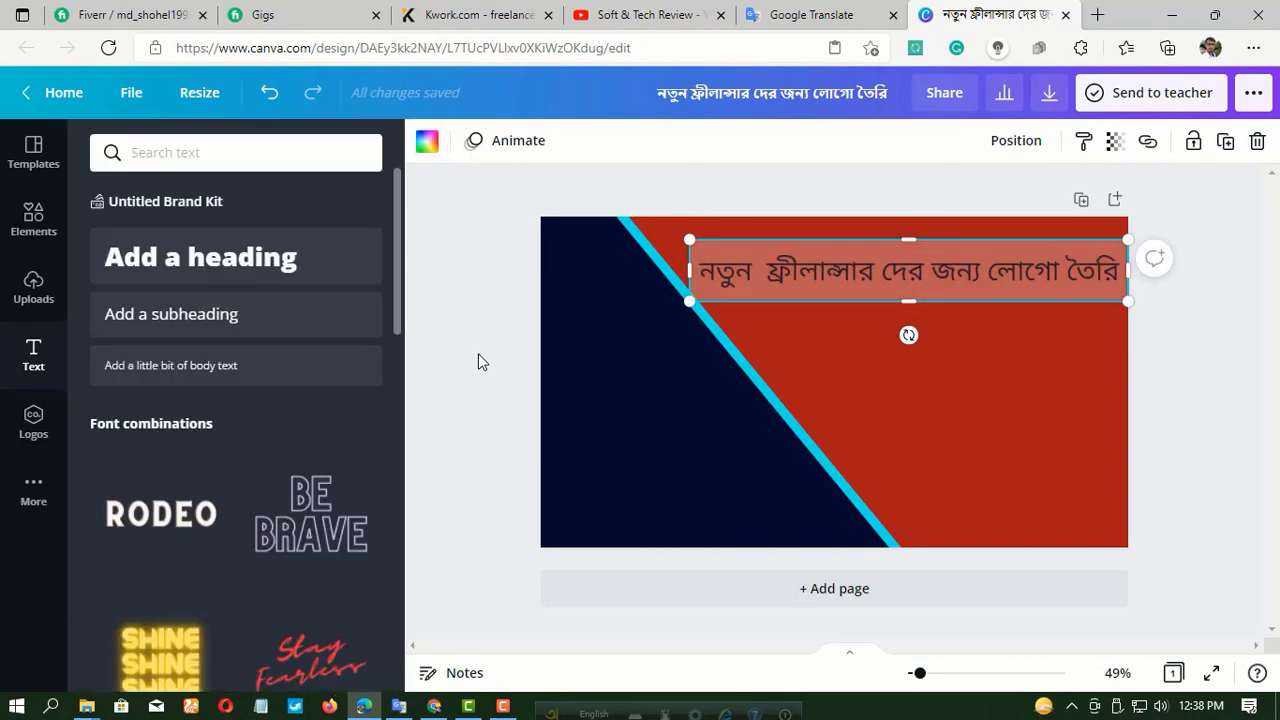
Copy the semi-transparent bar behind the heading and paste a duplicate onto the page.
left_click(638, 348)
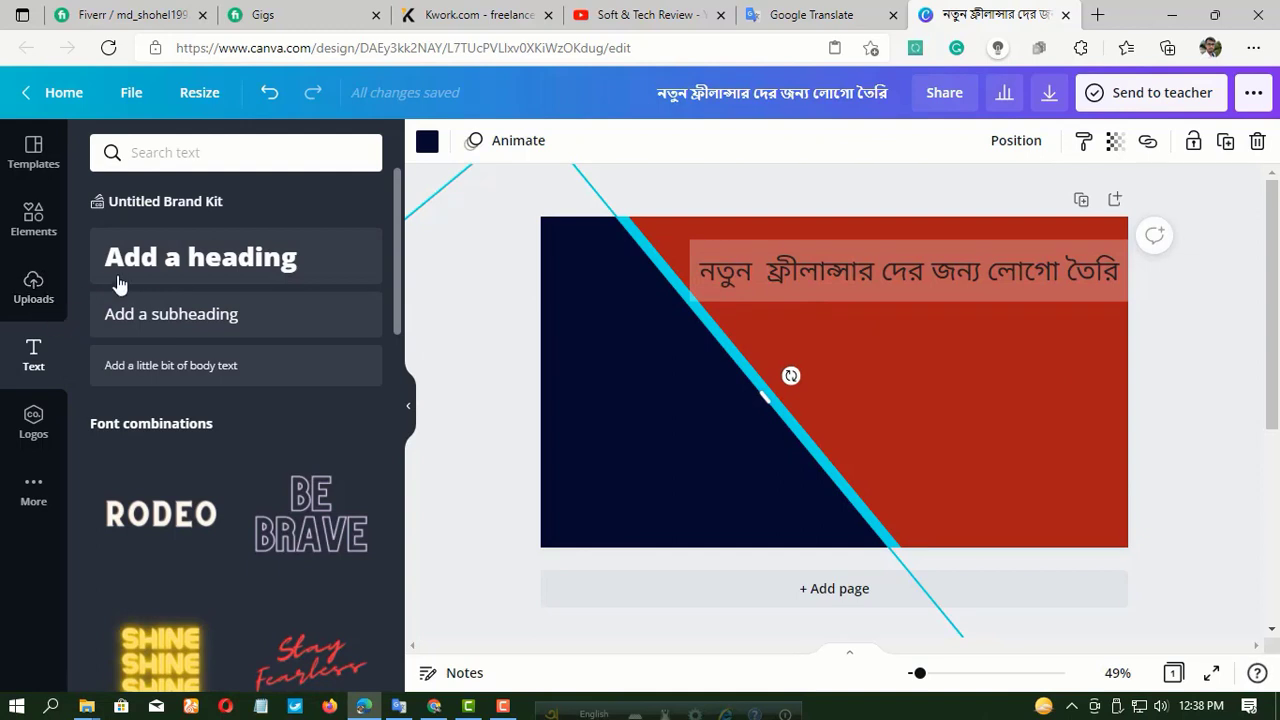
left_click(806, 297)
right_click(806, 297)
left_click(856, 338)
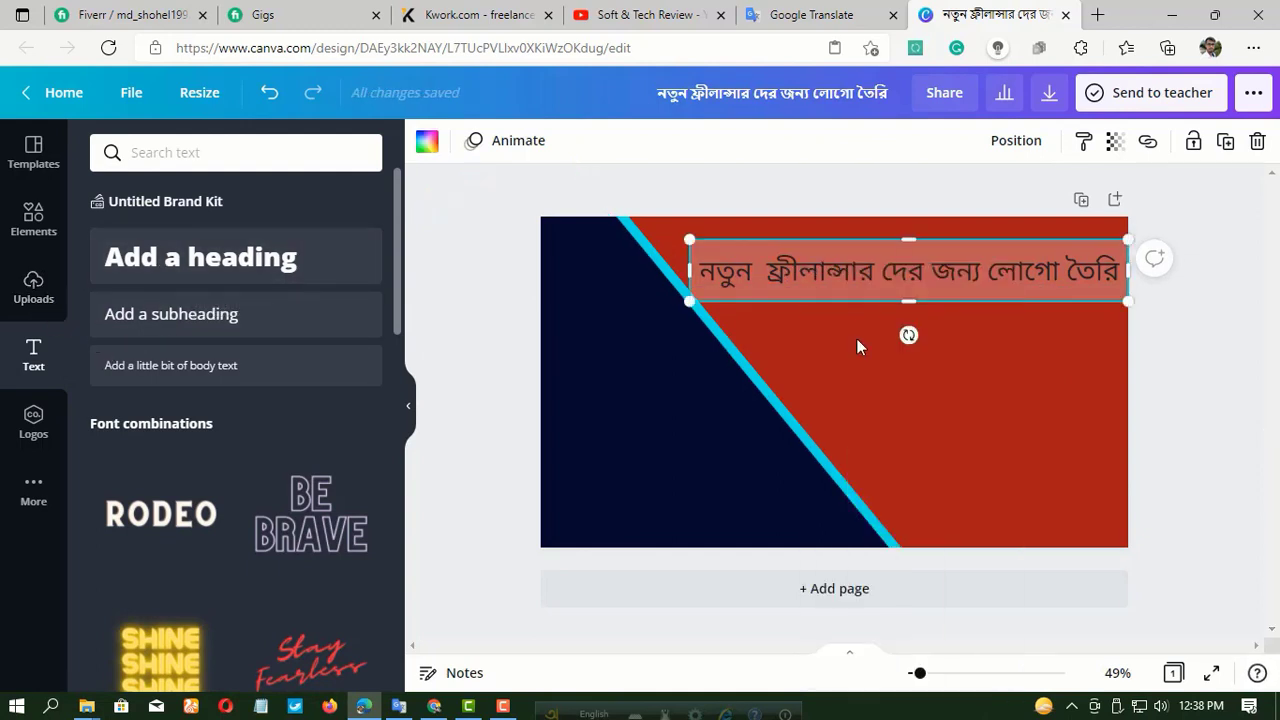
left_click(858, 349)
right_click(858, 349)
left_click(912, 413)
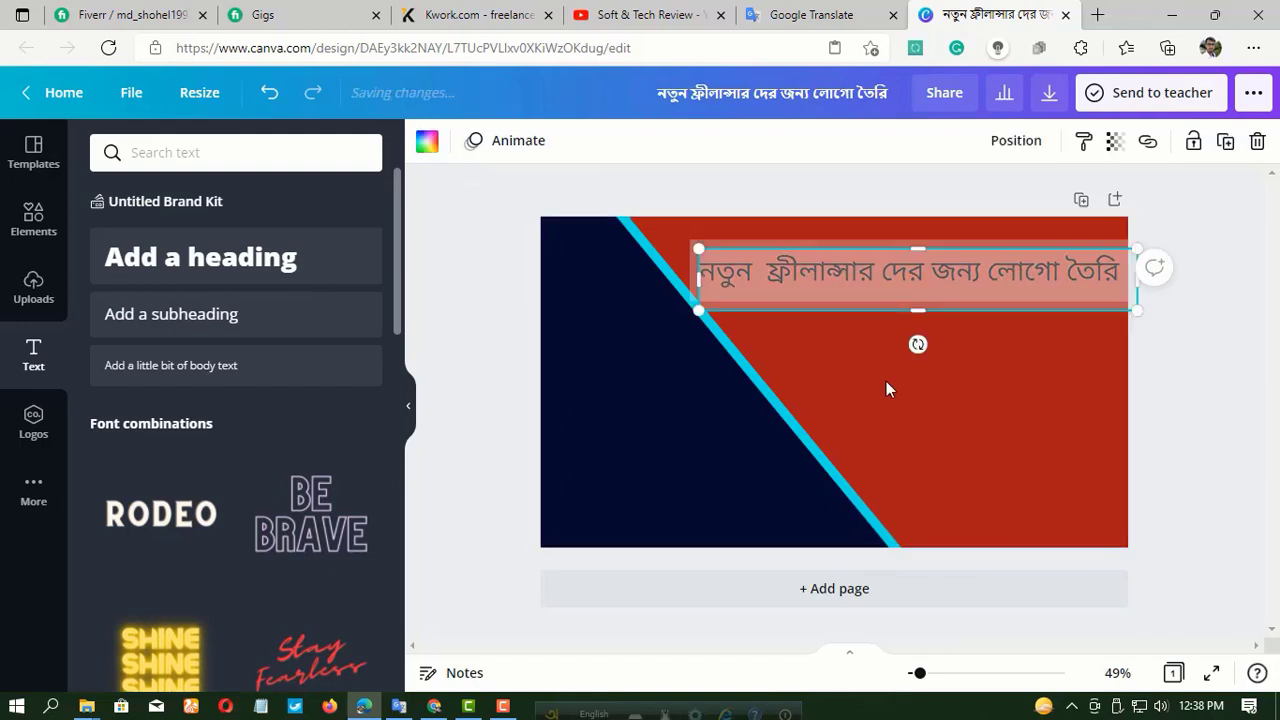
Place the duplicate bar below the heading and narrow it to span from the cyan stripe to the page's right edge.
left_click_drag(852, 296, 857, 381)
left_click_drag(704, 365, 779, 365)
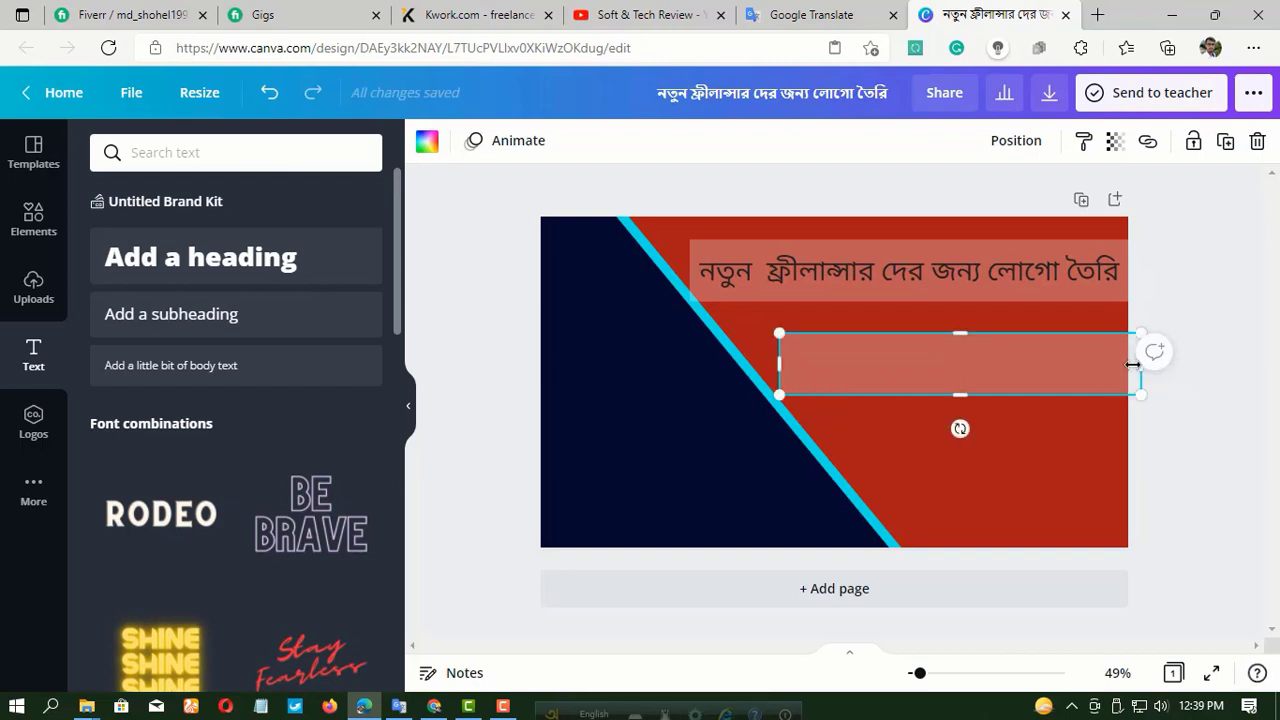
left_click_drag(1130, 365, 1121, 369)
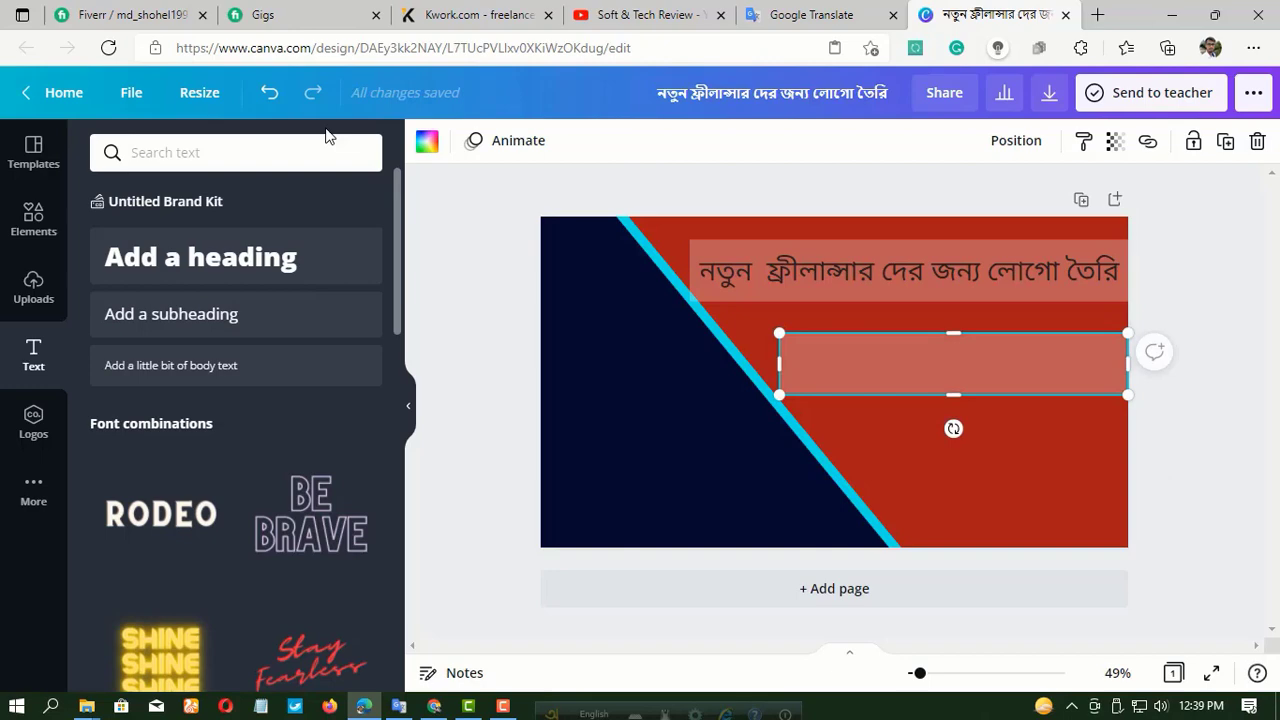
Add a new heading and replace its placeholder with "Photoshop CS6" copied from the Google Translate page.
left_click(183, 256)
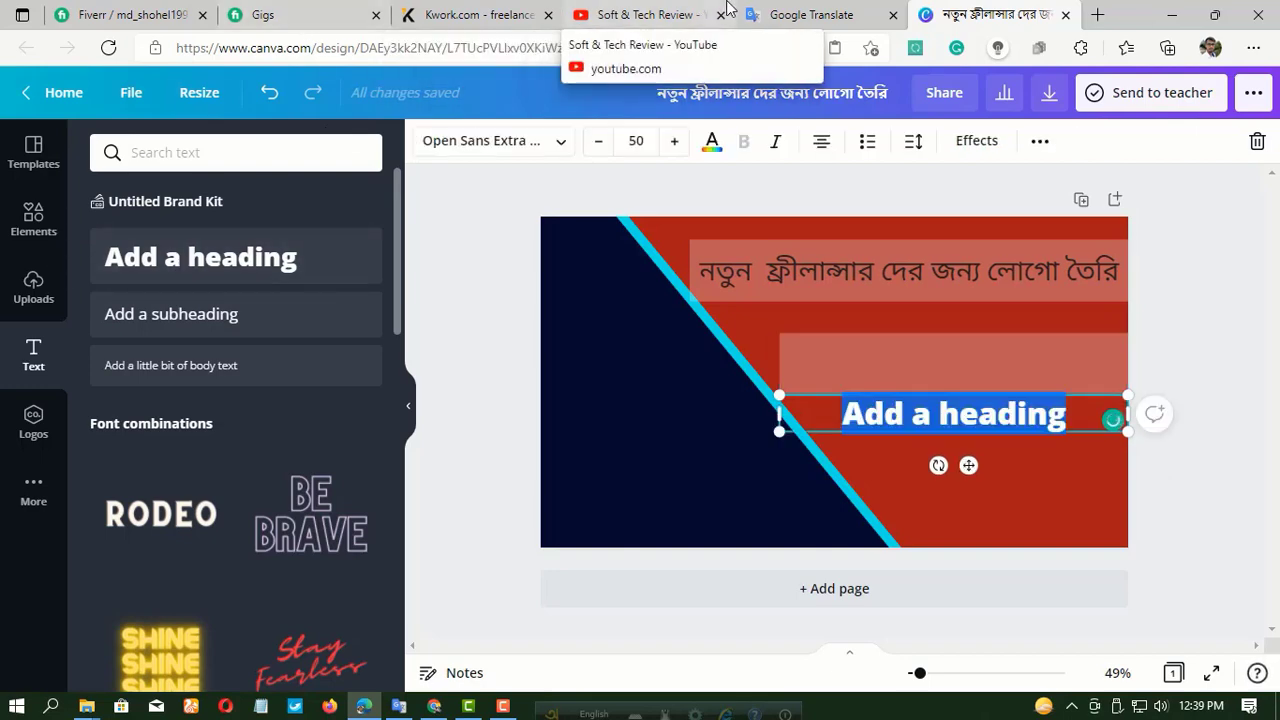
left_click(805, 16)
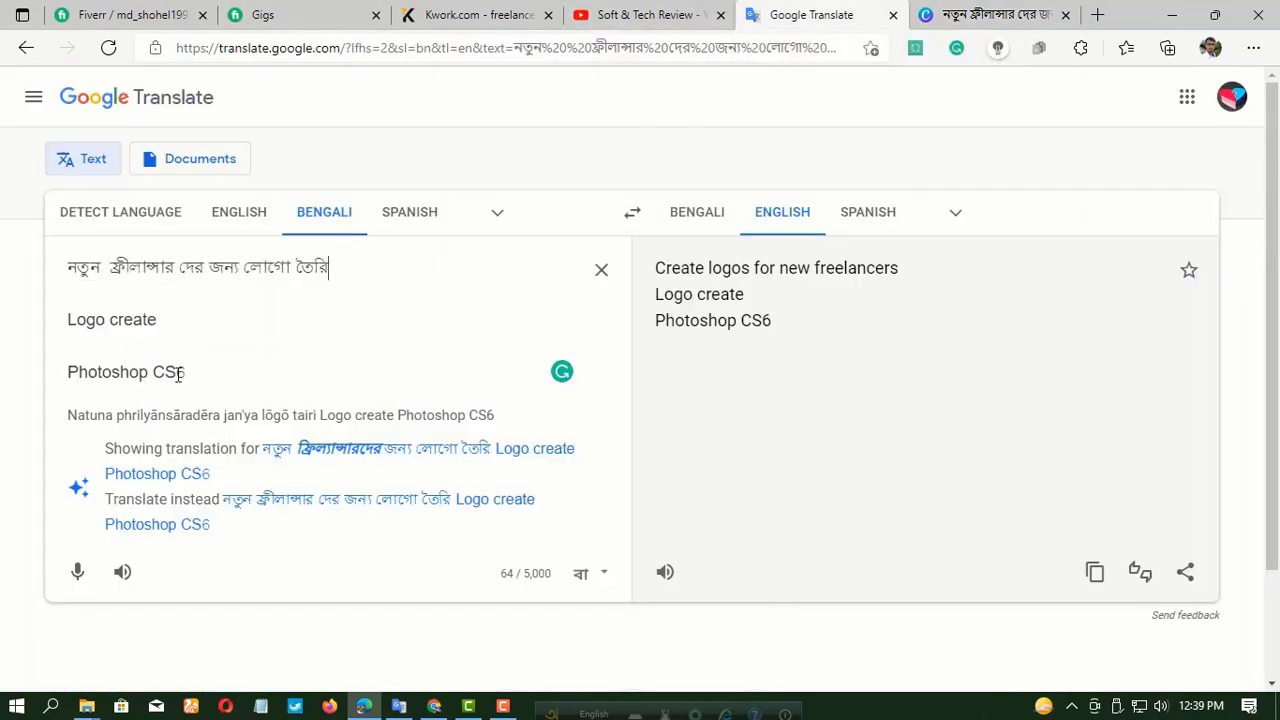
left_click_drag(185, 373, 90, 368)
right_click(106, 373)
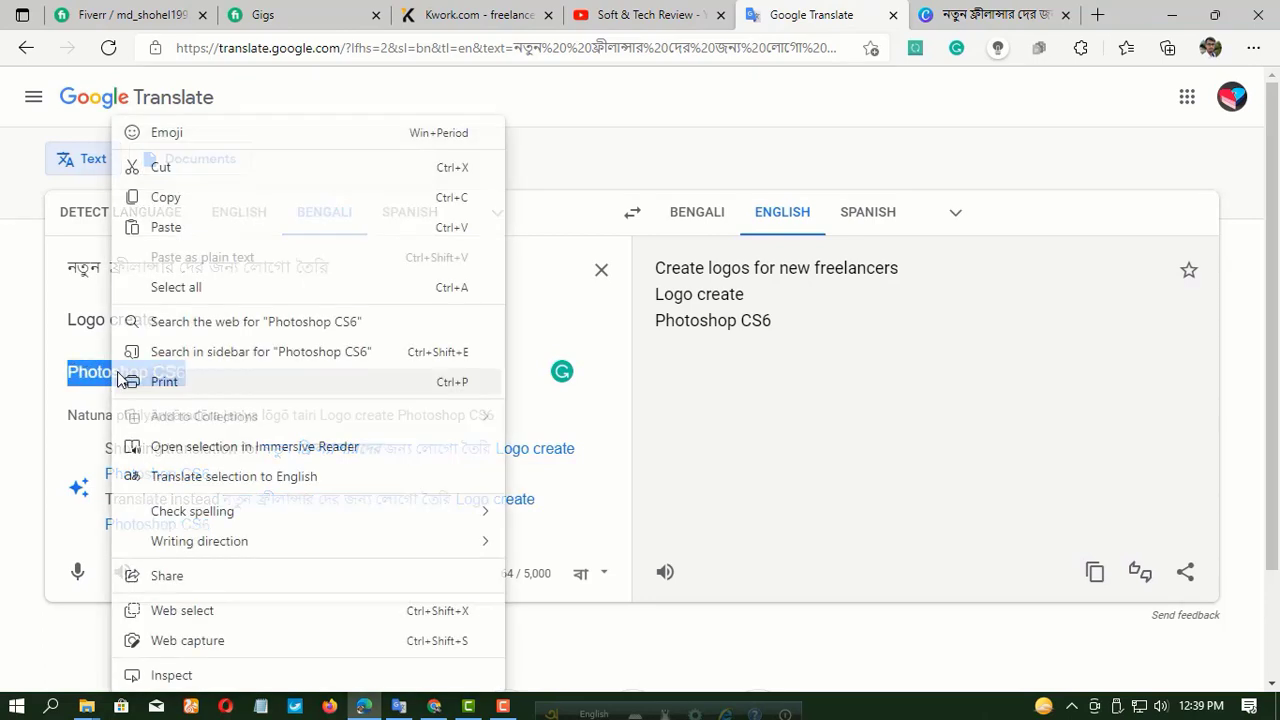
left_click(166, 199)
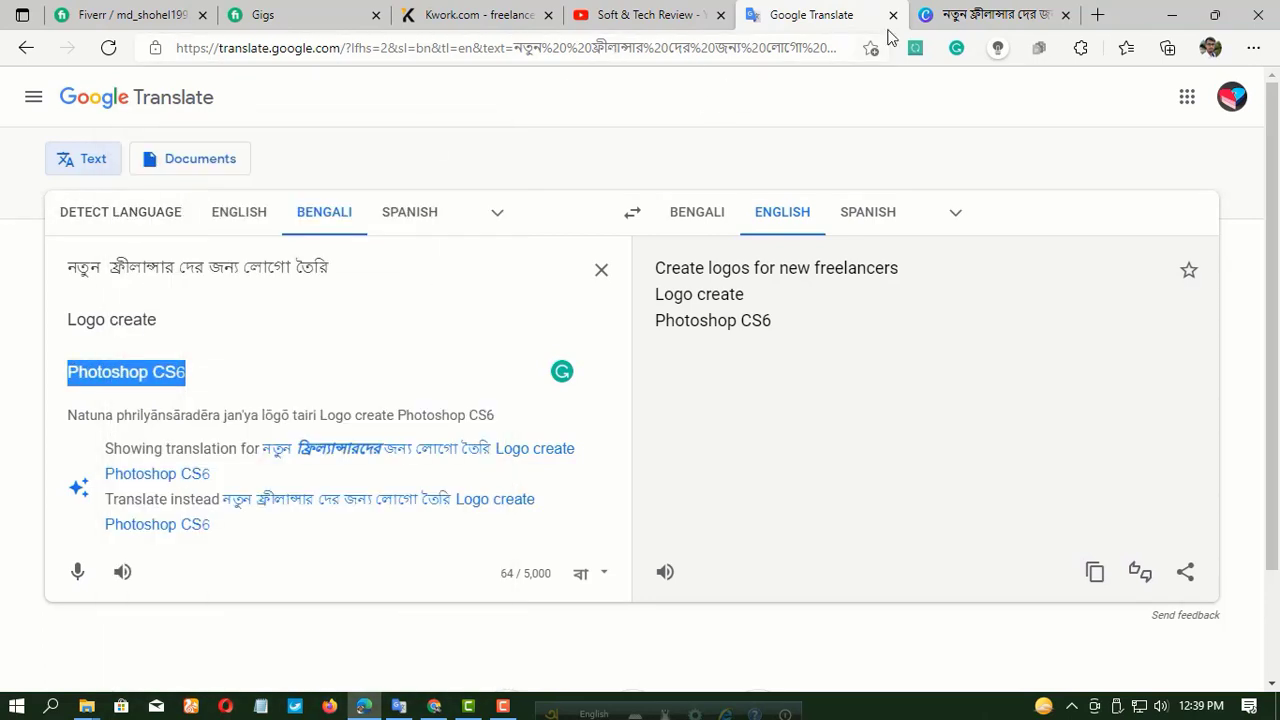
left_click(968, 18)
right_click(972, 417)
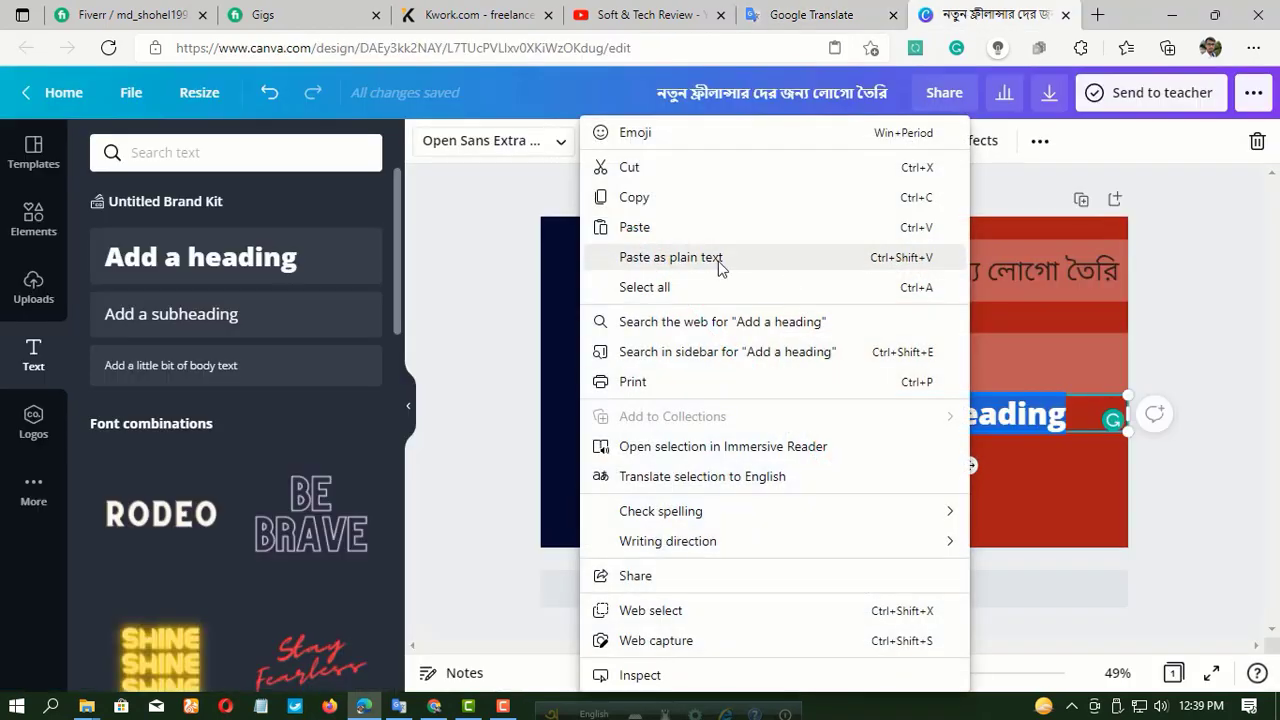
left_click(685, 229)
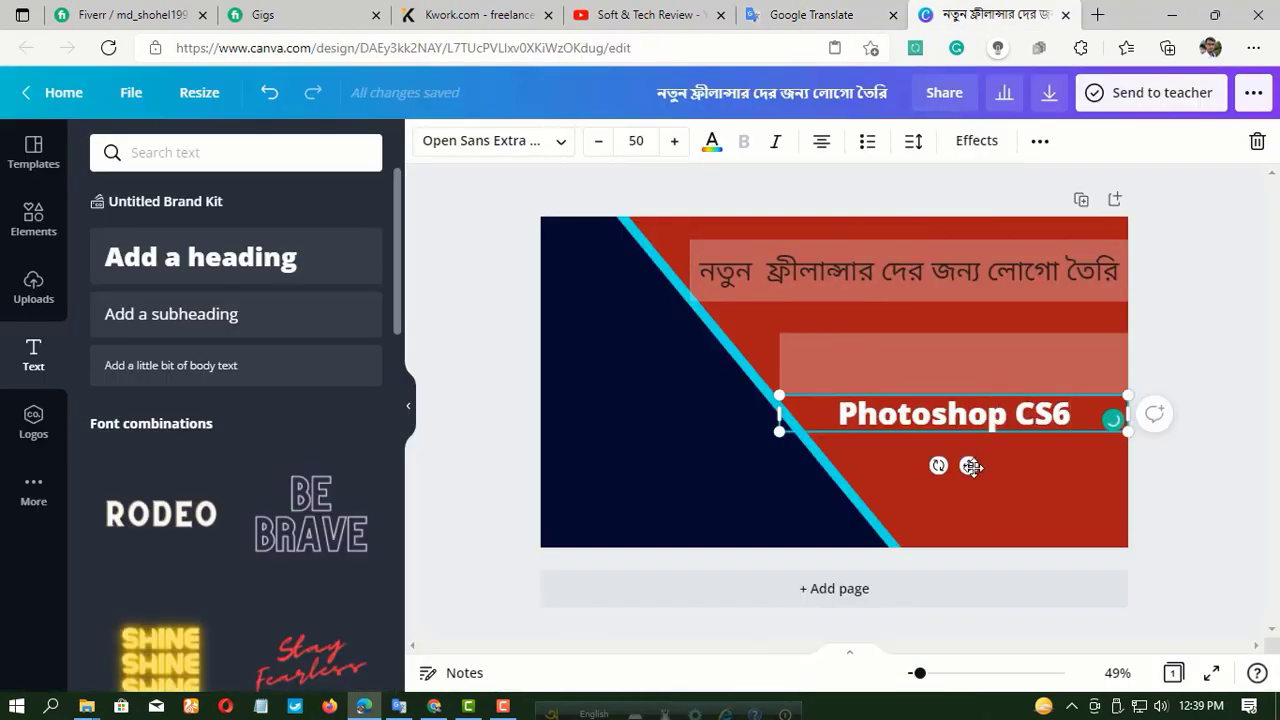
Move the "Photoshop CS6" heading onto the lower bar and adjust its text box to fit just inside the bar.
left_click_drag(971, 466, 969, 423)
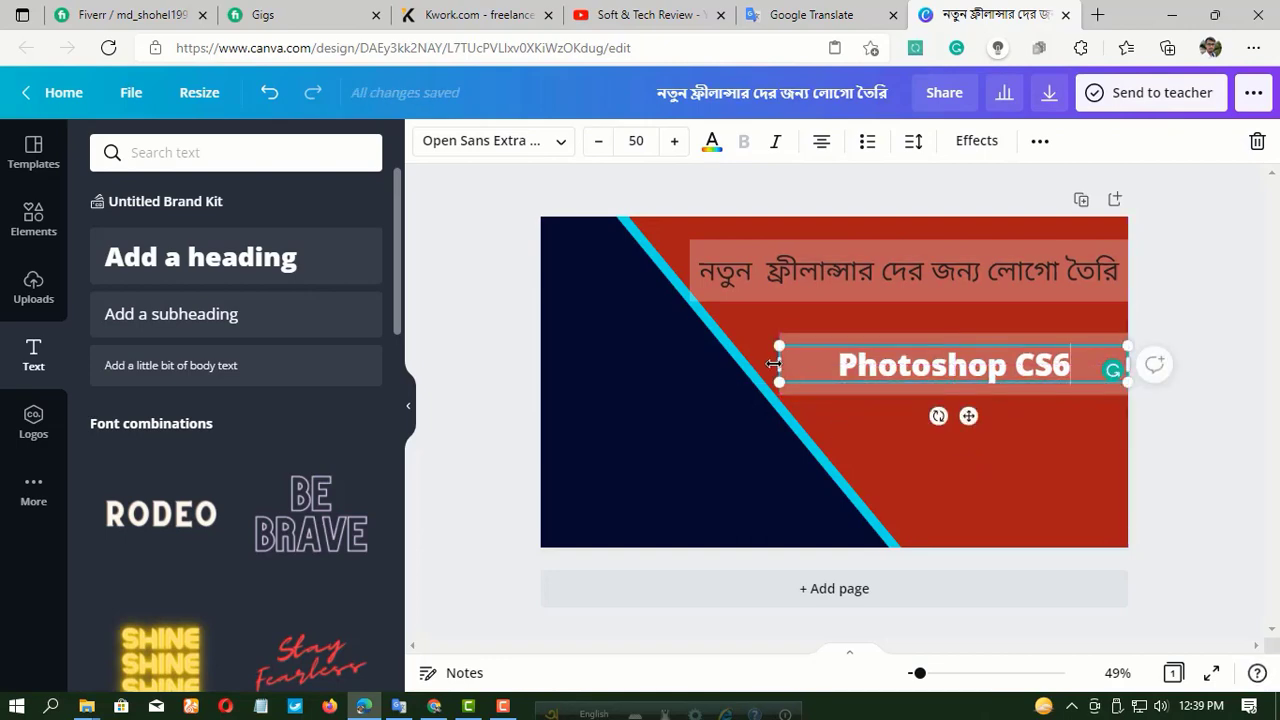
left_click_drag(773, 364, 802, 361)
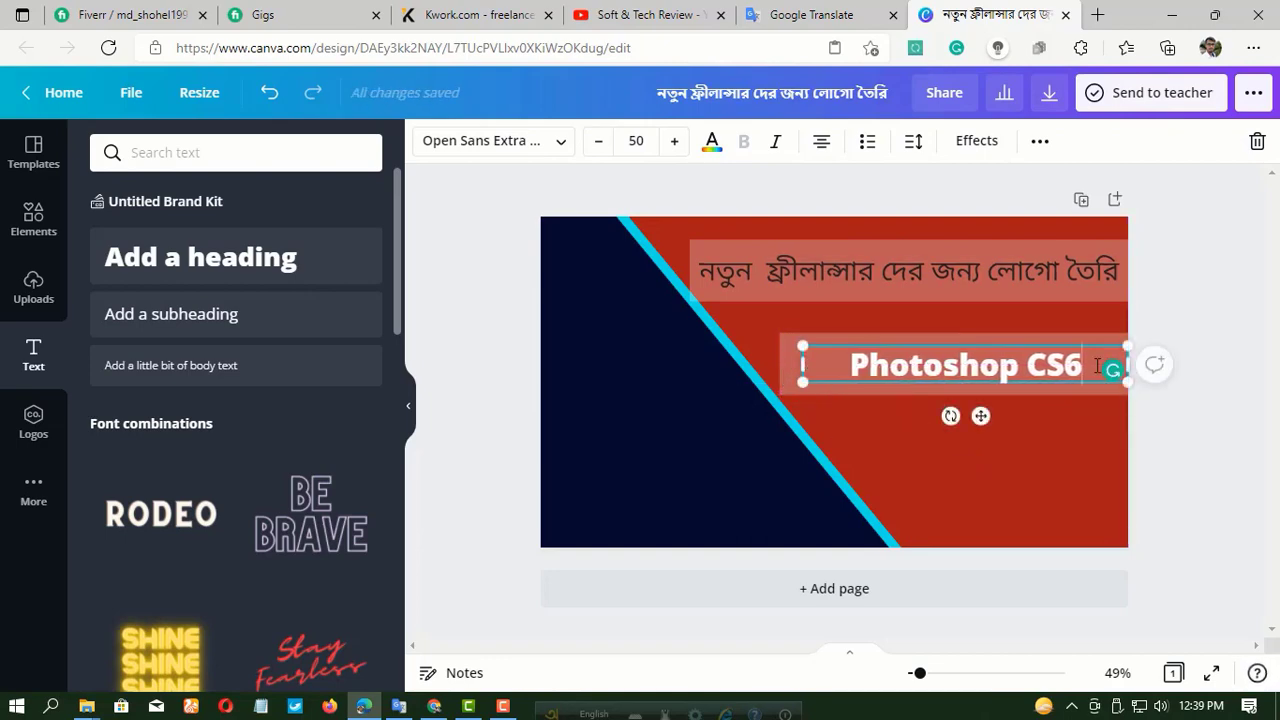
mouse_move(1127, 370)
left_mouse_down()
mouse_move(1049, 381)
mouse_move(1120, 372)
left_mouse_up()
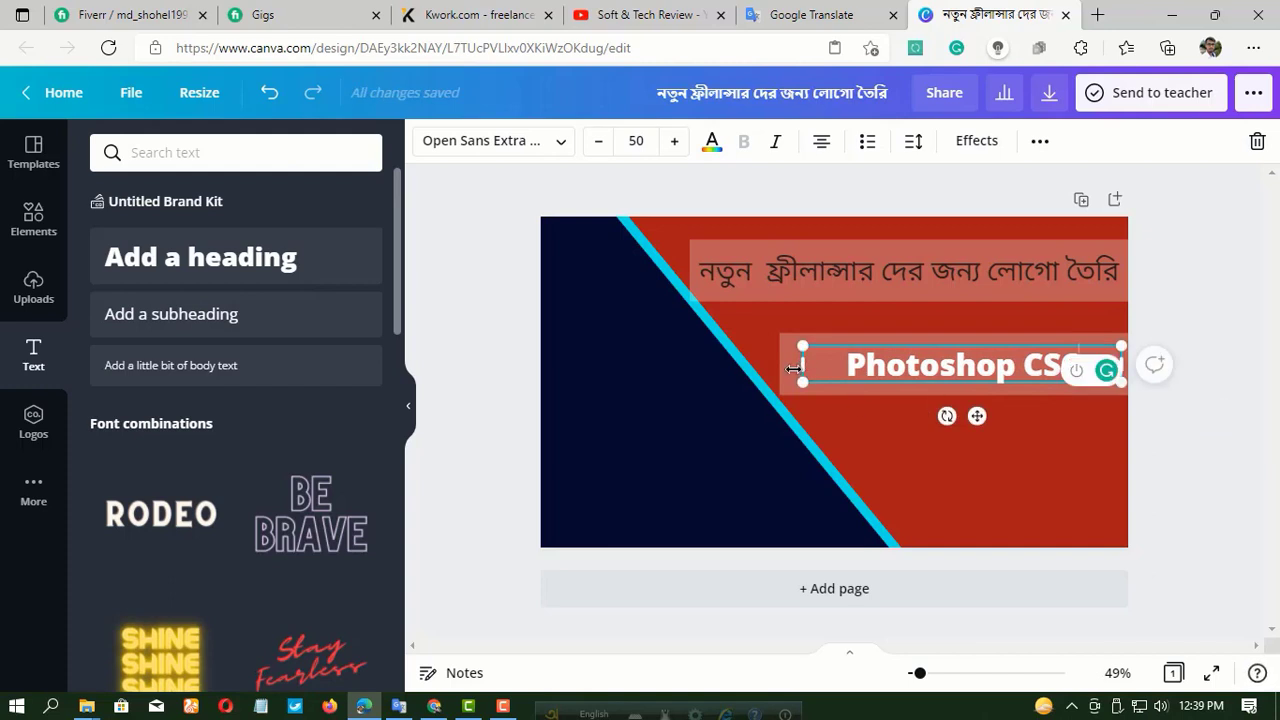
left_click_drag(793, 369, 780, 370)
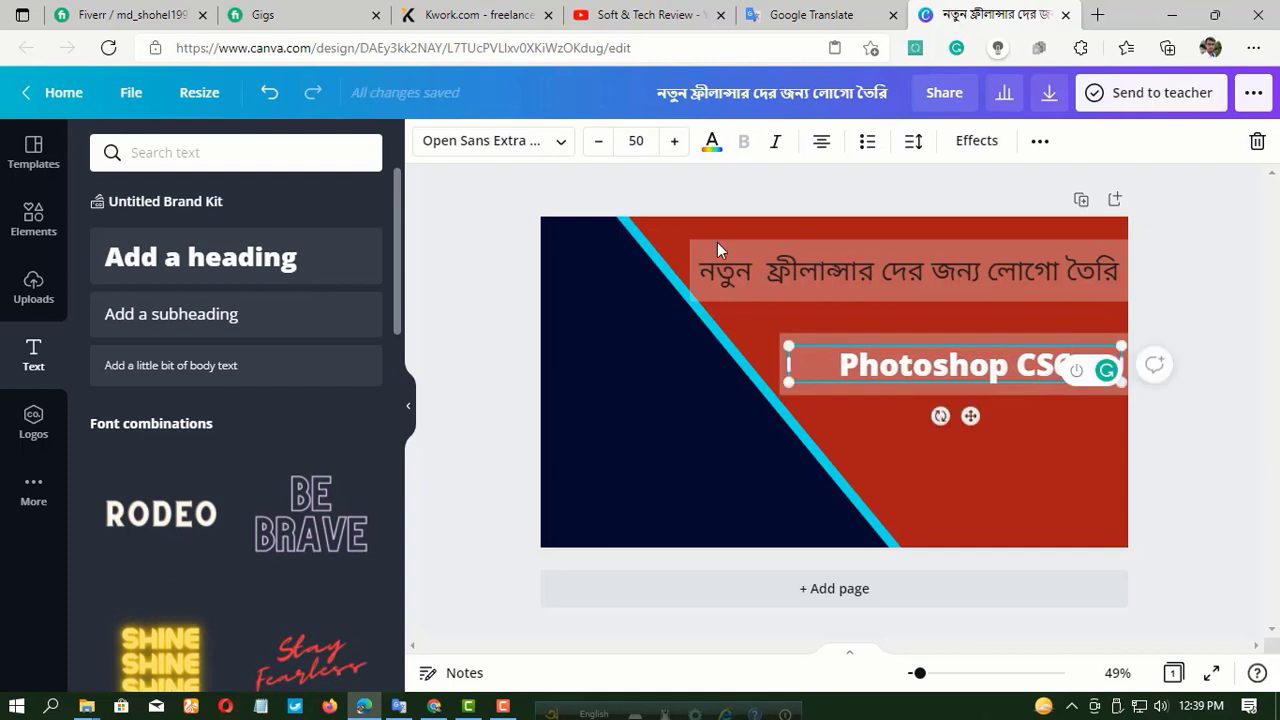
Increase the "Photoshop CS6" heading's font size to 56.
left_click(675, 142)
left_click(675, 142)
left_click(675, 142)
left_click(675, 142)
left_click(675, 142)
left_click(675, 142)
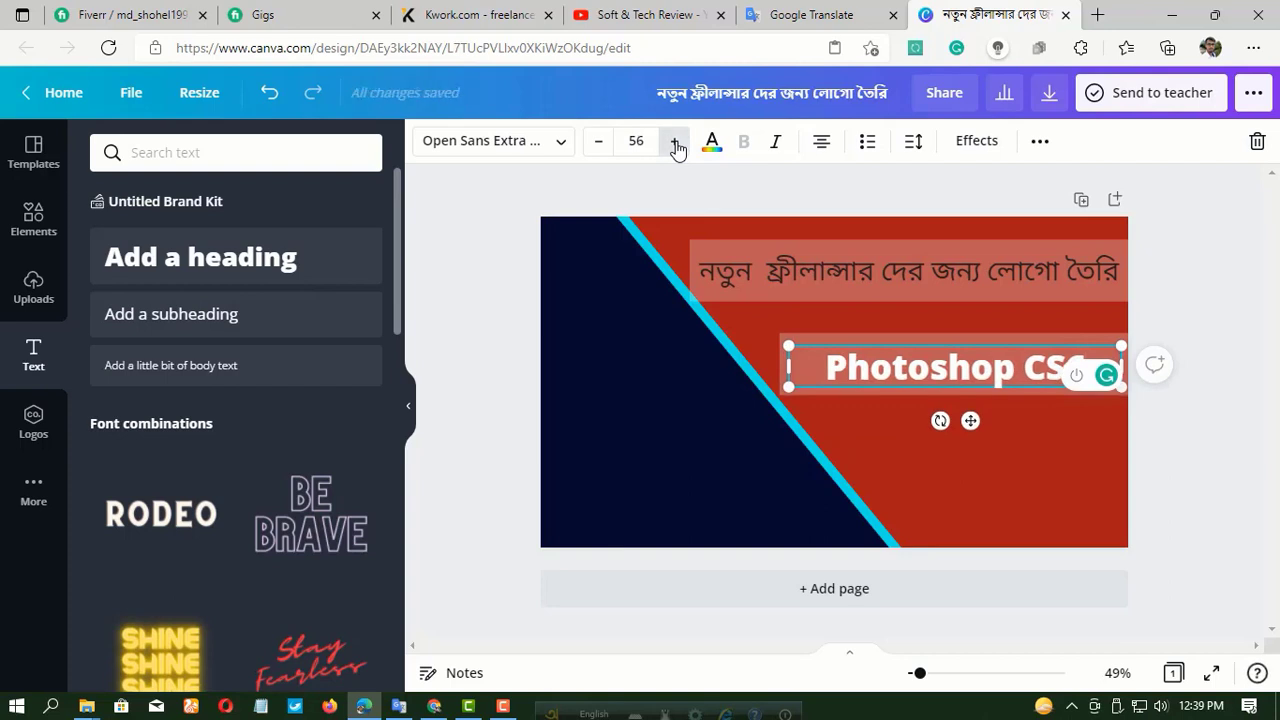
Increase the "Photoshop CS6" heading's font size to 68.
double_click(675, 142)
double_click(675, 142)
double_click(675, 142)
double_click(675, 142)
double_click(675, 142)
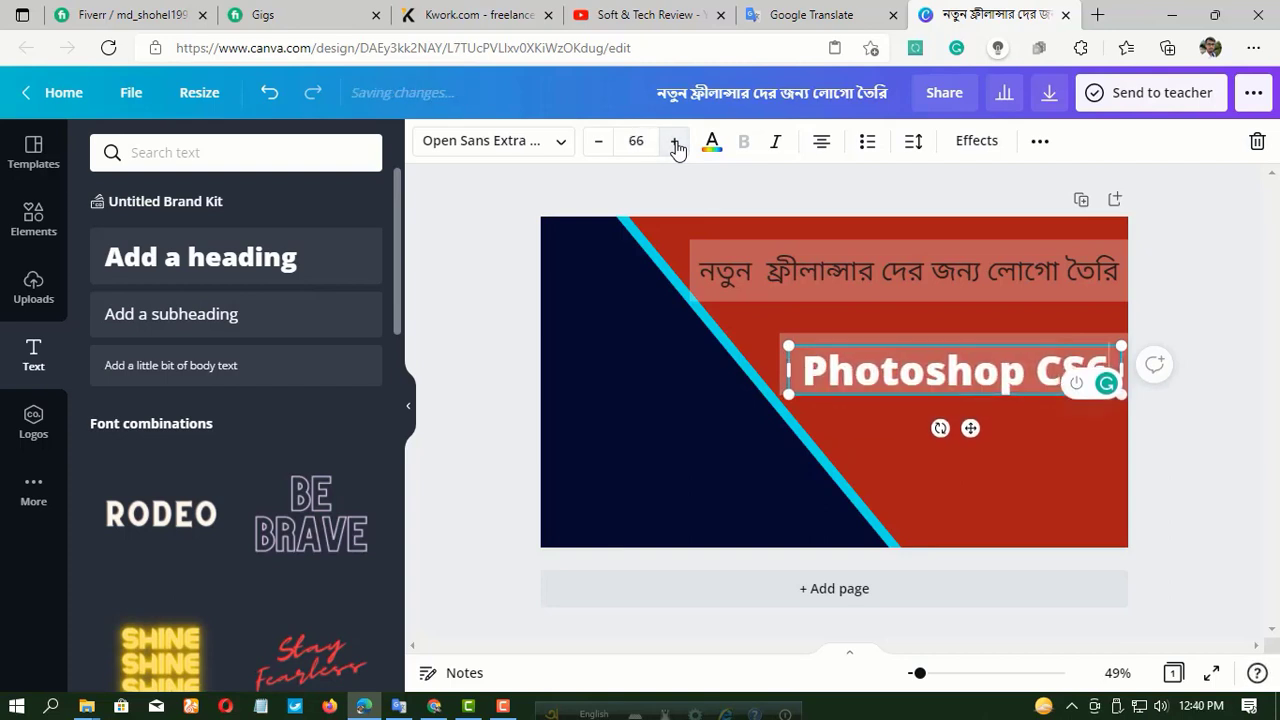
left_click(675, 142)
left_click(675, 142)
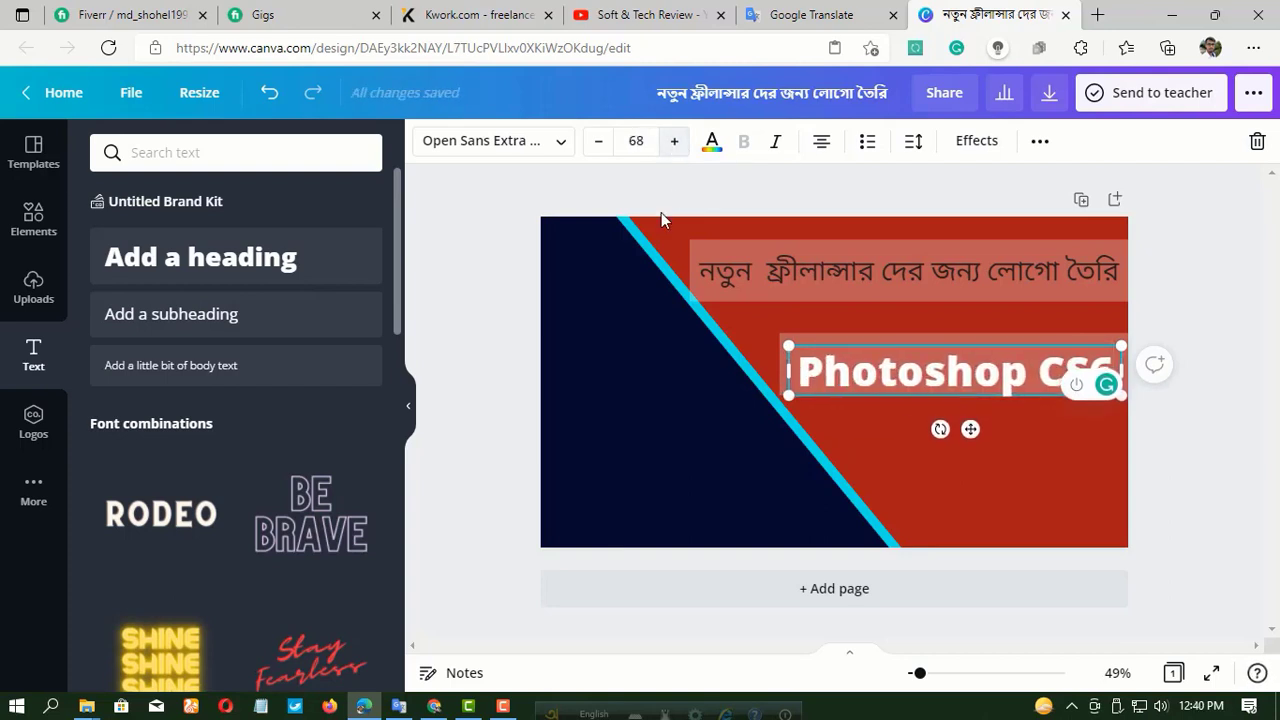
left_click(764, 314)
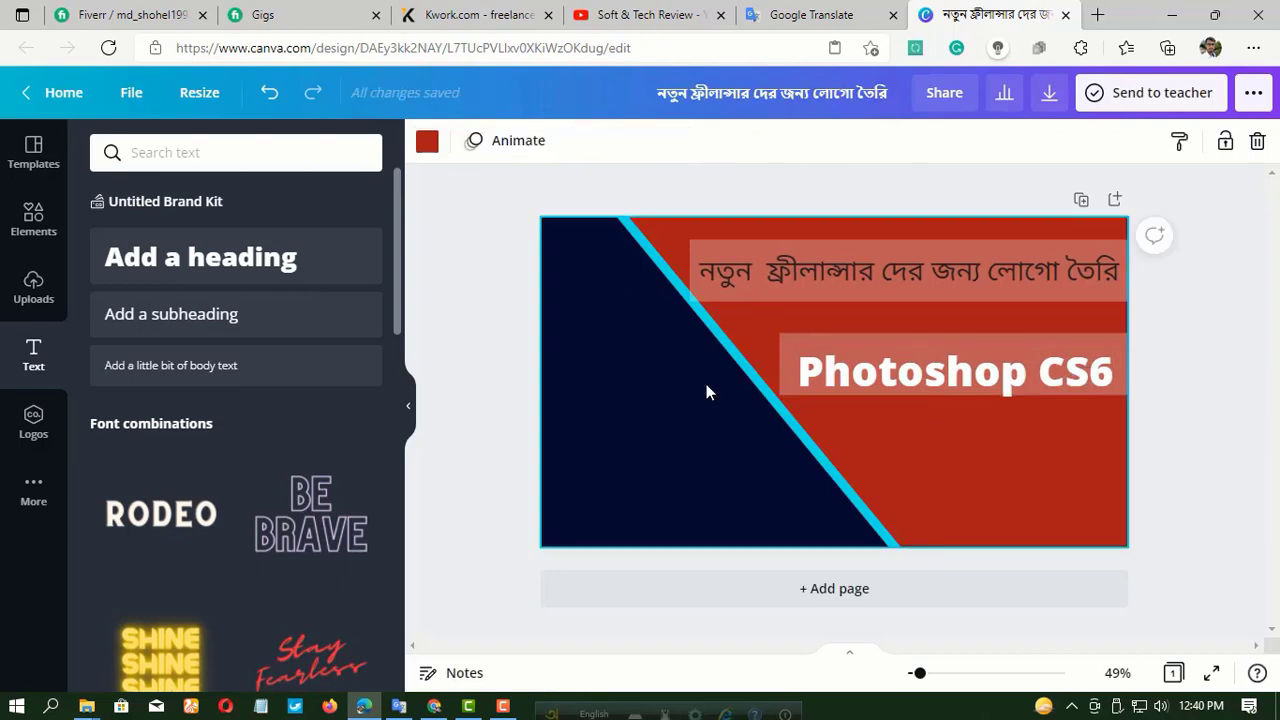
Copy the bar behind "Photoshop CS6", place the copy below it and narrow it to span from the cyan stripe to the page's right edge.
right_click(949, 452)
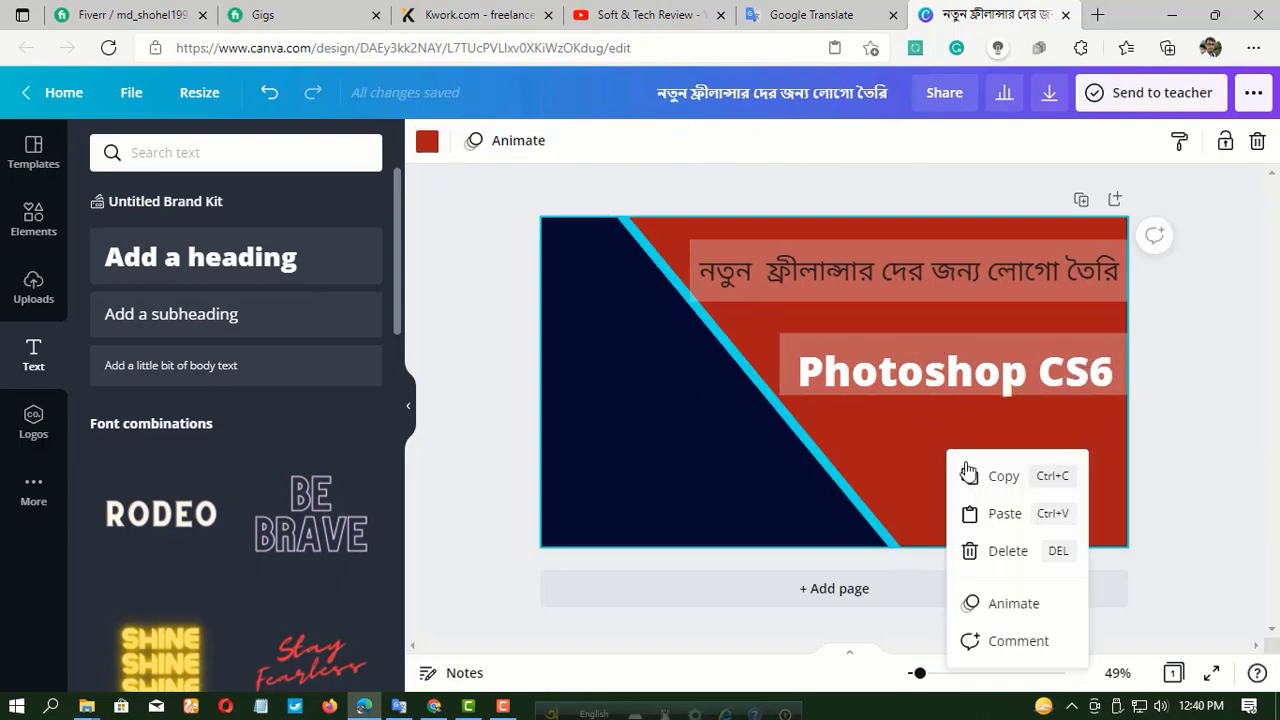
left_click(930, 341)
right_click(930, 341)
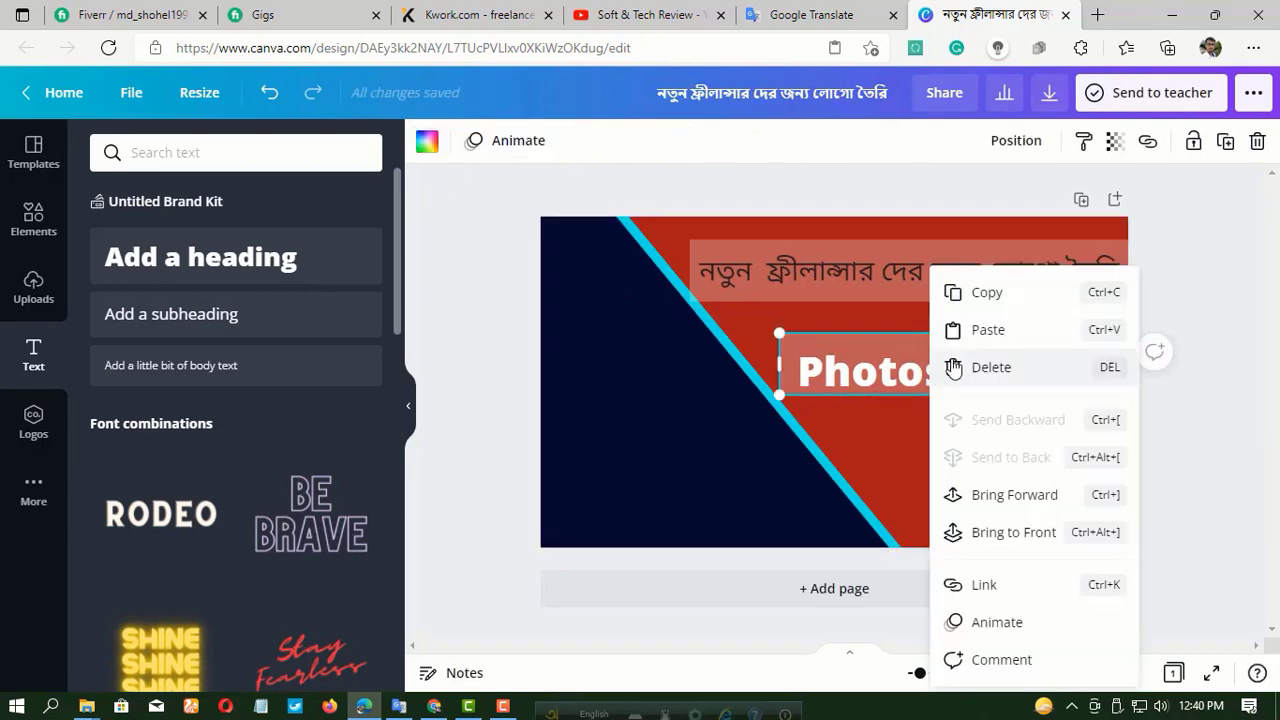
left_click(972, 310)
right_click(943, 466)
left_click(1000, 533)
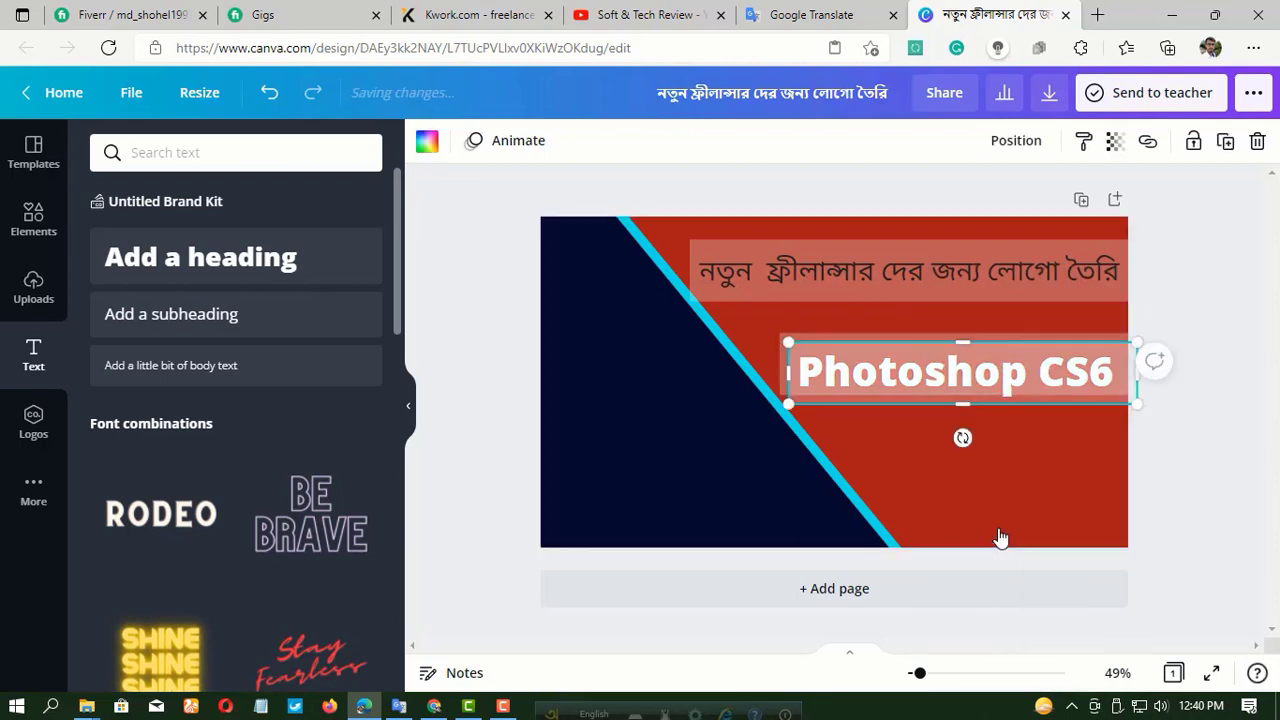
left_click_drag(975, 386, 983, 466)
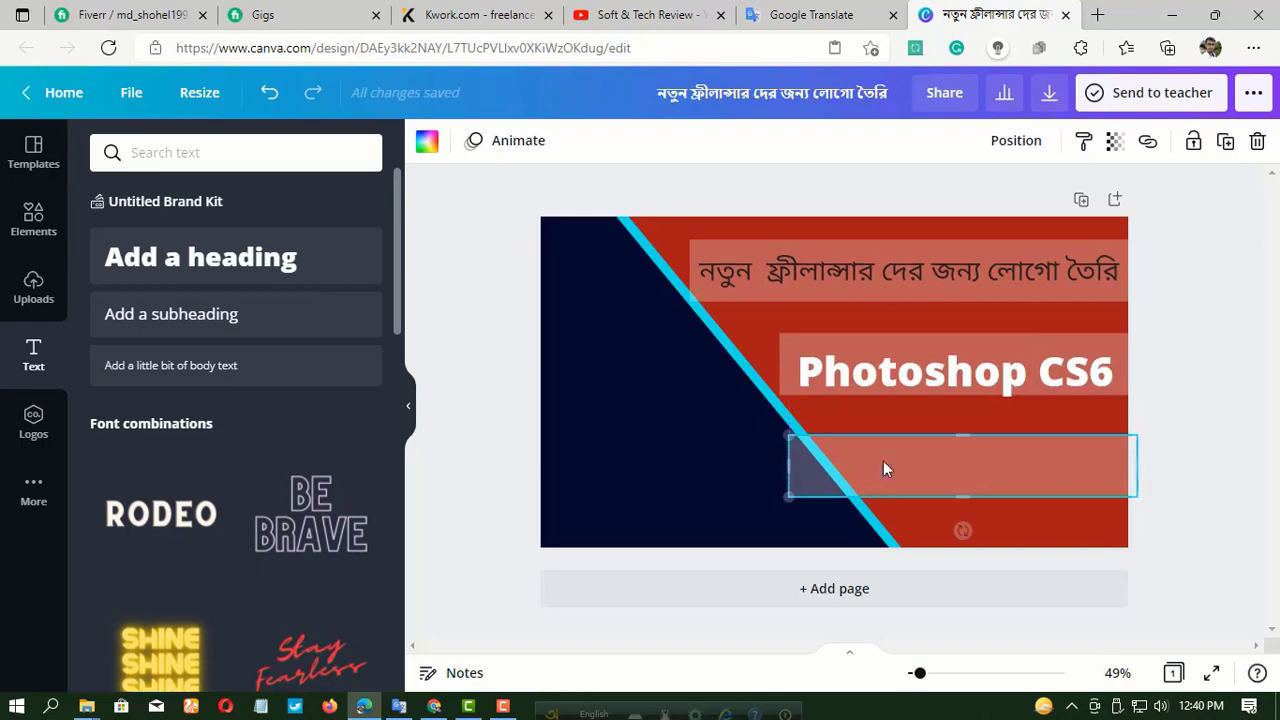
left_click_drag(790, 462, 865, 456)
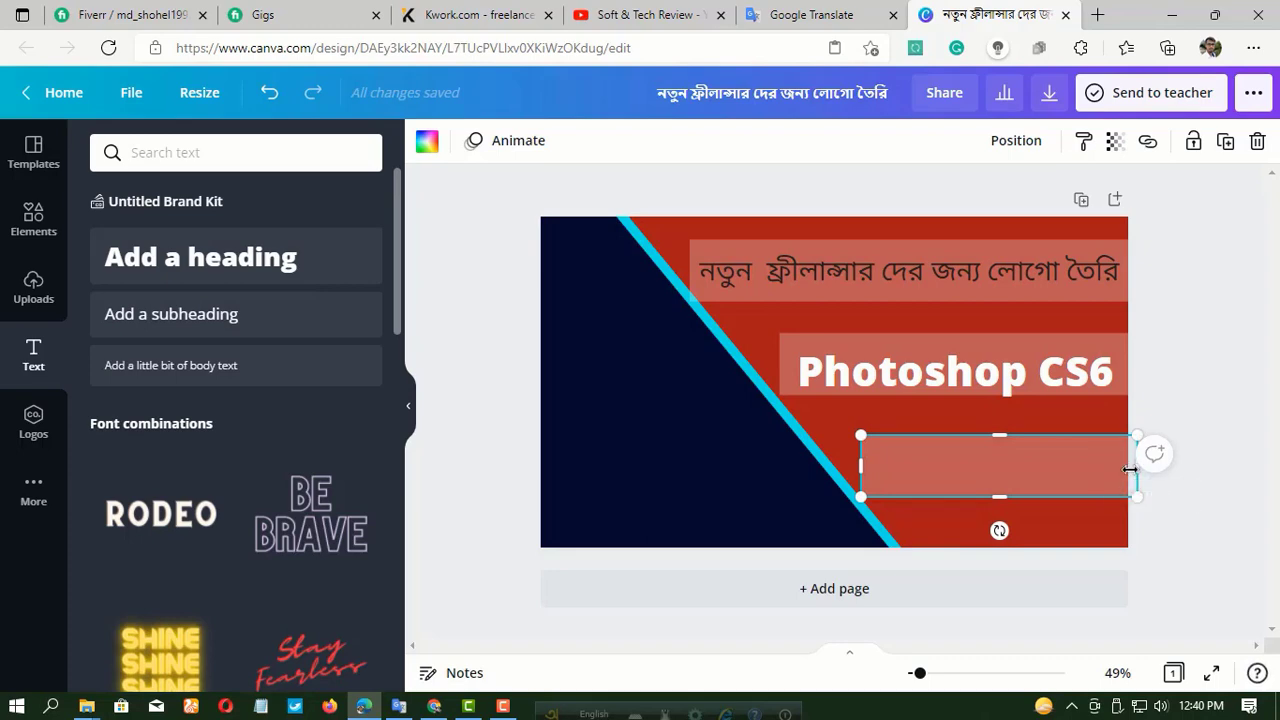
left_click_drag(1130, 469, 1128, 471)
Add a new heading and replace its placeholder with "Logo create" copied from the Google Translate page.
left_click(792, 26)
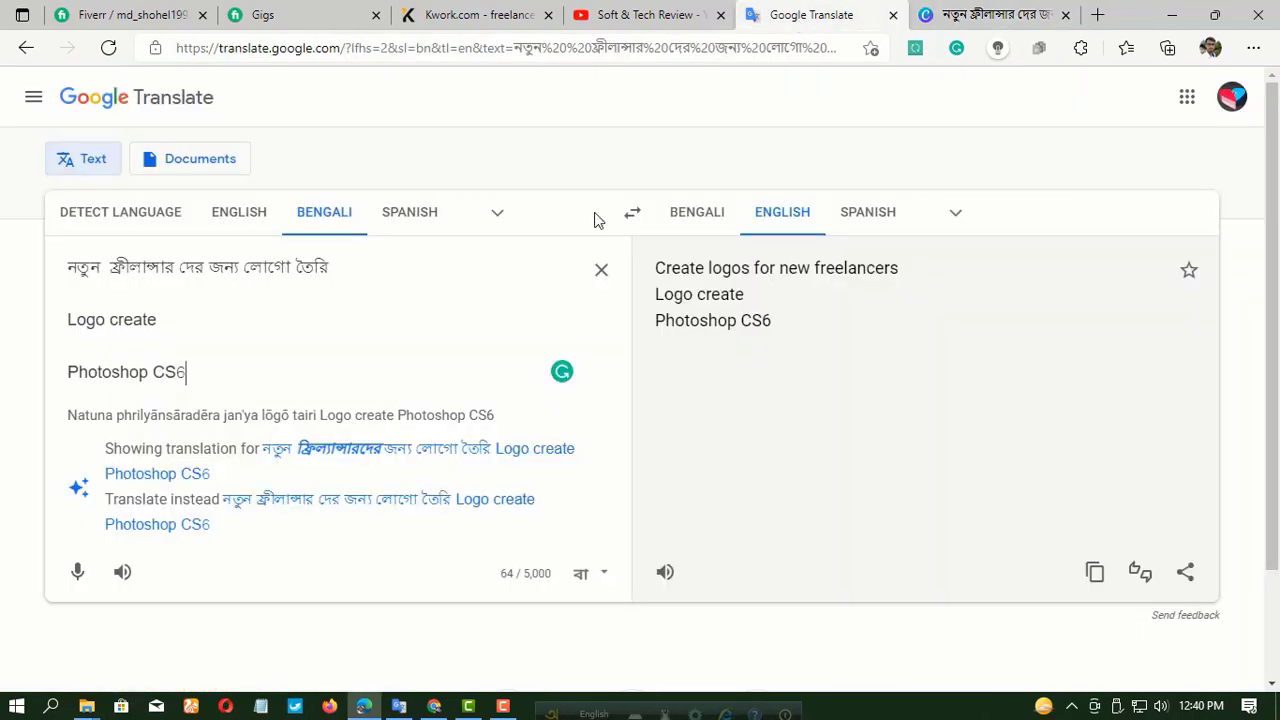
left_click_drag(158, 316, 69, 320)
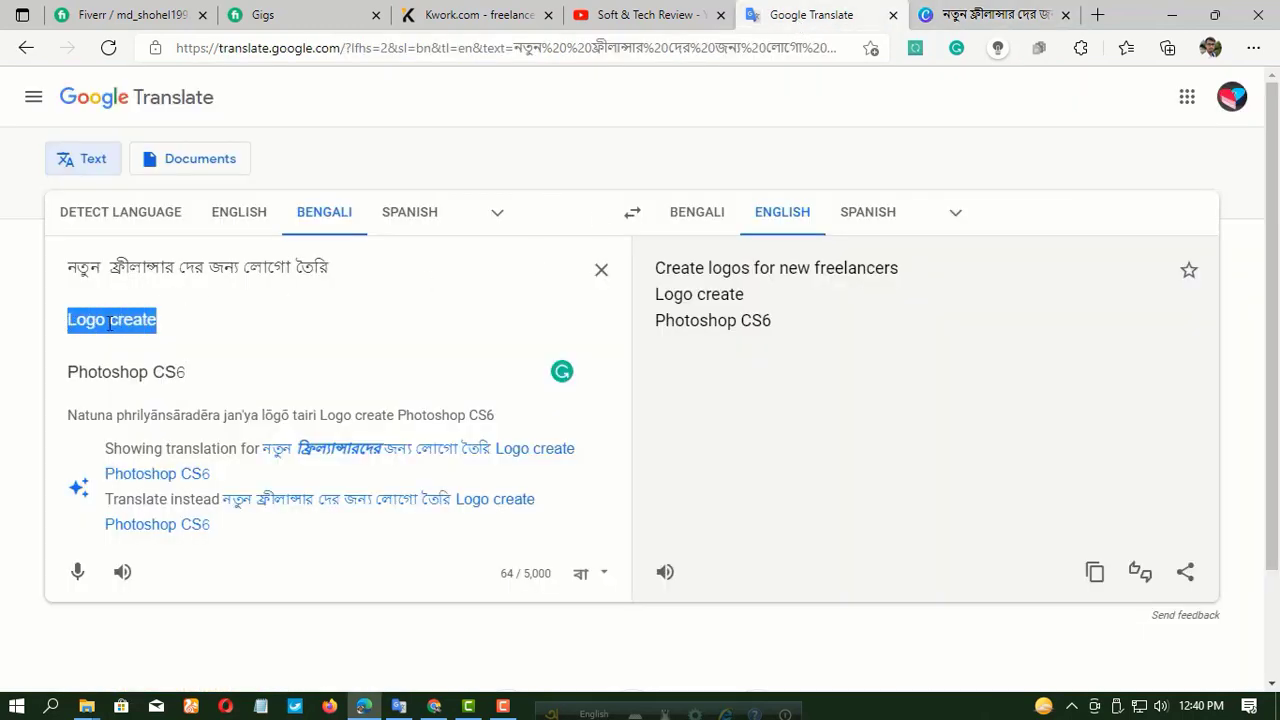
right_click(110, 322)
left_click(177, 197)
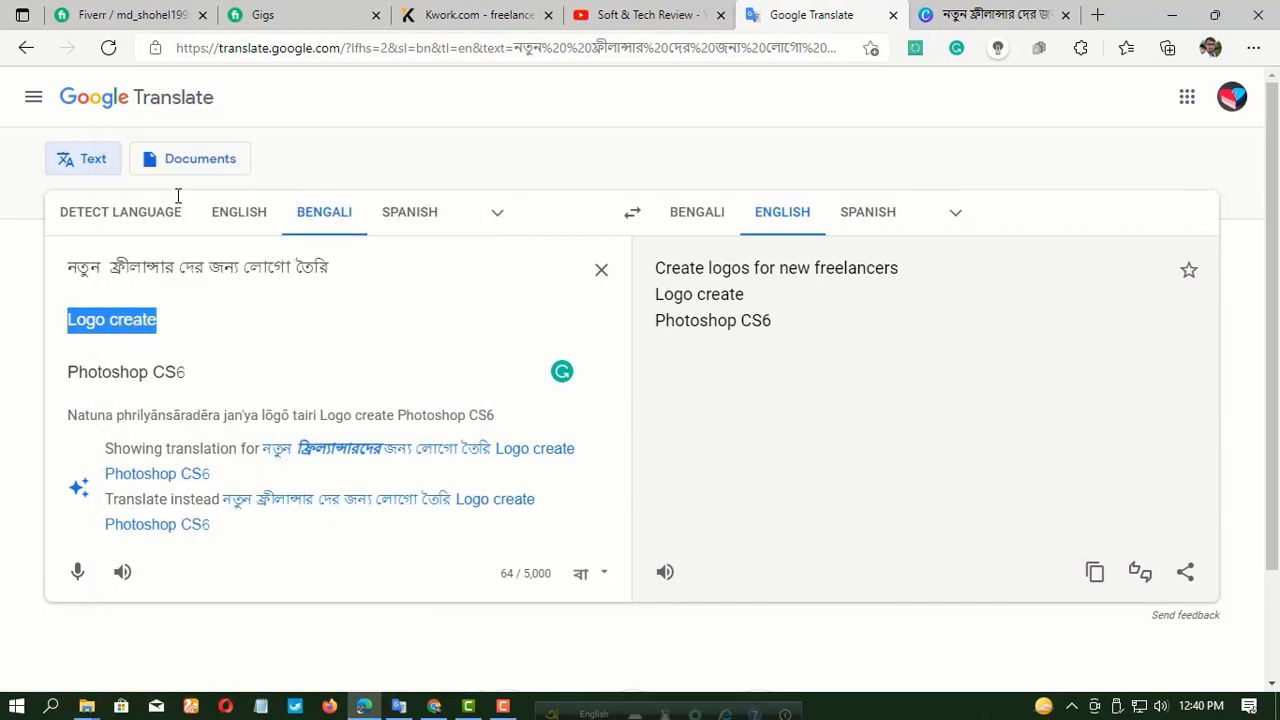
left_click(945, 16)
left_click(180, 263)
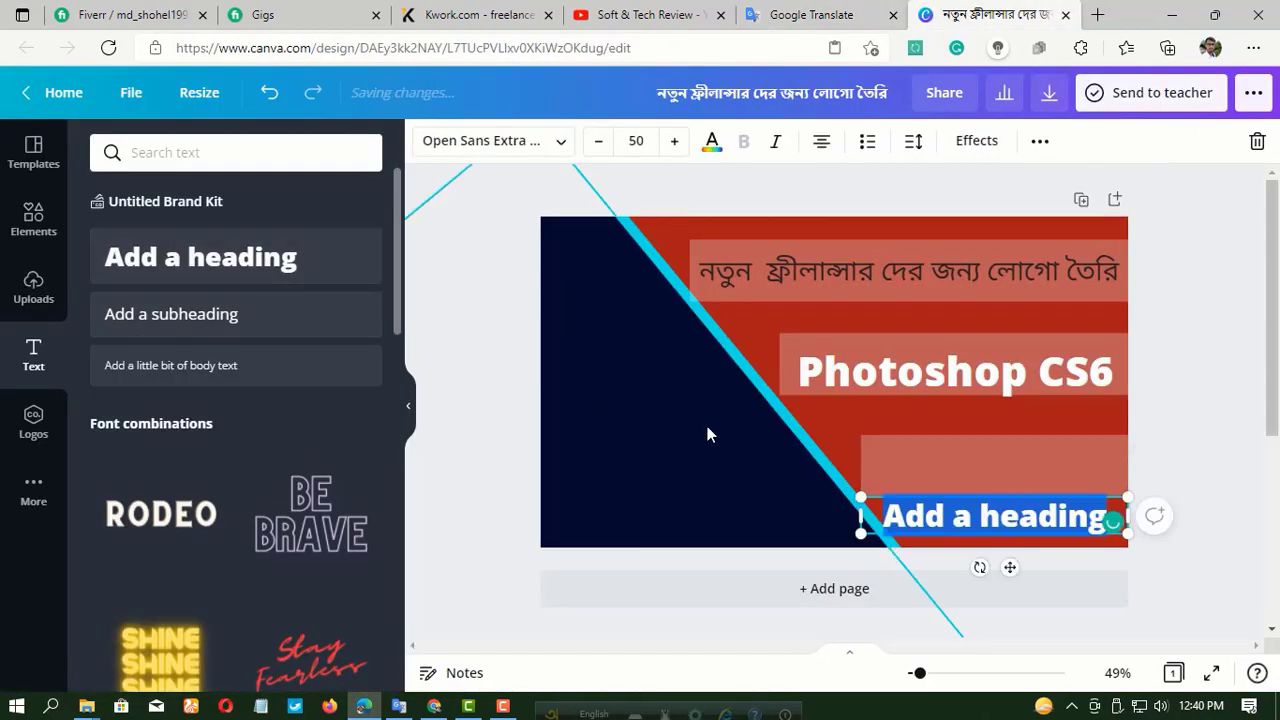
right_click(985, 516)
left_click(649, 227)
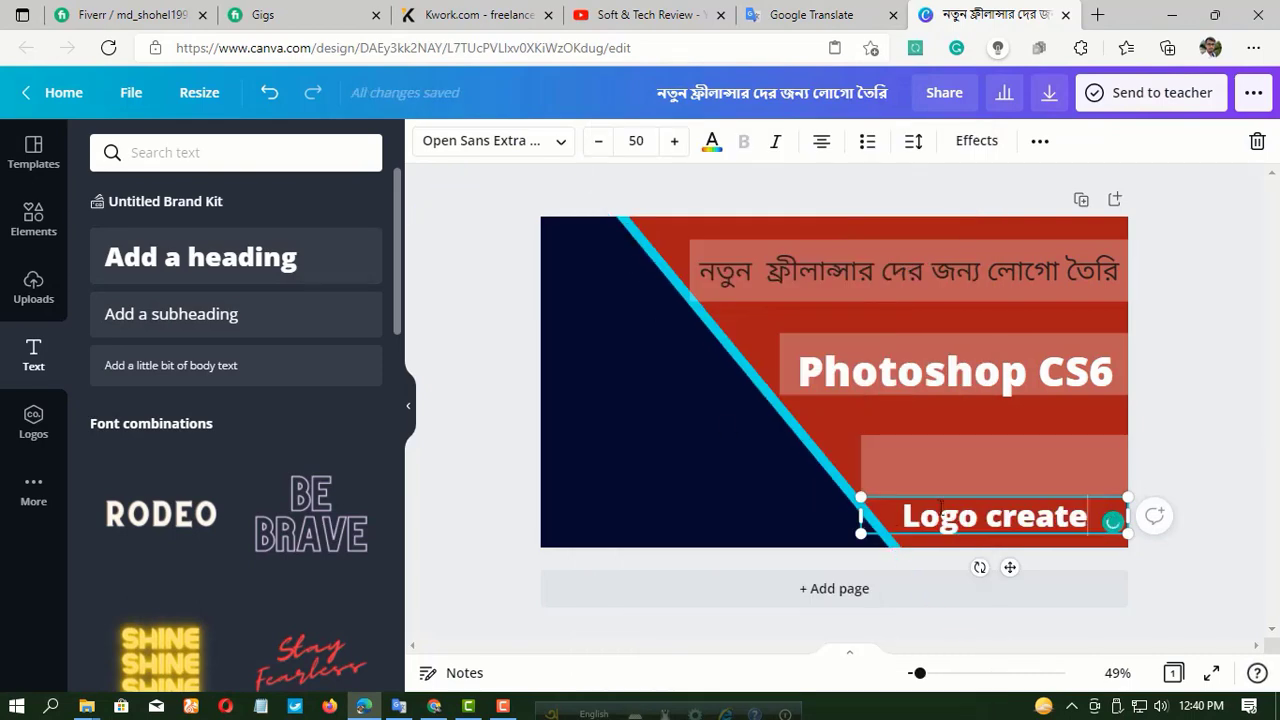
Move the "Logo create" heading onto the lowest bar and narrow its text box to fit inside the bar.
left_click_drag(1011, 567, 1003, 517)
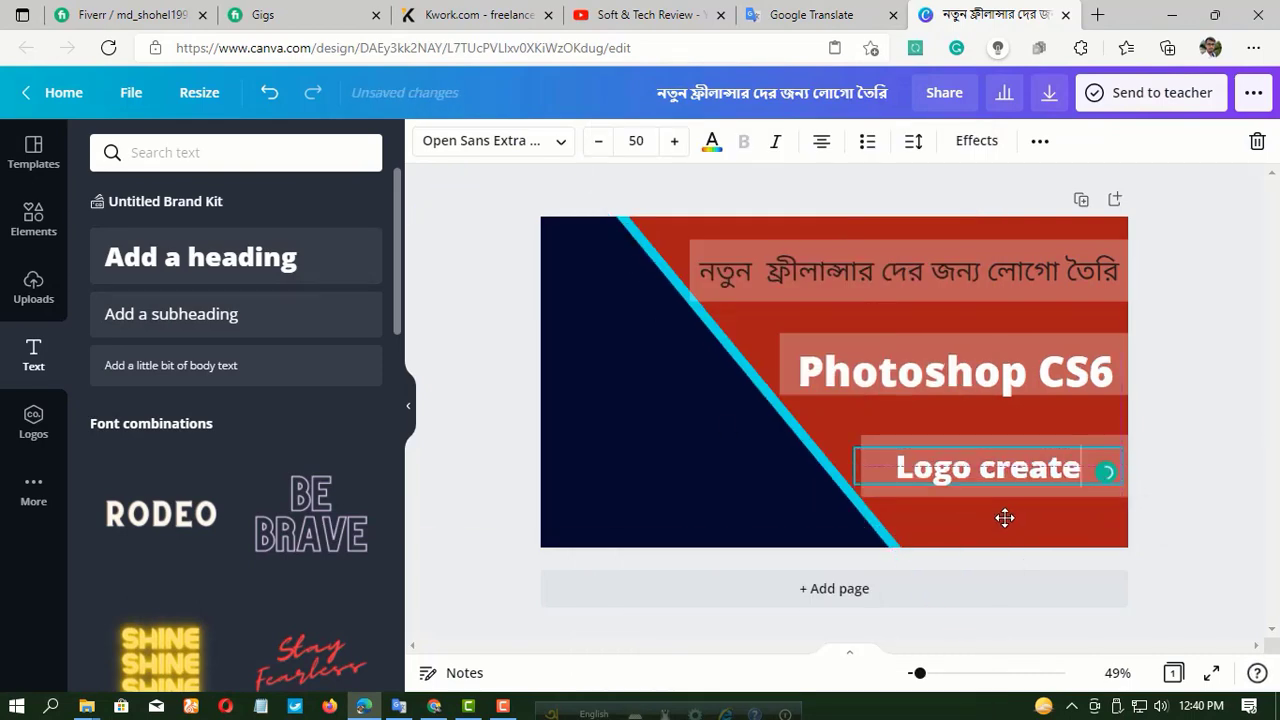
mouse_move(857, 466)
left_mouse_down()
mouse_move(874, 468)
mouse_move(873, 482)
left_mouse_up()
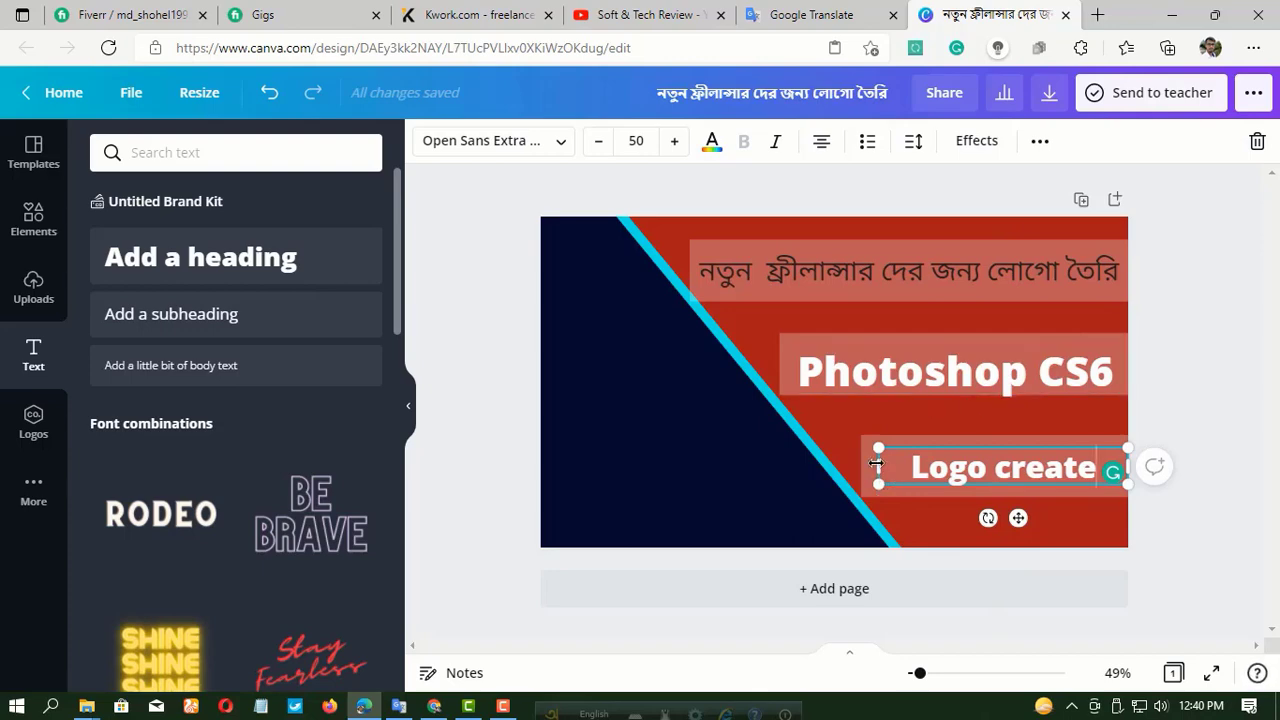
right_click(874, 466)
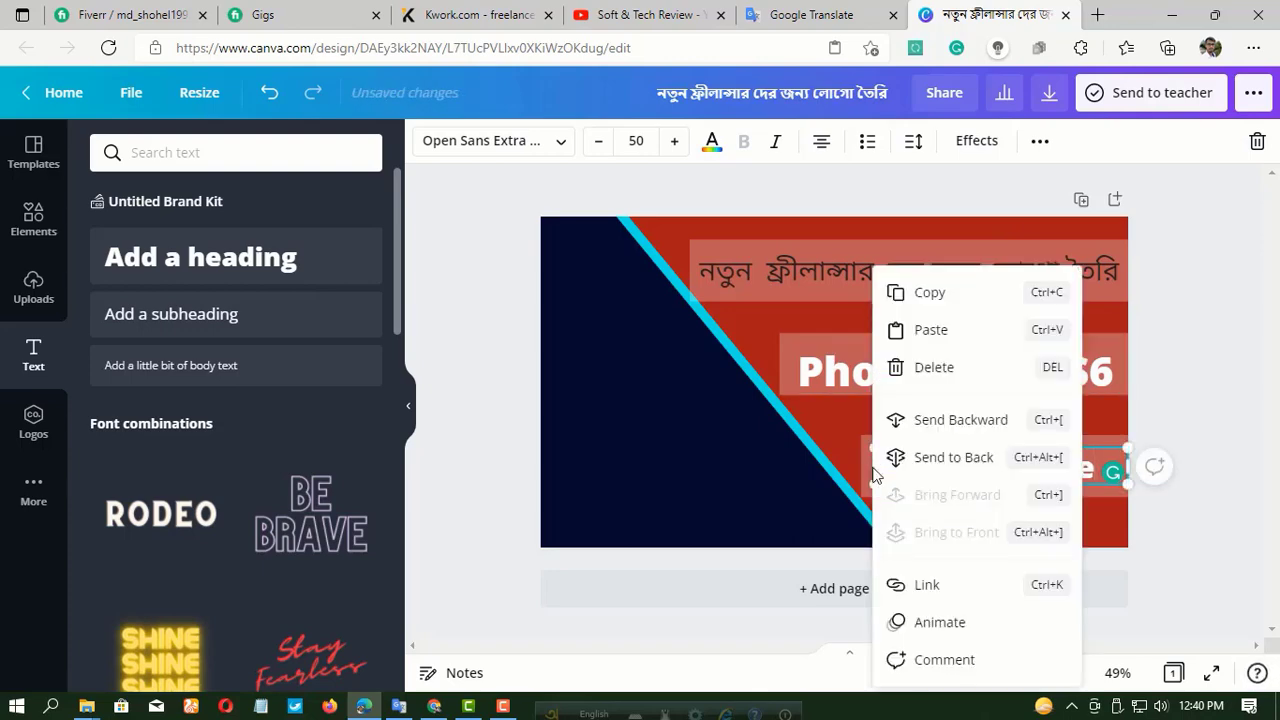
left_click(466, 213)
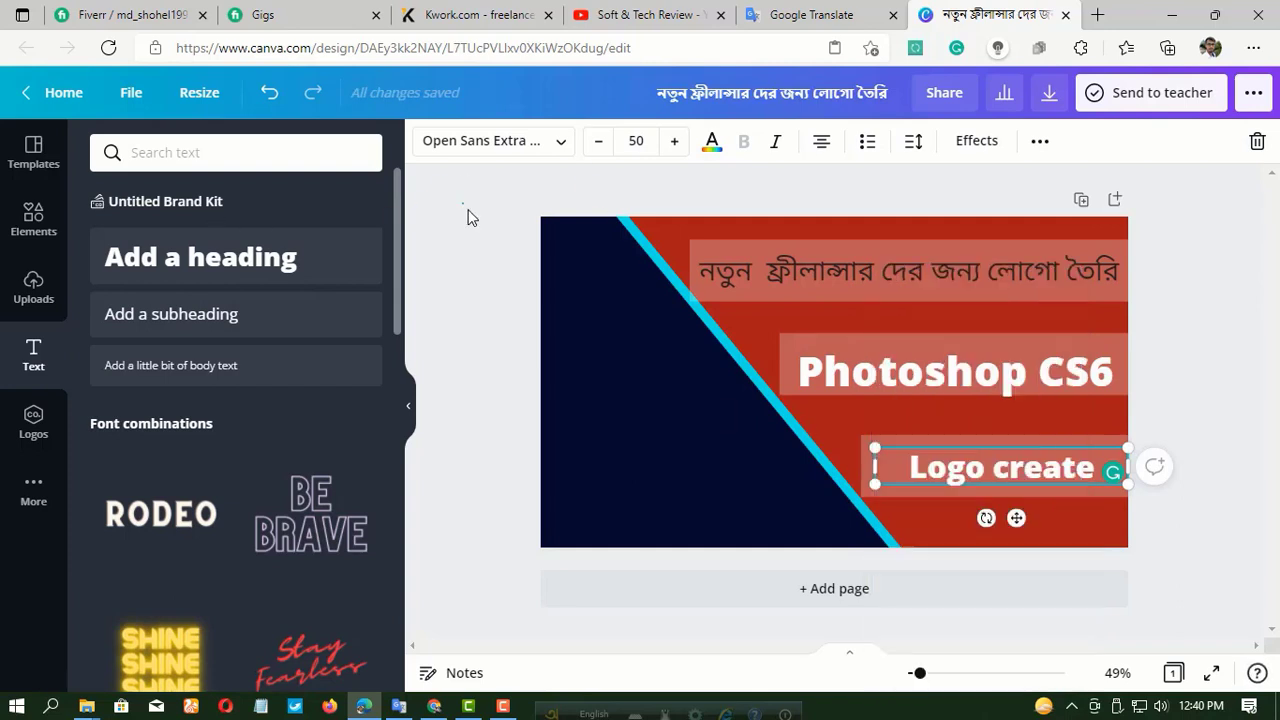
Increase the "Logo create" heading's font size to 62.
left_click(993, 463)
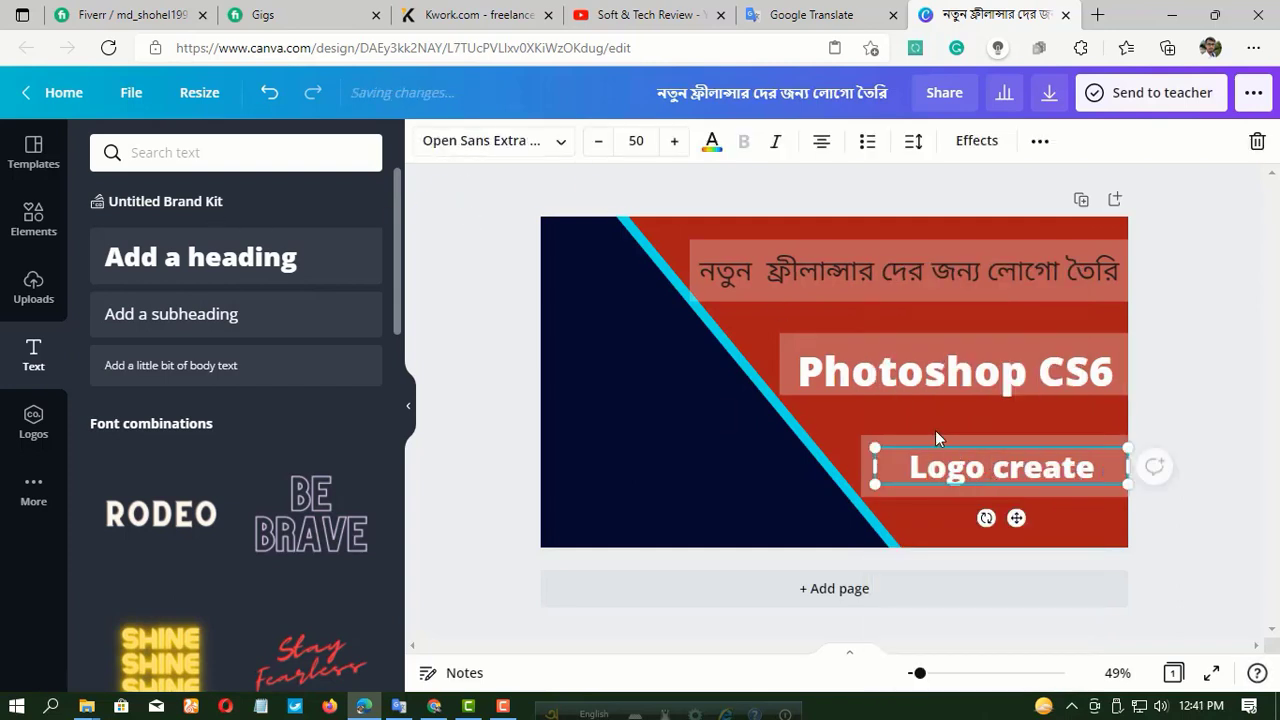
left_click(675, 142)
left_click(675, 142)
left_click(675, 142)
left_click(676, 145)
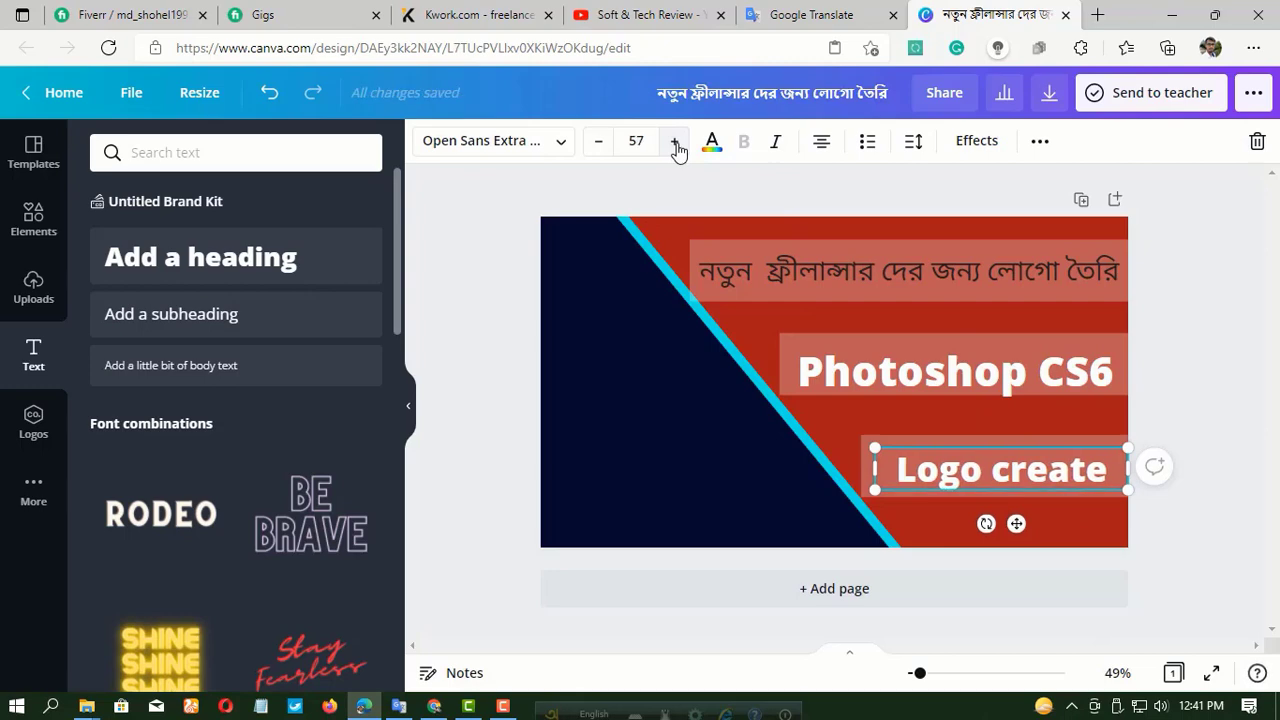
left_click(676, 145)
left_click(676, 145)
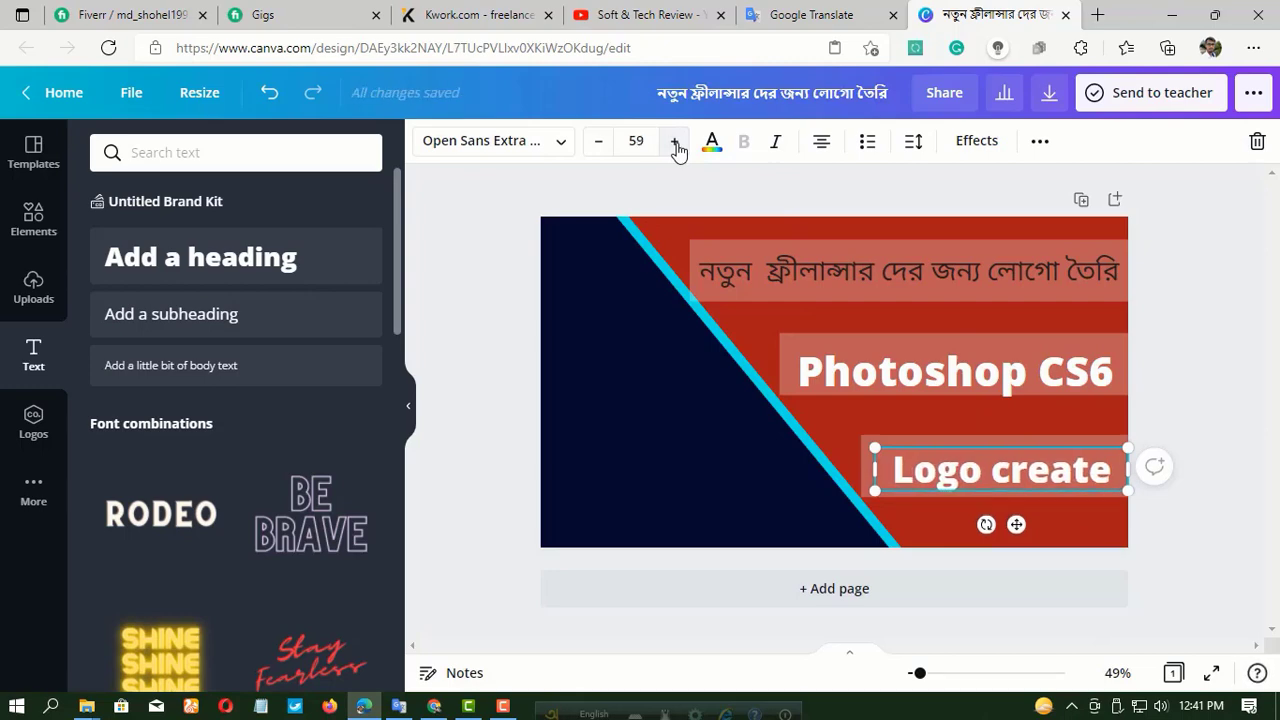
left_click(676, 145)
left_click(676, 145)
left_click(676, 145)
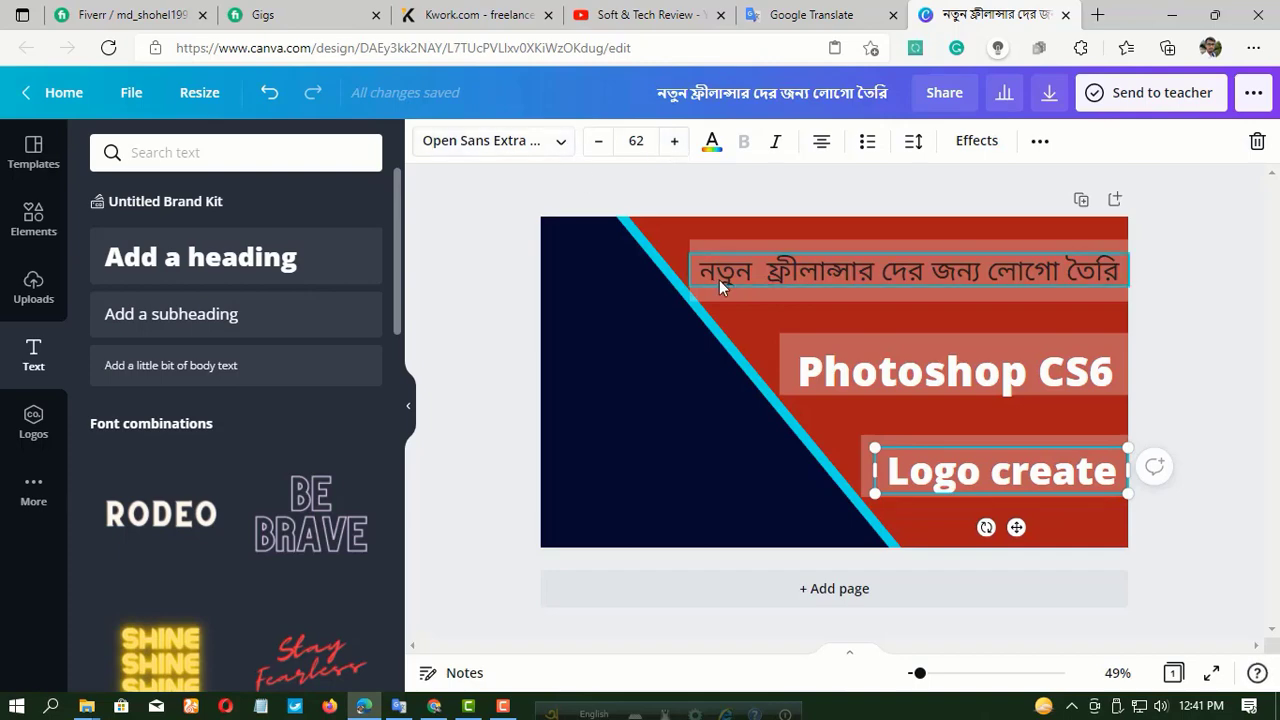
Delete the "Logo create" heading and undo the deletion.
key("Delete")
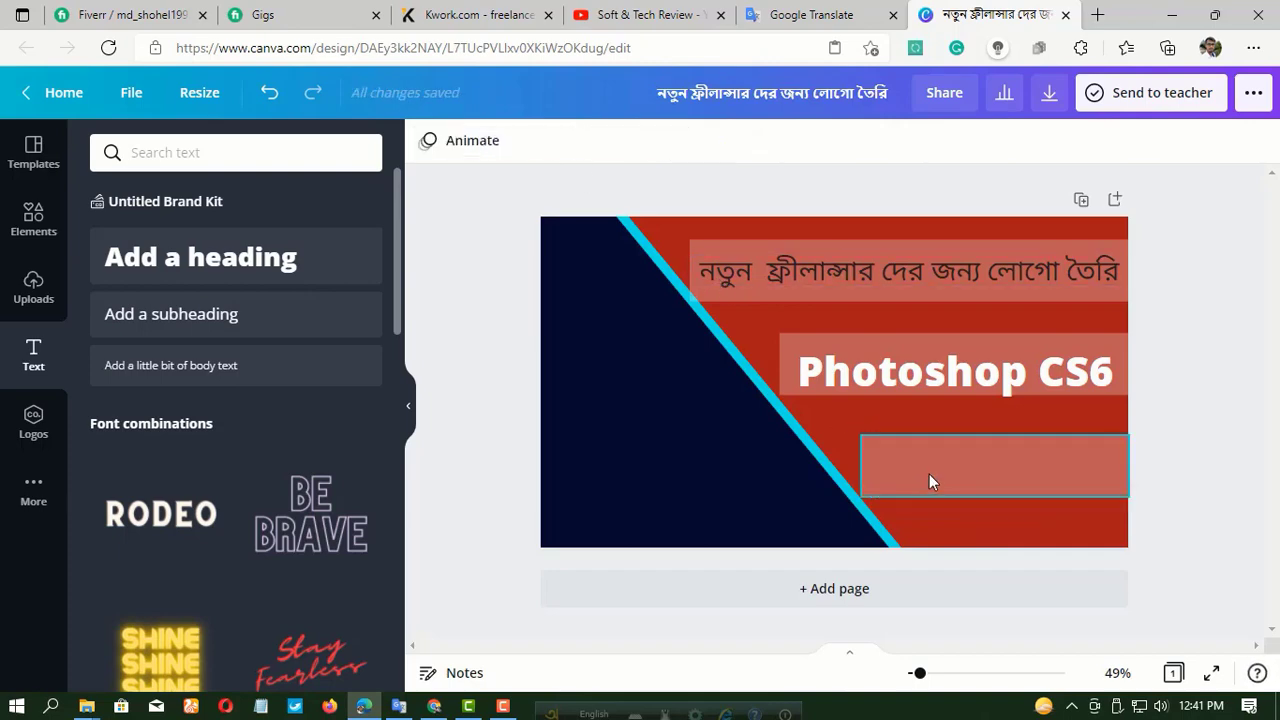
left_click(271, 95)
Set the "Logo create" heading's font size to 63 and centre the text on its bar.
left_click(981, 471)
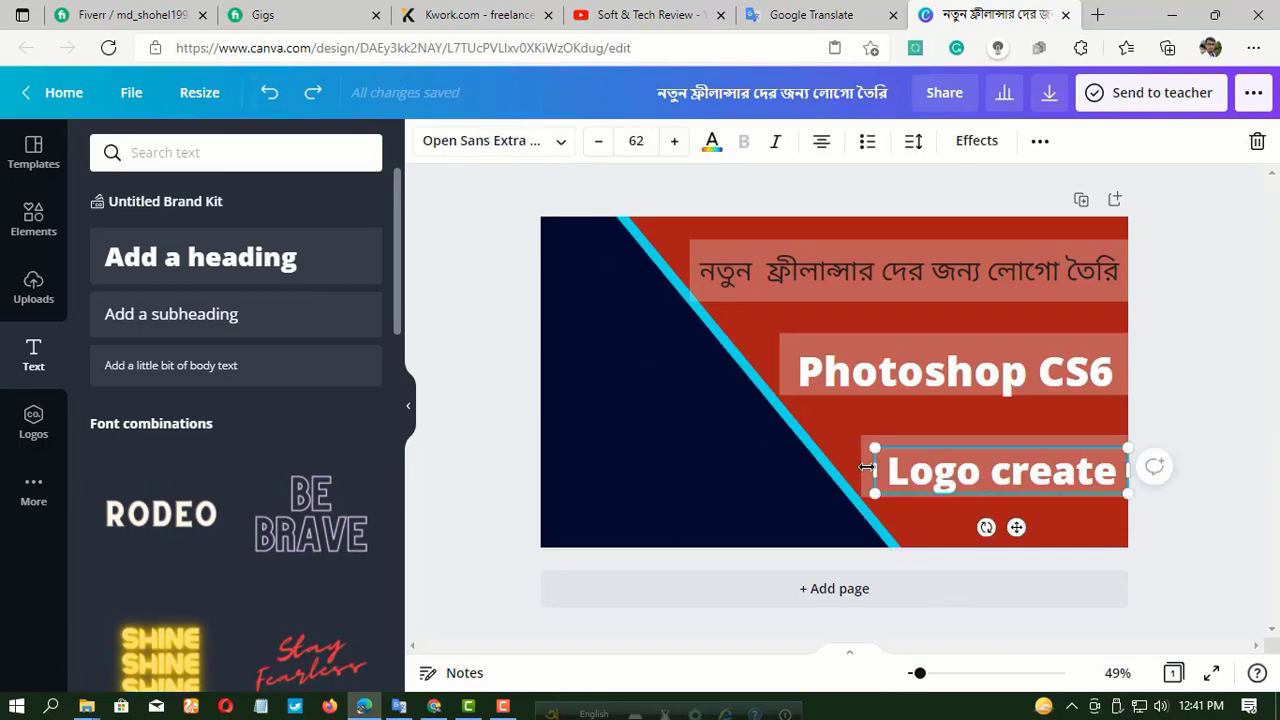
left_click(674, 141)
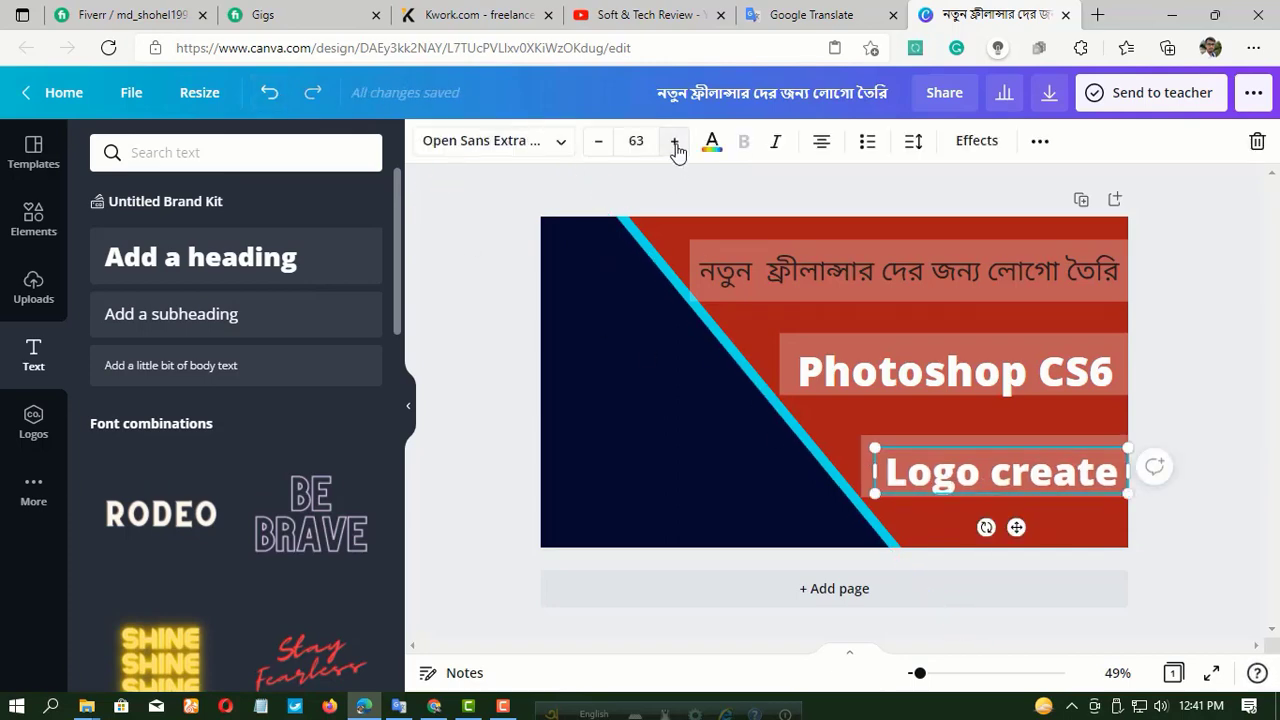
left_click_drag(1015, 527, 1010, 524)
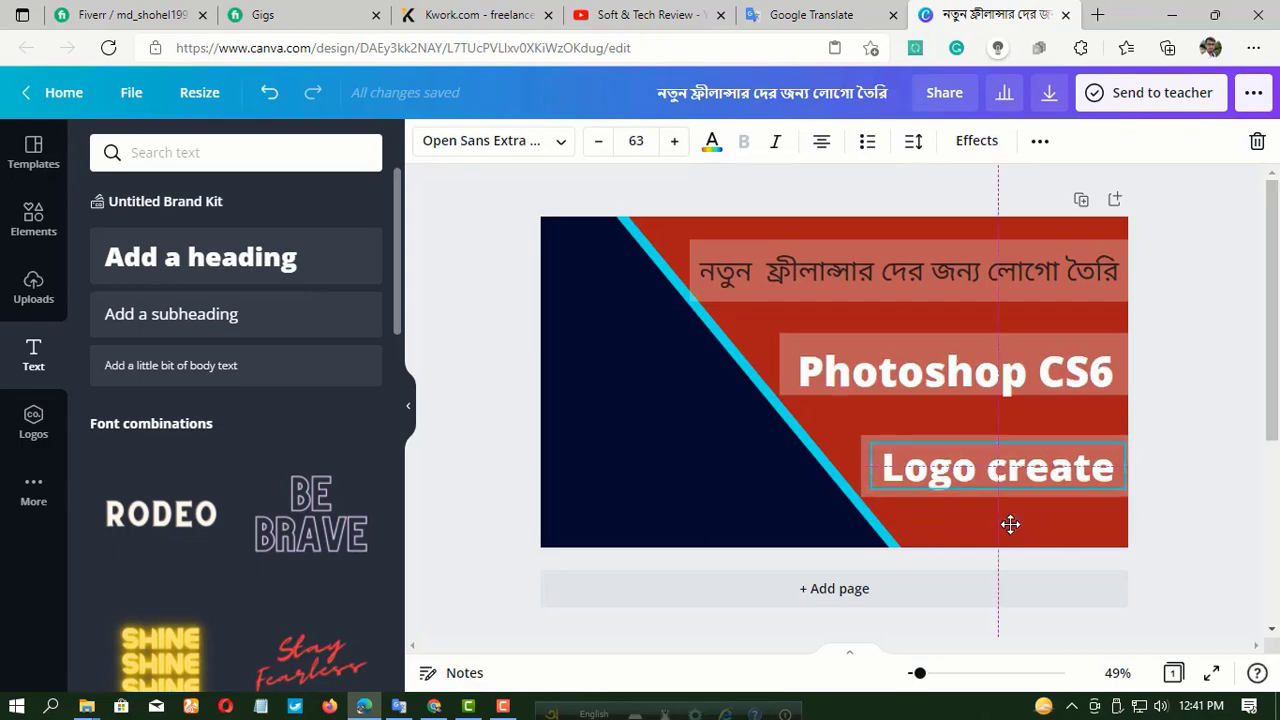
Recolour the "Logo create" heading, trying yellow and settling on the dark navy from the document colours.
left_click(711, 141)
scroll(271, 491, "down", 3)
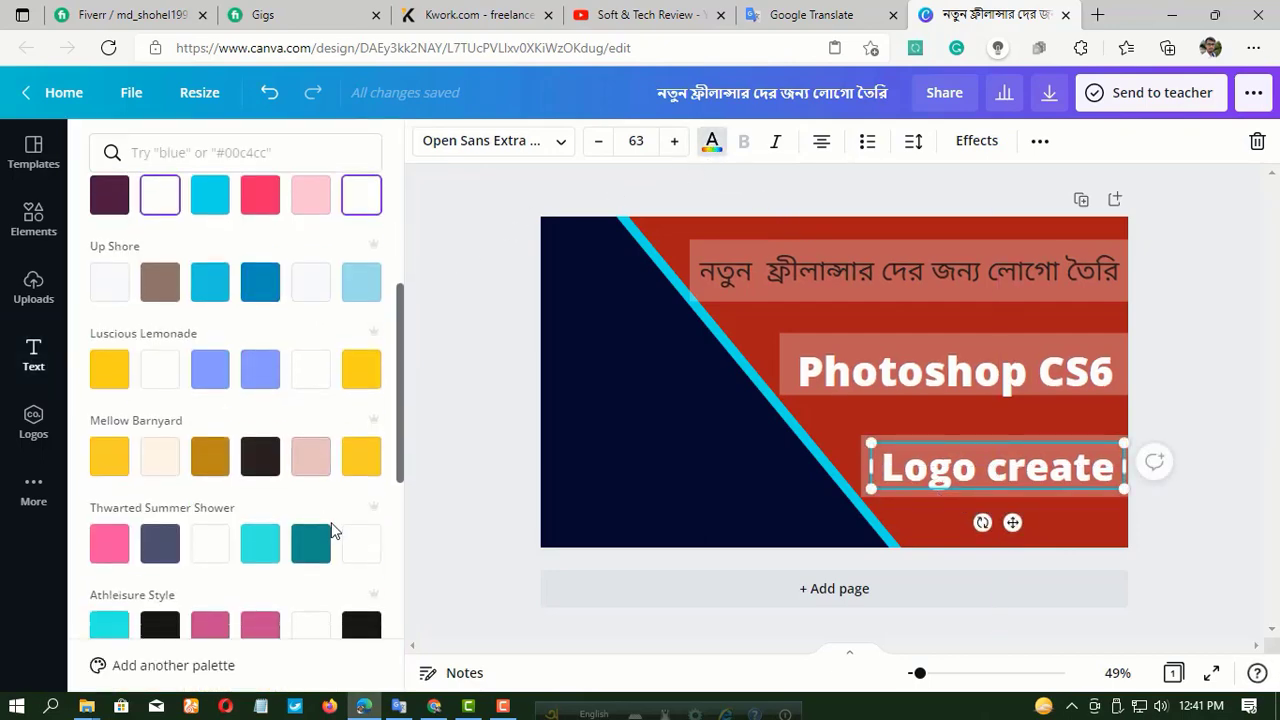
left_click(362, 370)
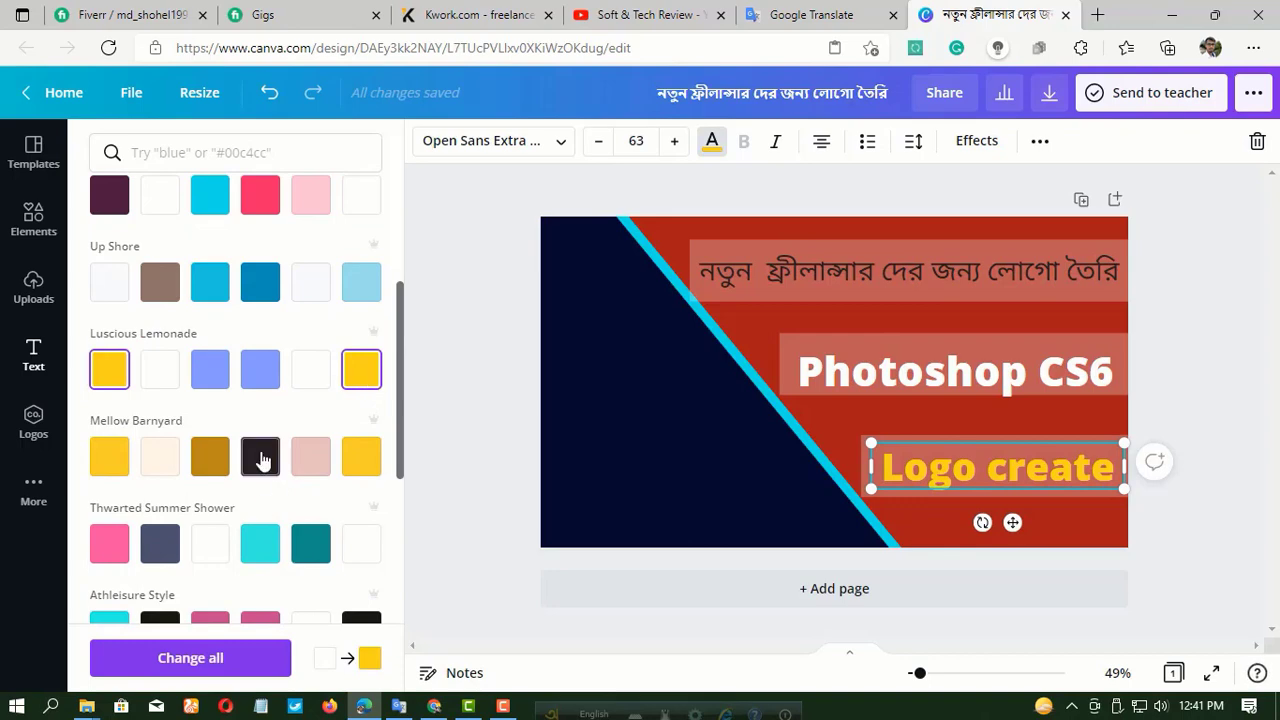
scroll(260, 458, "up", 3)
left_click(160, 238)
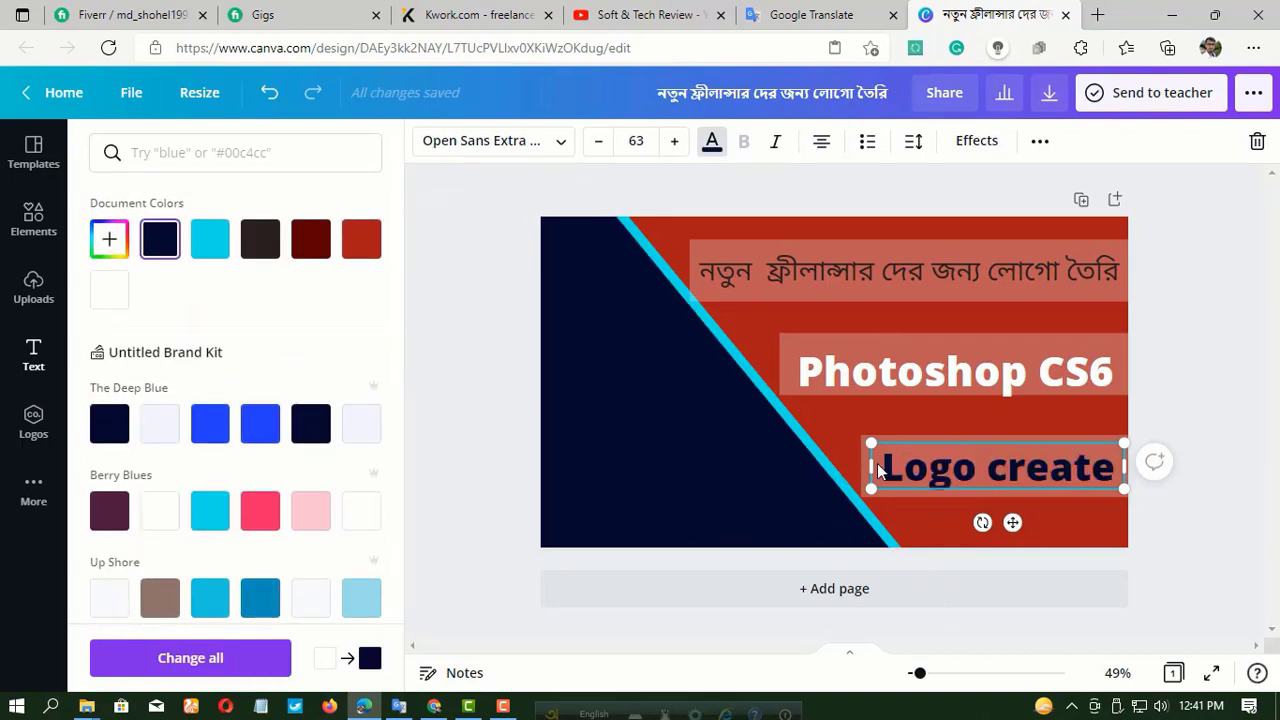
Delete the three semi-transparent bars behind the "Logo create", "Photoshop CS6" and Bengali headings.
left_click(921, 436)
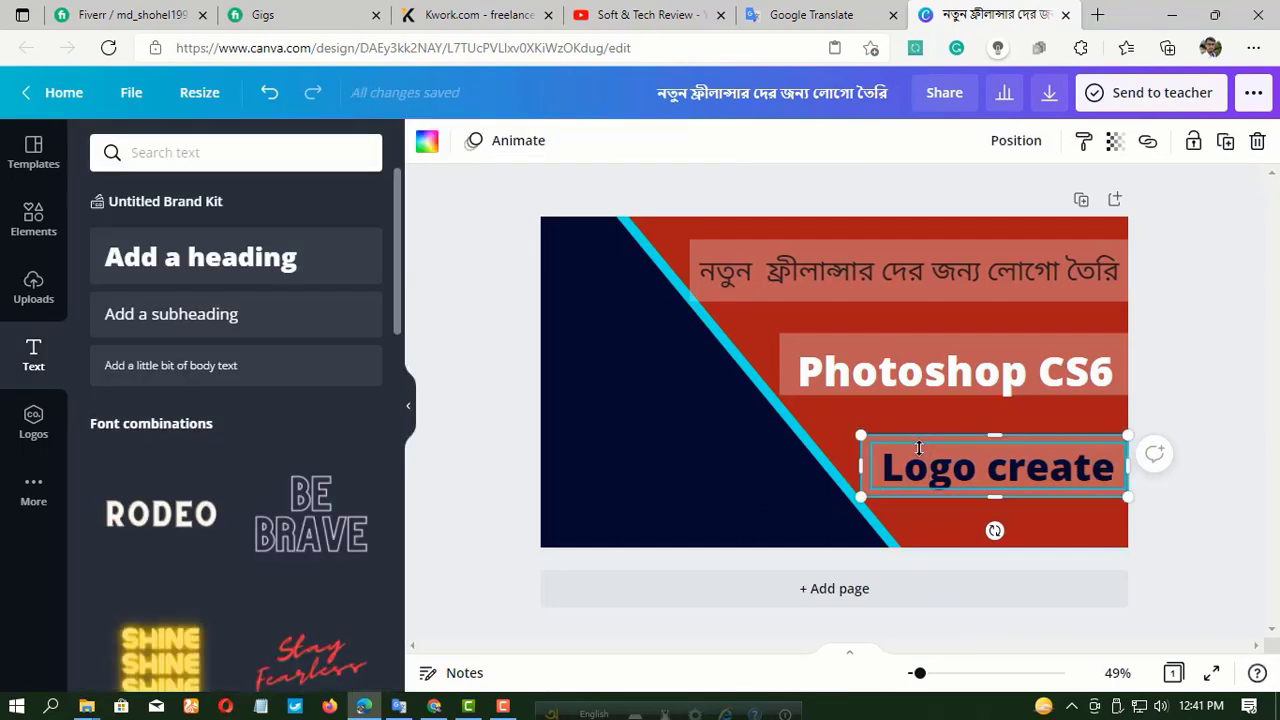
key("Escape")
left_click(925, 340)
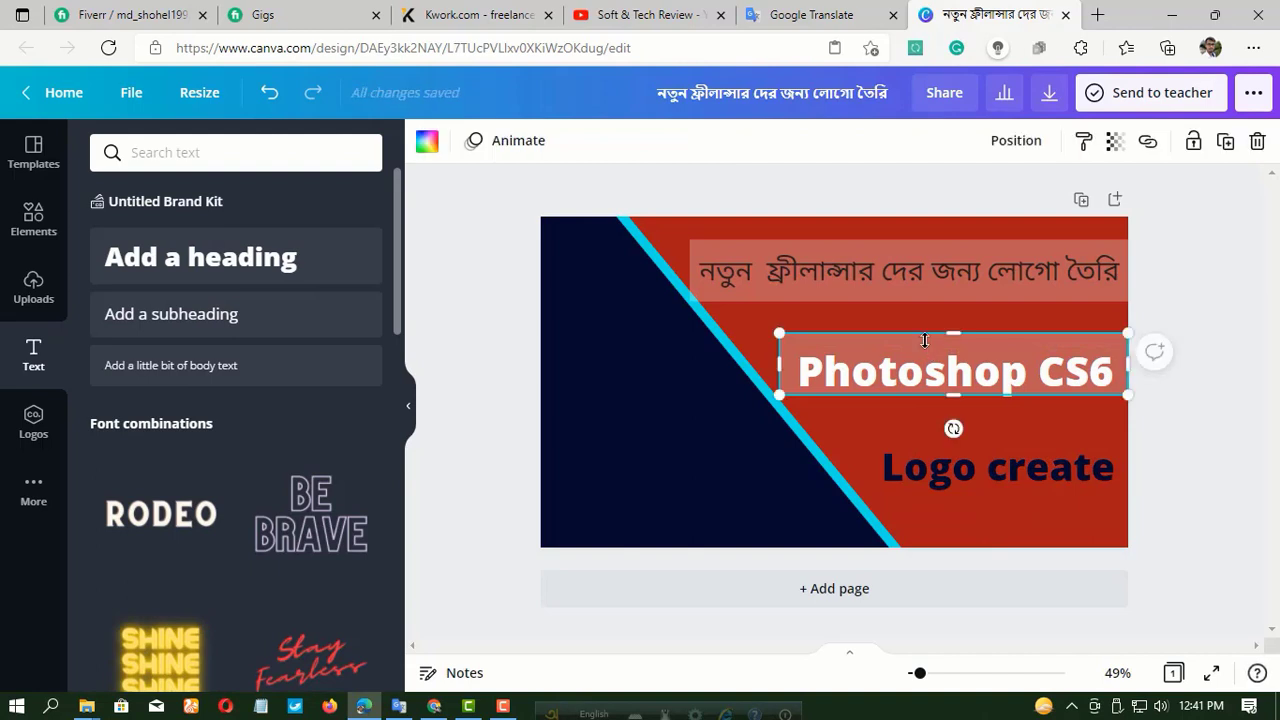
key("Escape")
left_click(904, 274)
key("Escape")
Change the Bengali heading's text colour to the yellow of the Luscious Lemonade palette.
left_click(899, 279)
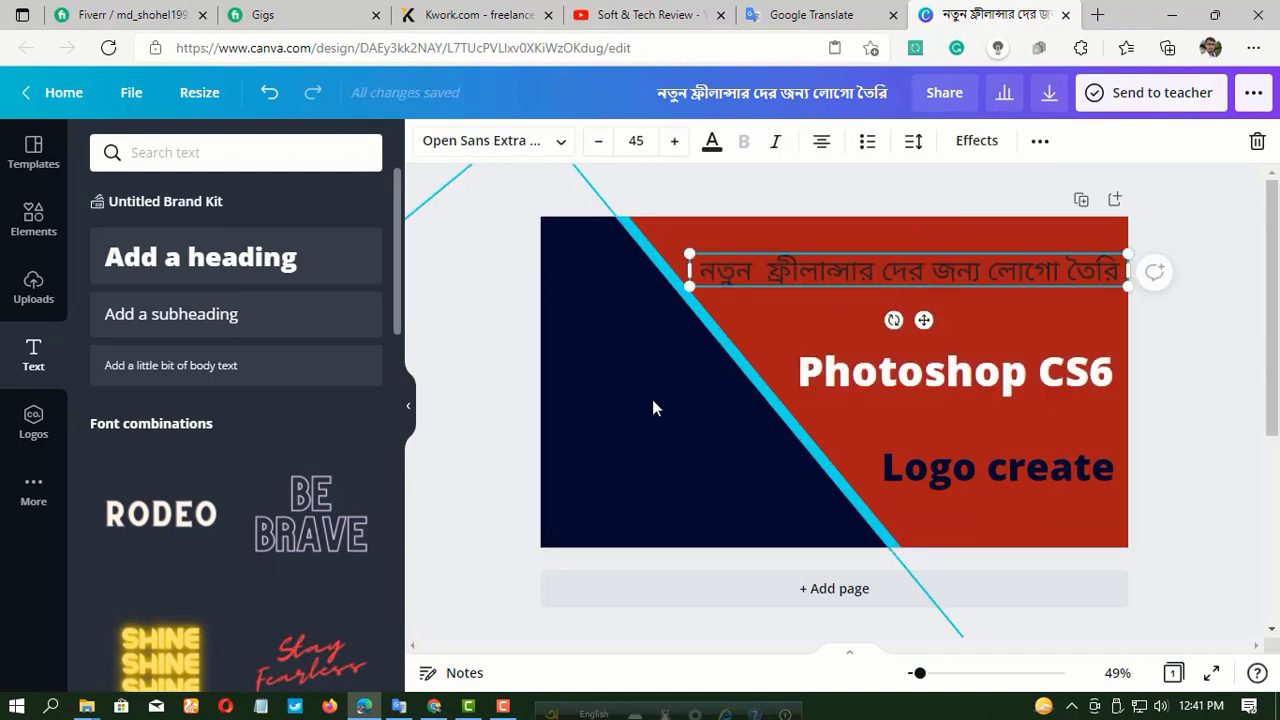
left_click(712, 141)
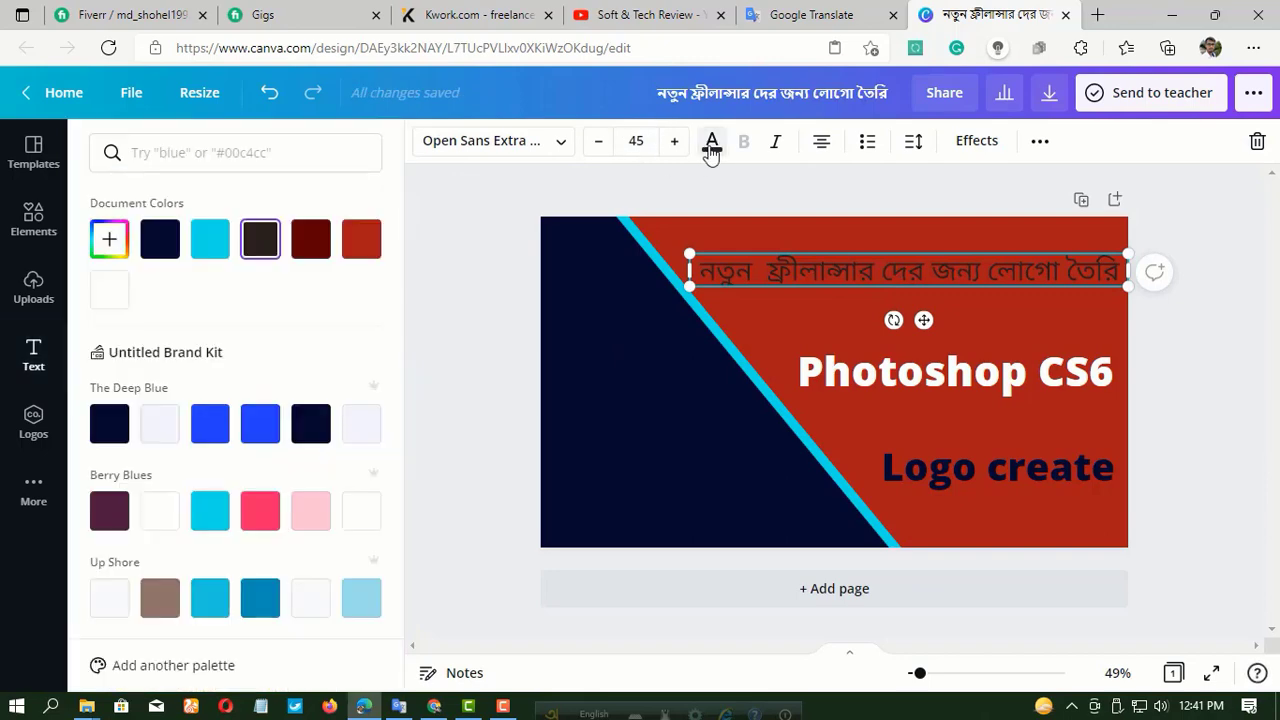
scroll(311, 430, "down", 3)
left_click(361, 370)
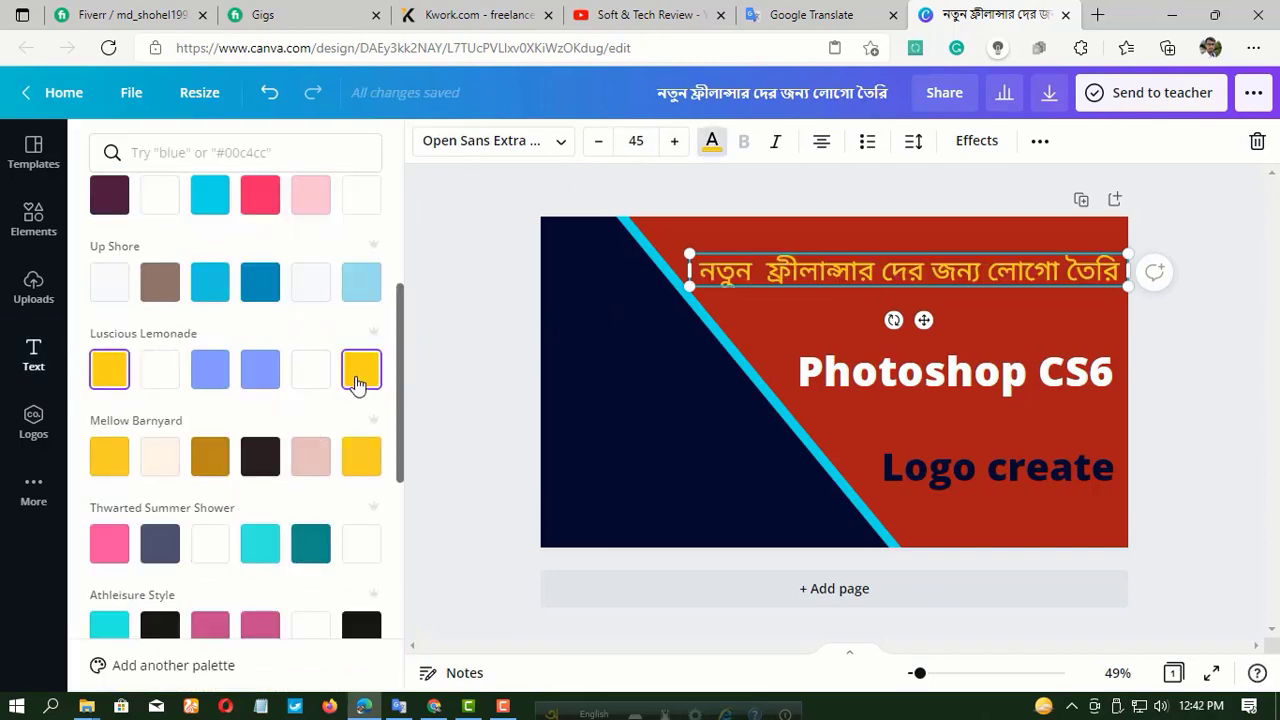
left_click(764, 232)
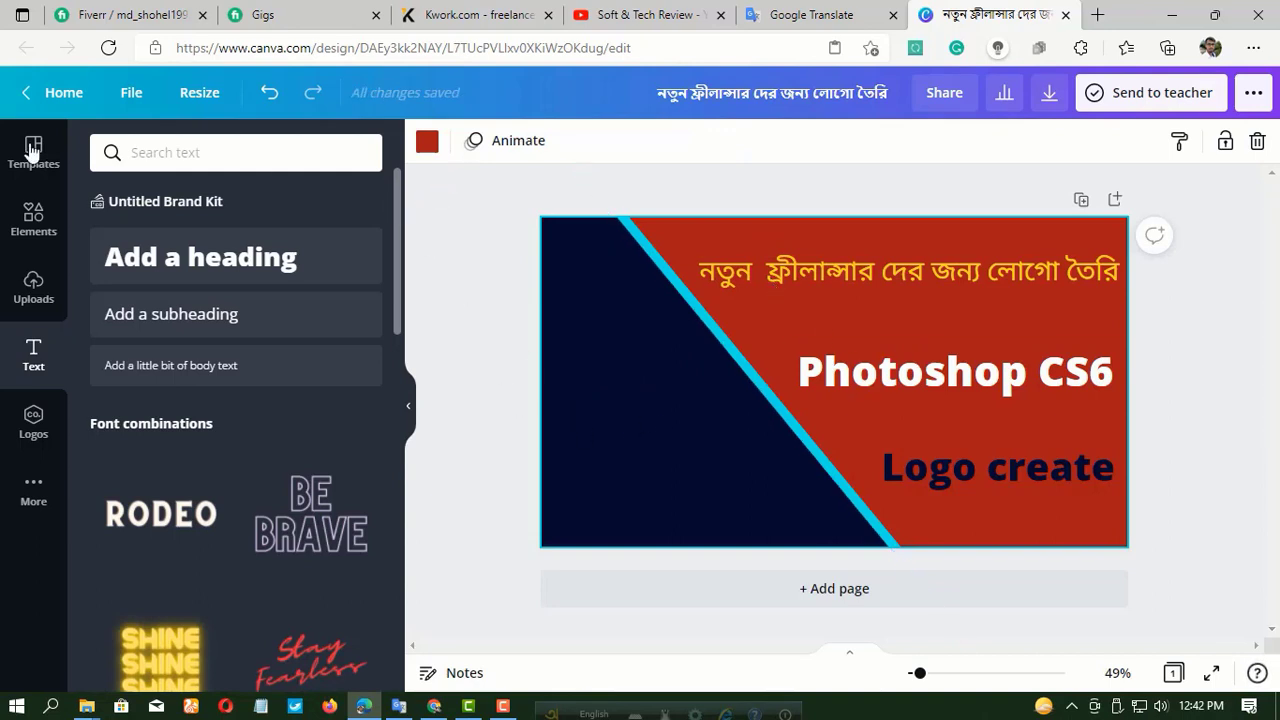
Insert the uploaded Photoshop "Ps" logo image into the design.
left_click(33, 283)
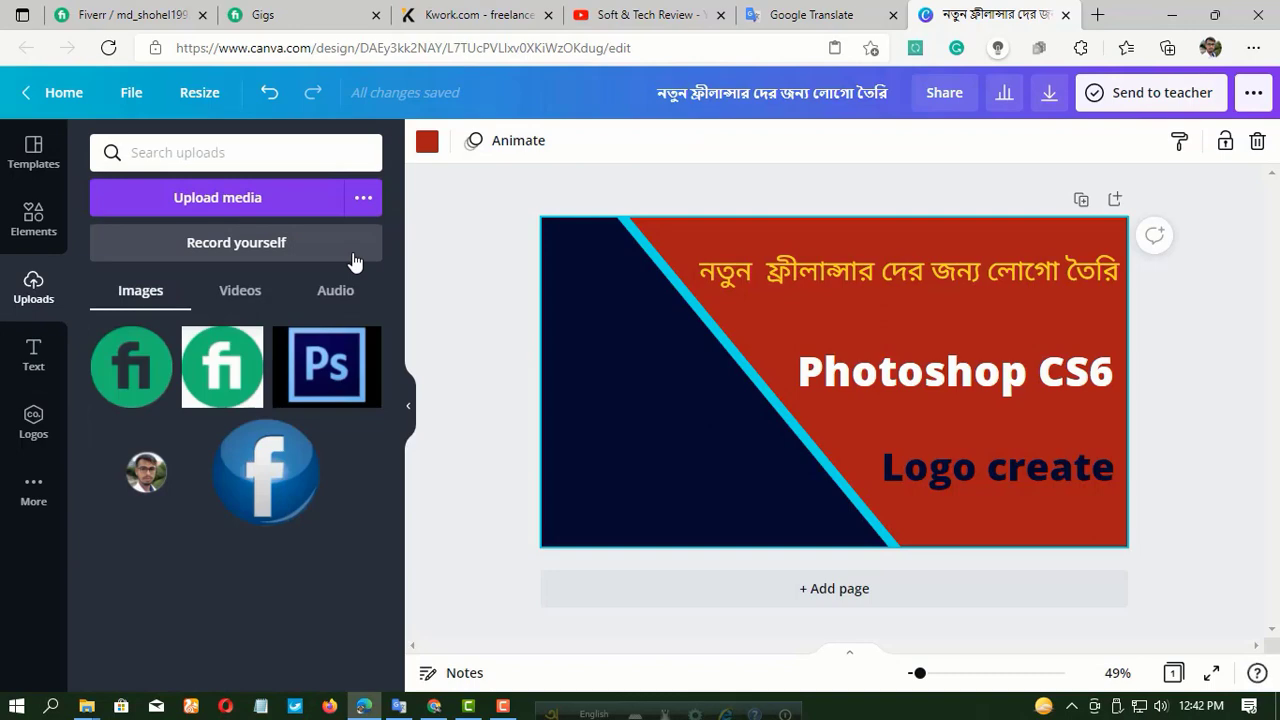
left_click(322, 376)
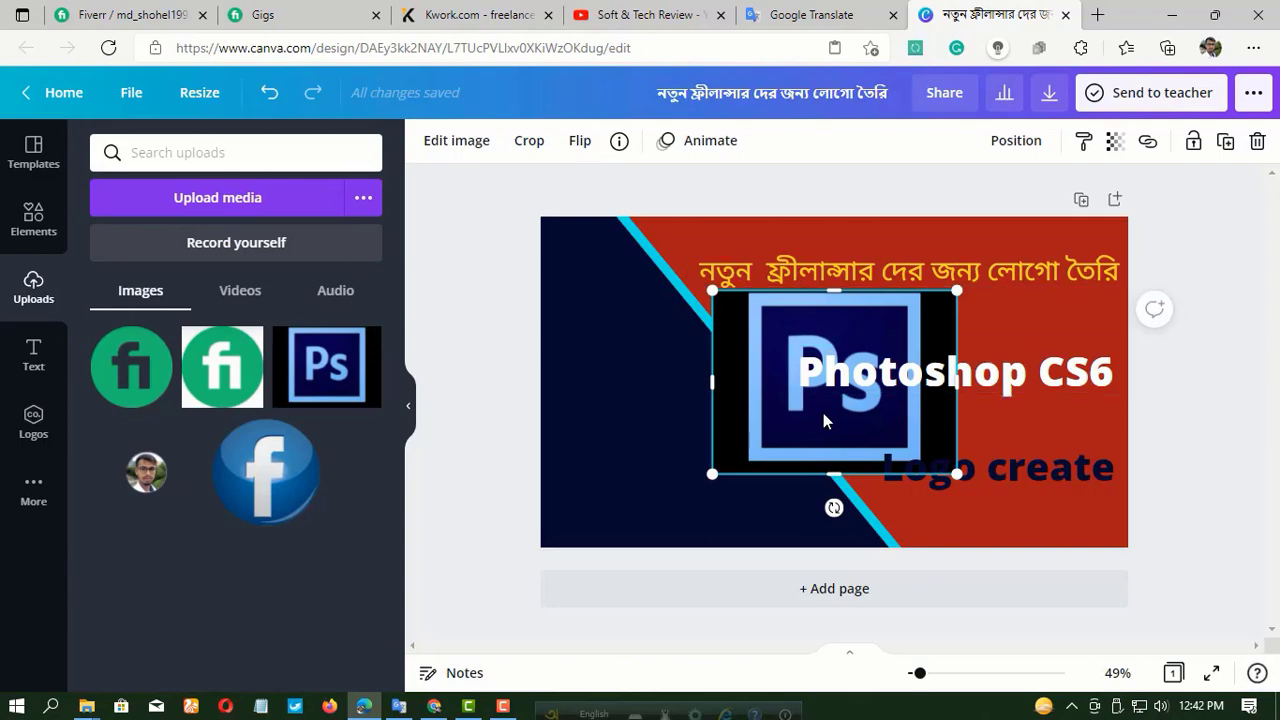
Crop the black margins off the Photoshop "Ps" logo so only its light-blue square frame remains.
left_click(529, 143)
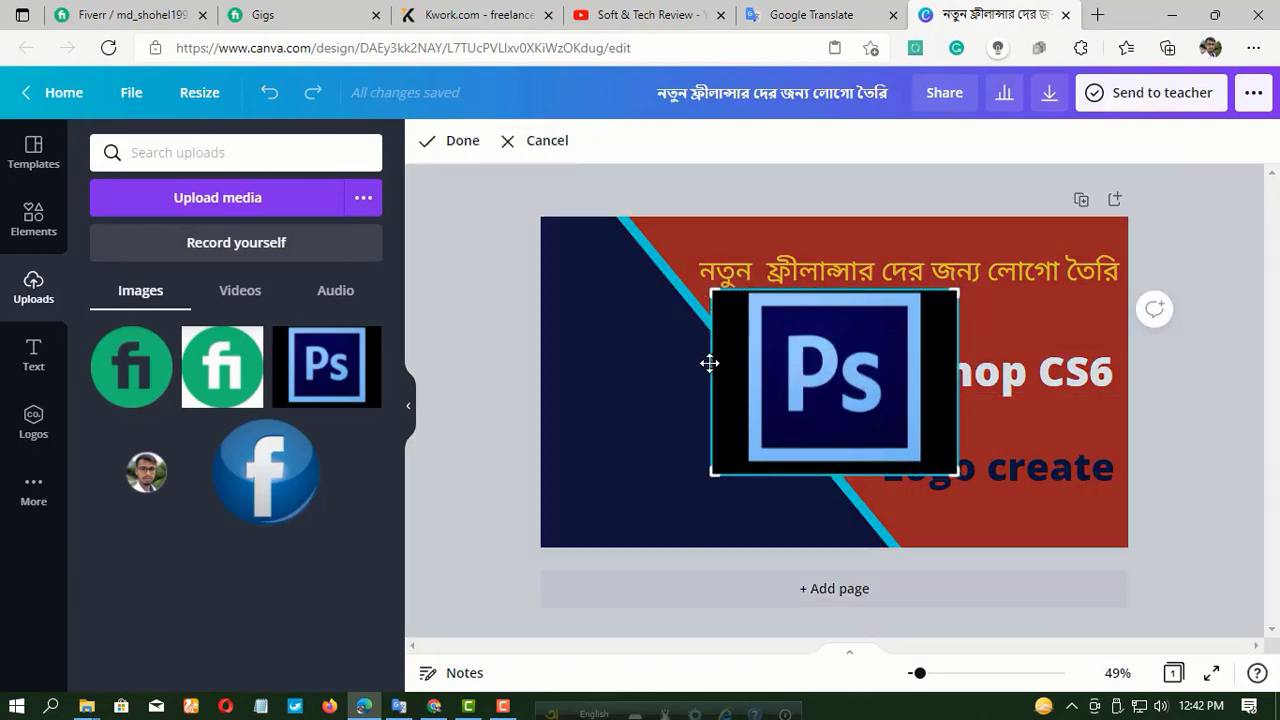
mouse_move(709, 363)
left_mouse_down()
mouse_move(740, 366)
mouse_move(712, 377)
left_mouse_up()
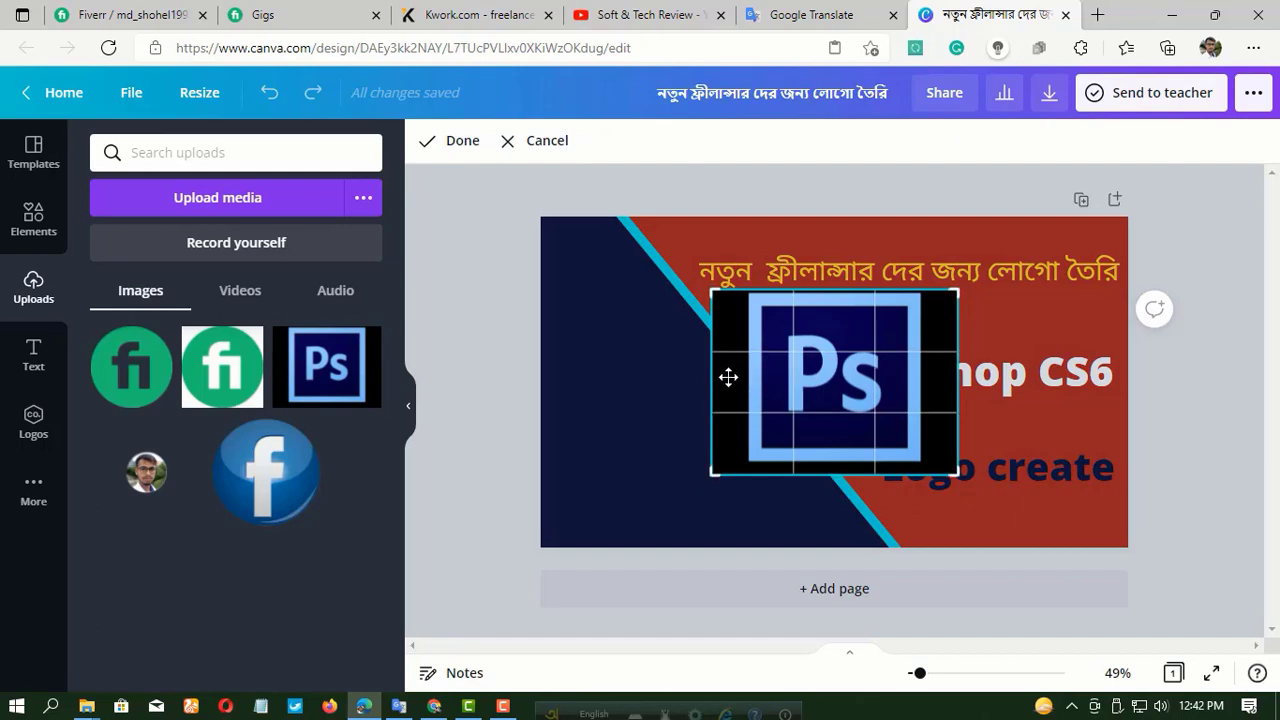
left_click_drag(714, 289, 748, 292)
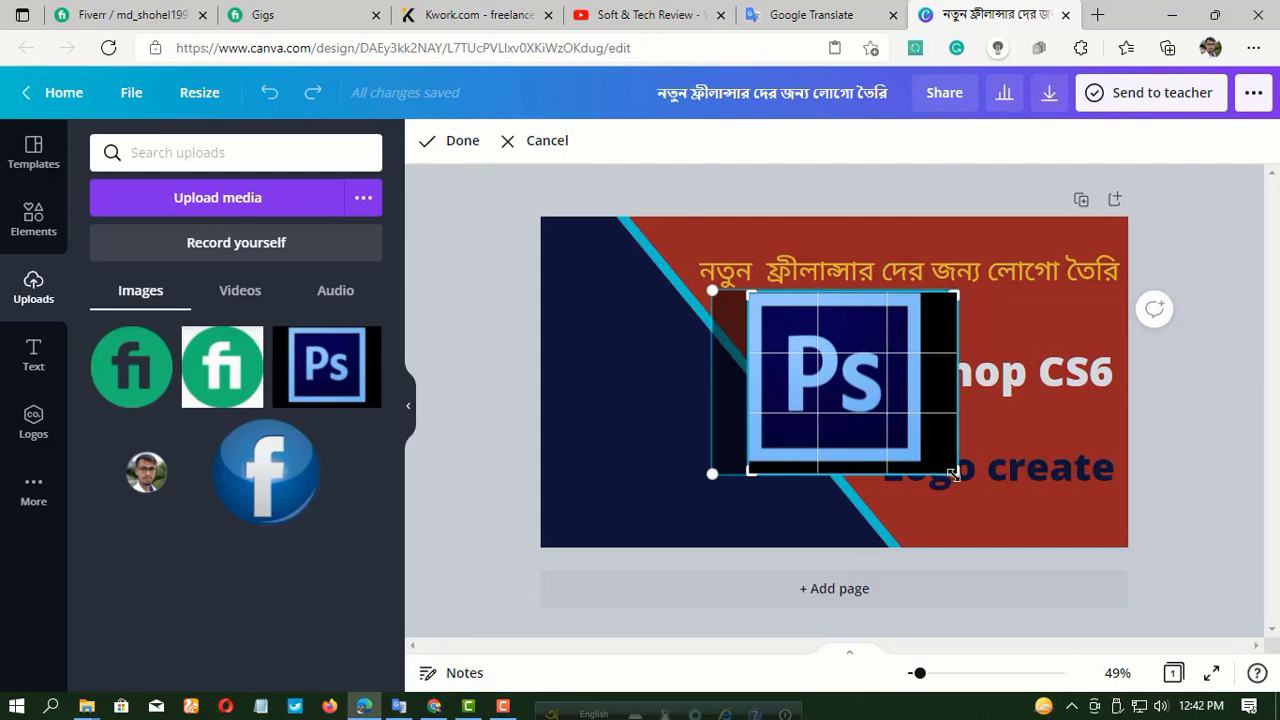
left_click_drag(953, 474, 921, 459)
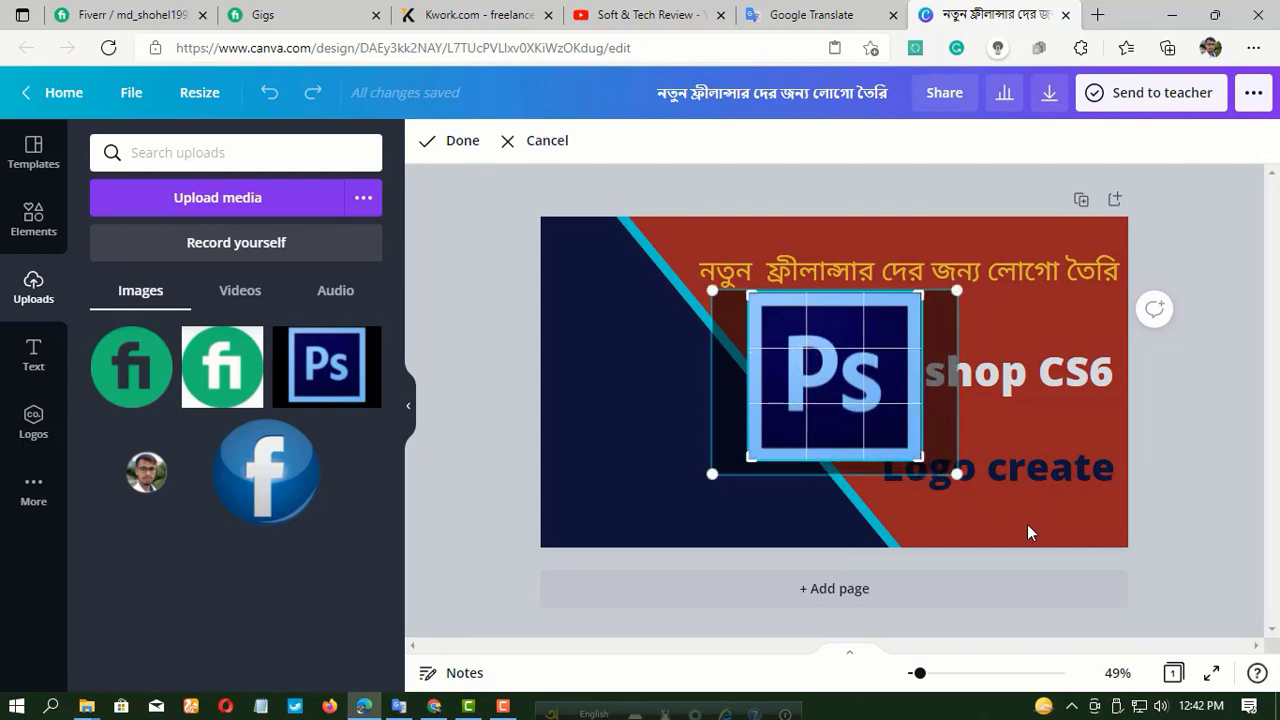
left_click(1027, 533)
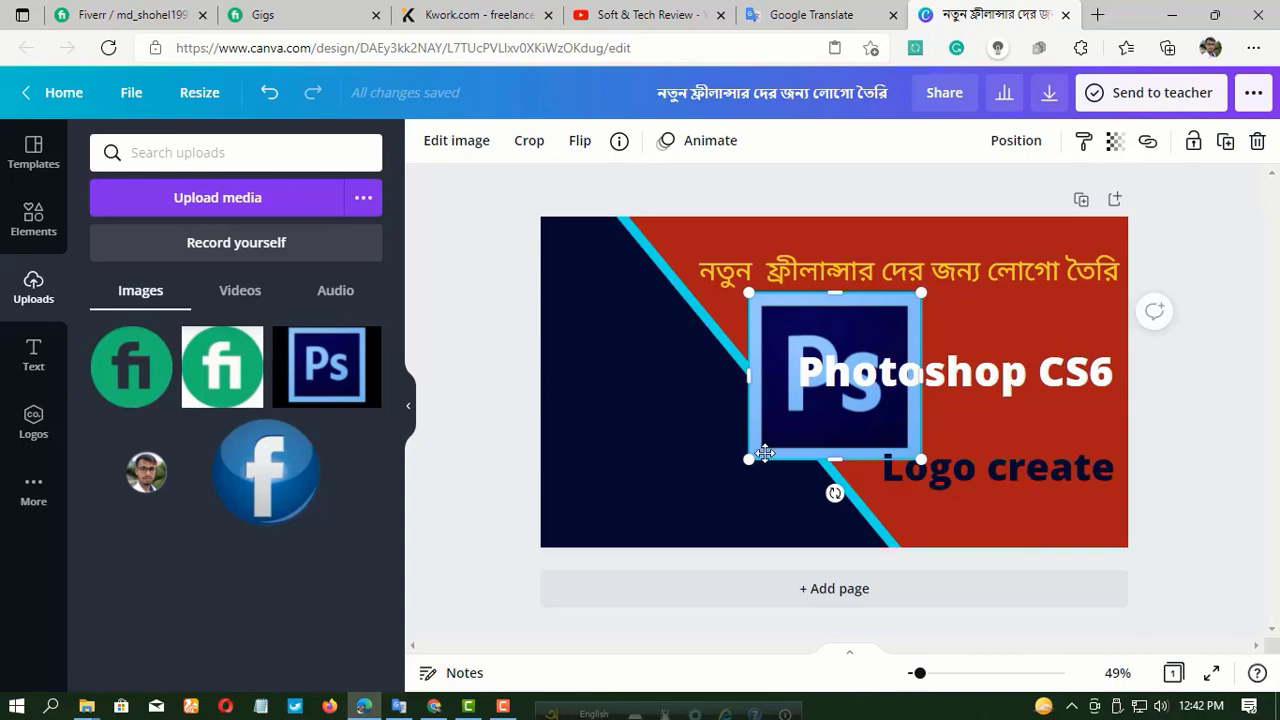
Shrink the cropped "Ps" logo to about half size and place it in the upper-left of the navy area.
left_click_drag(764, 453, 638, 500)
left_click_drag(730, 525, 579, 302)
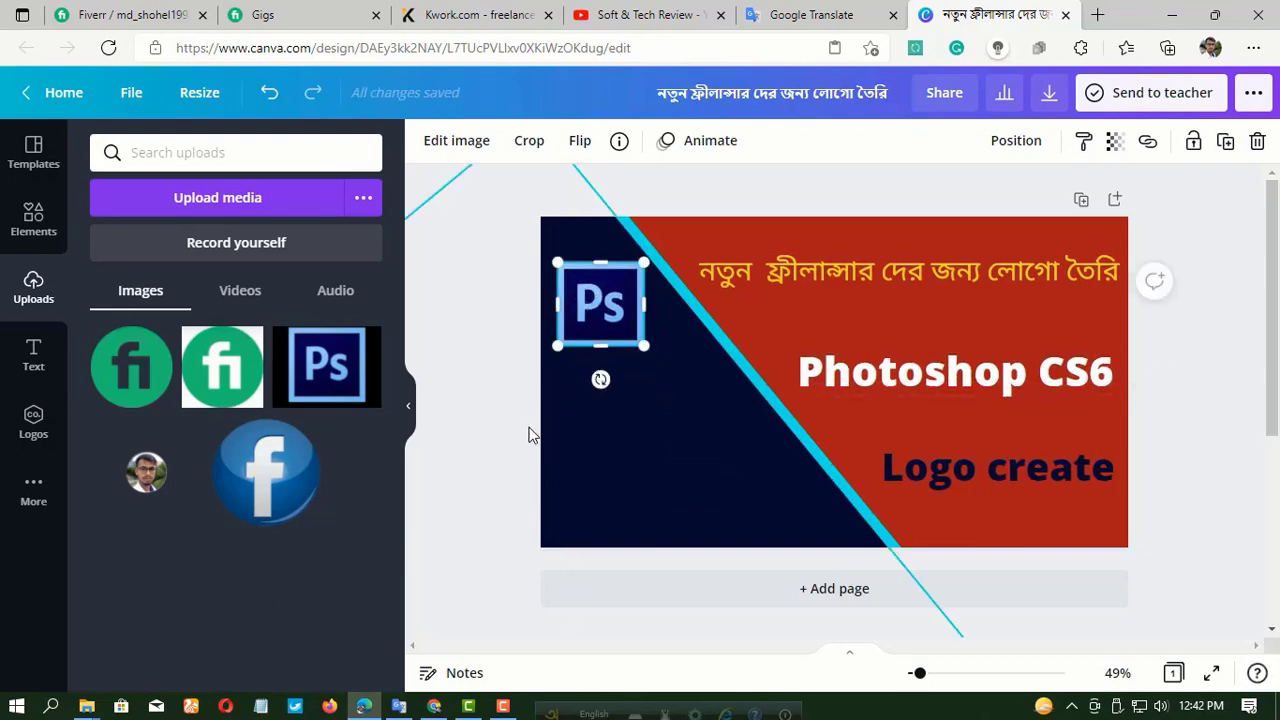
left_click(493, 430)
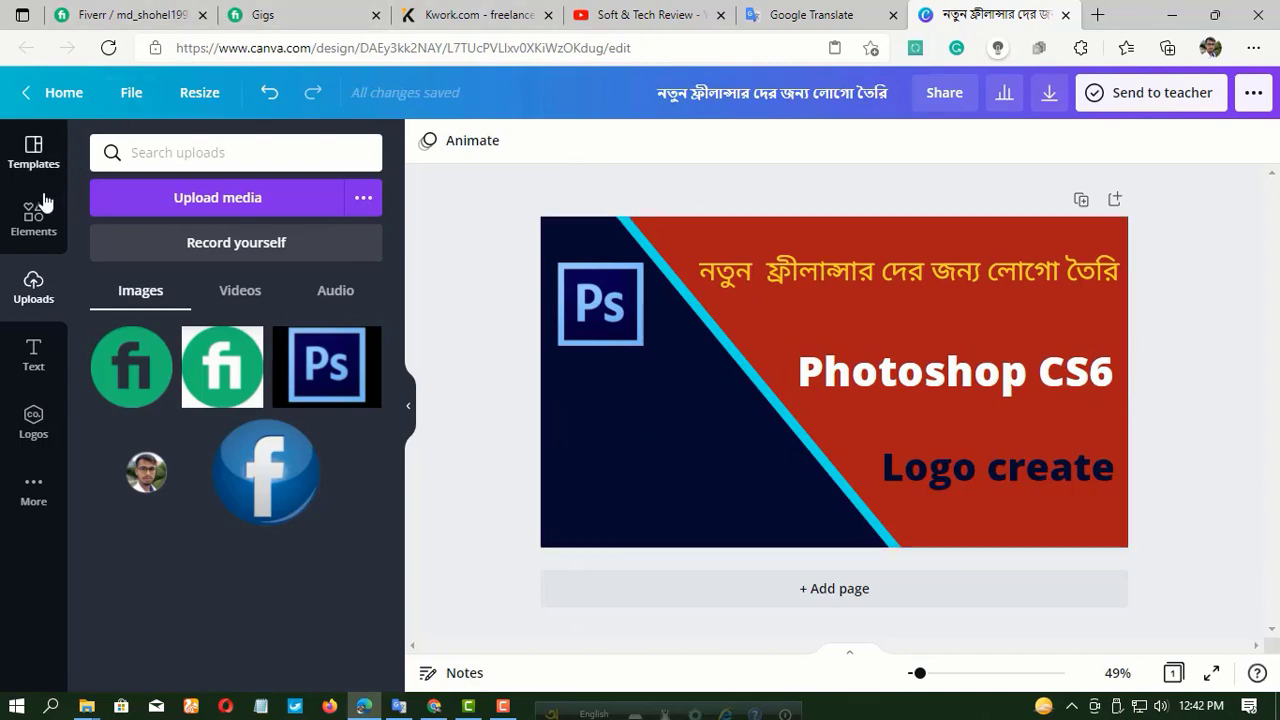
Upload the Profile-Logo and Untitled-4 images from the desktop's images folder.
left_click(228, 201)
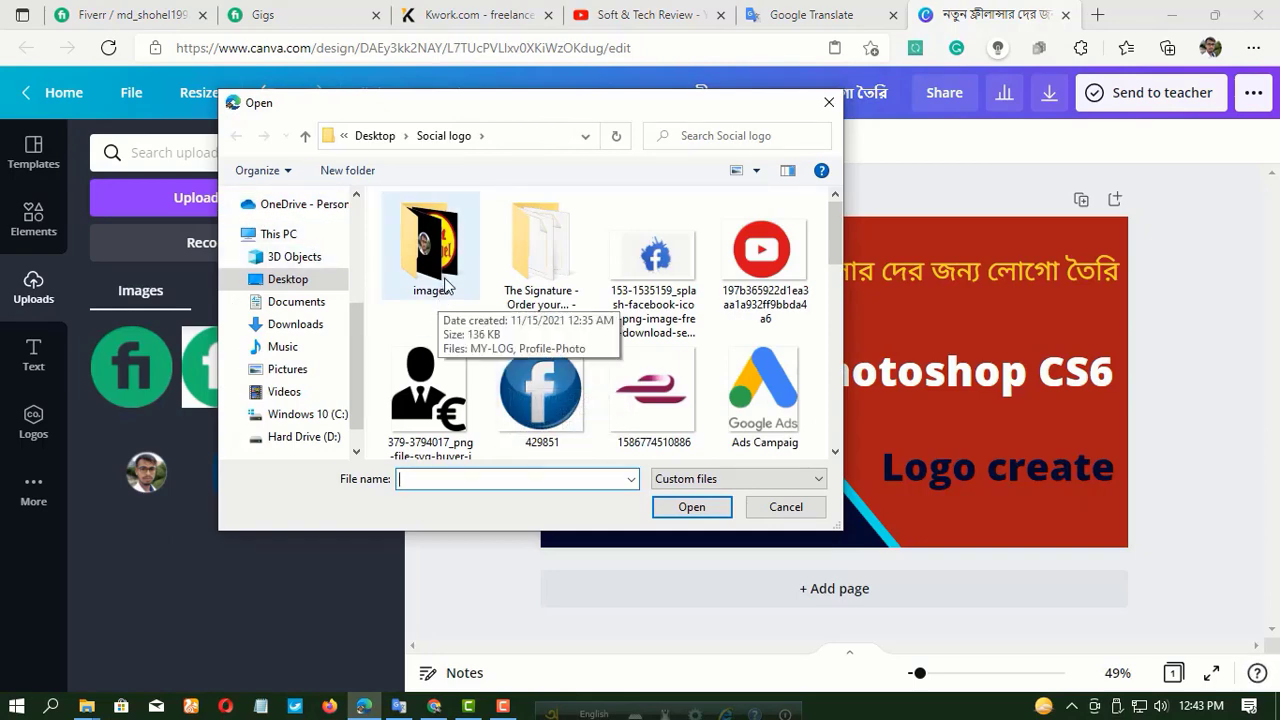
scroll(582, 302, "down", 8)
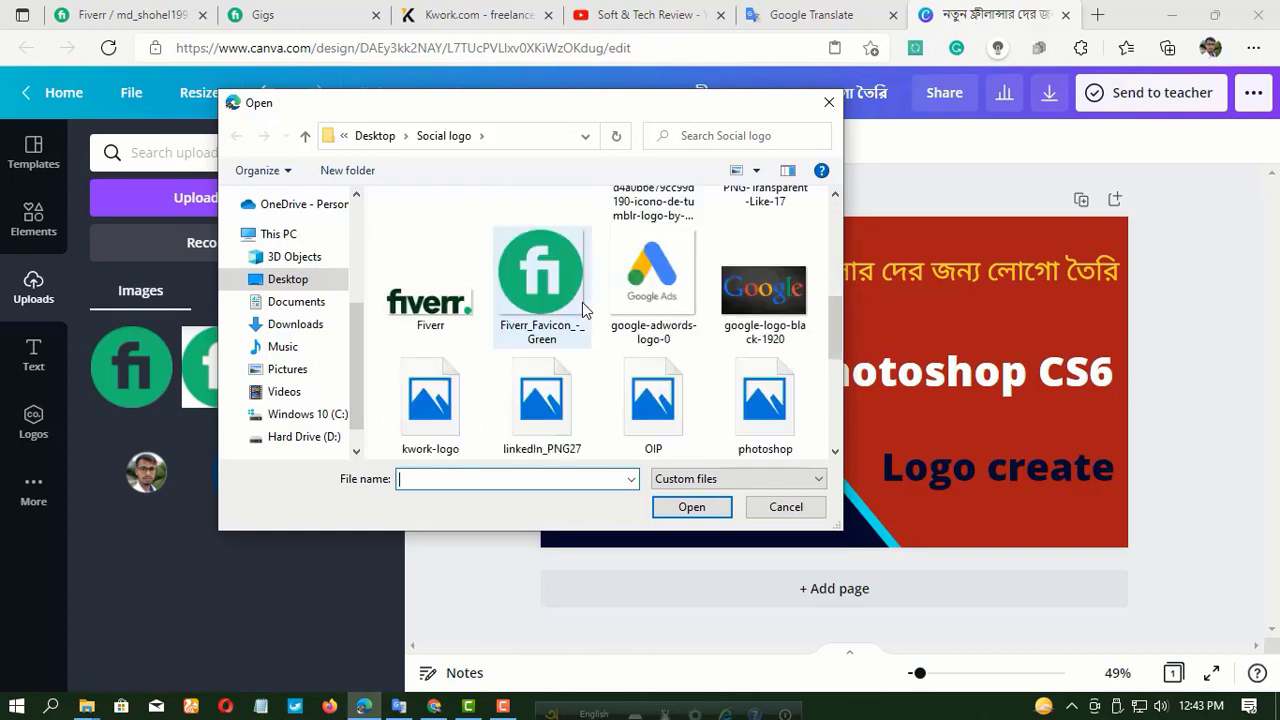
scroll(530, 305, "up", 3)
scroll(286, 363, "down", 1)
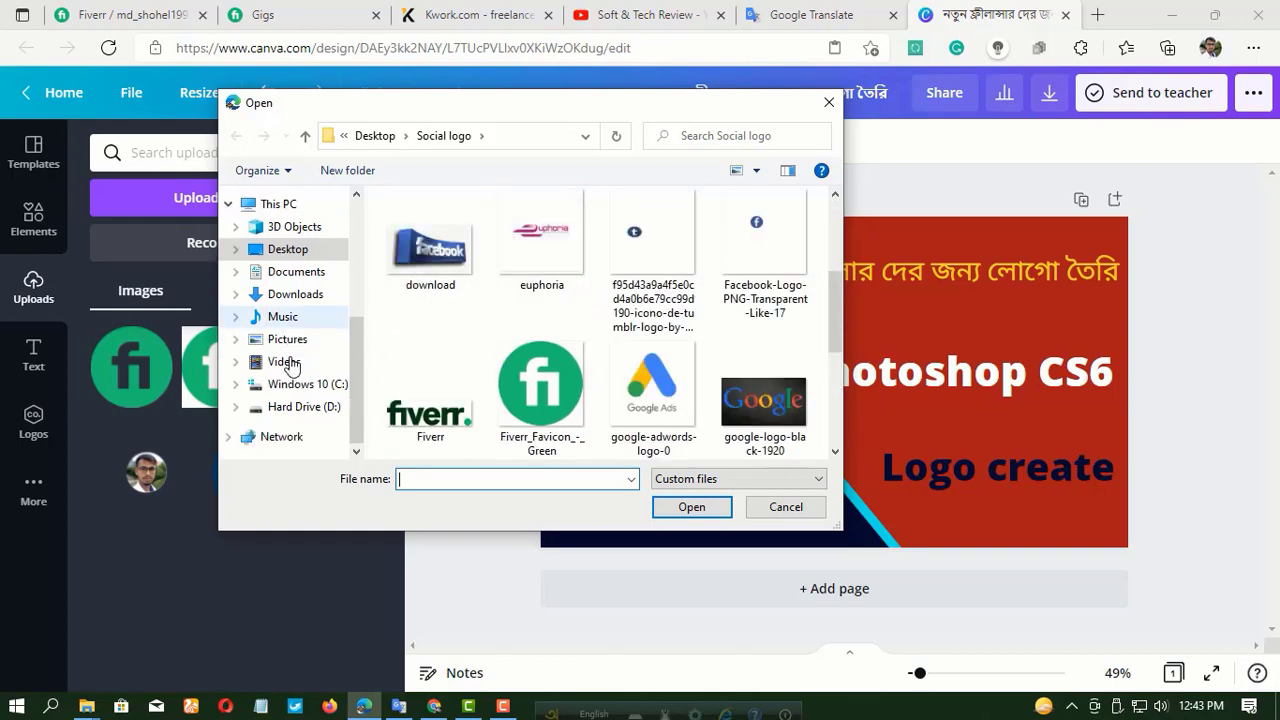
scroll(290, 358, "up", 2)
scroll(290, 358, "up", 2)
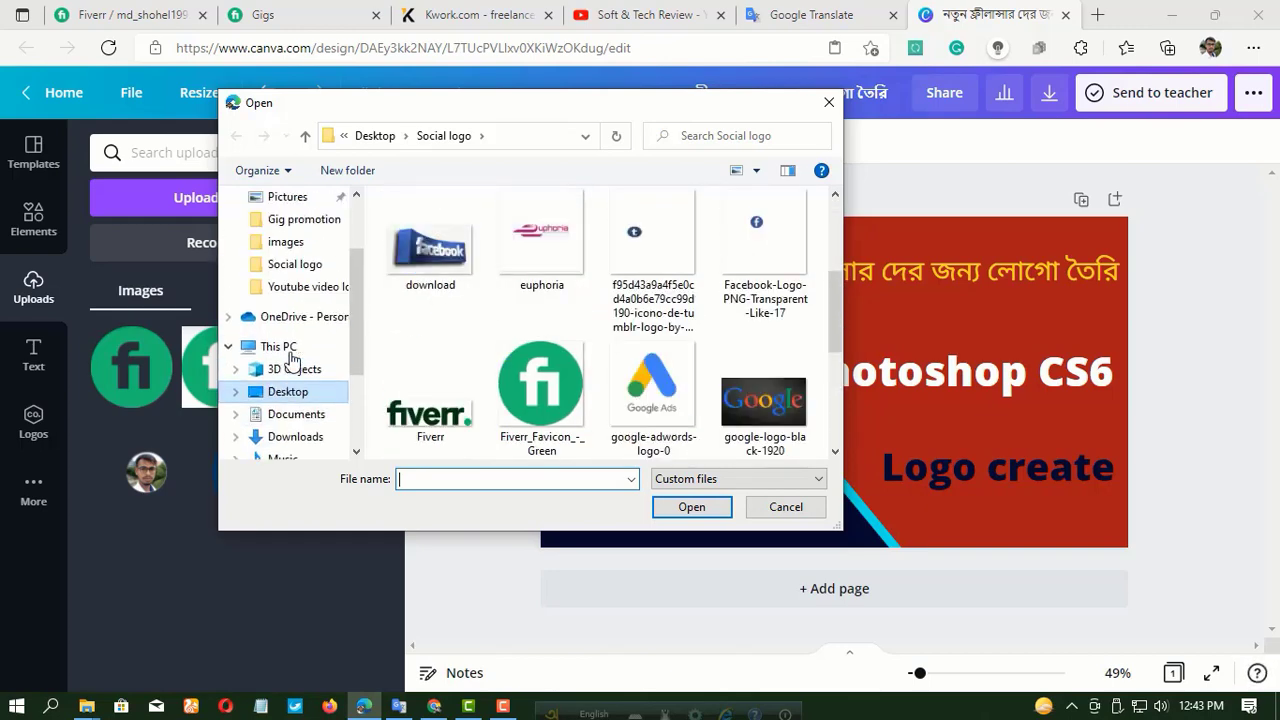
left_click(302, 268)
scroll(652, 340, "down", 1)
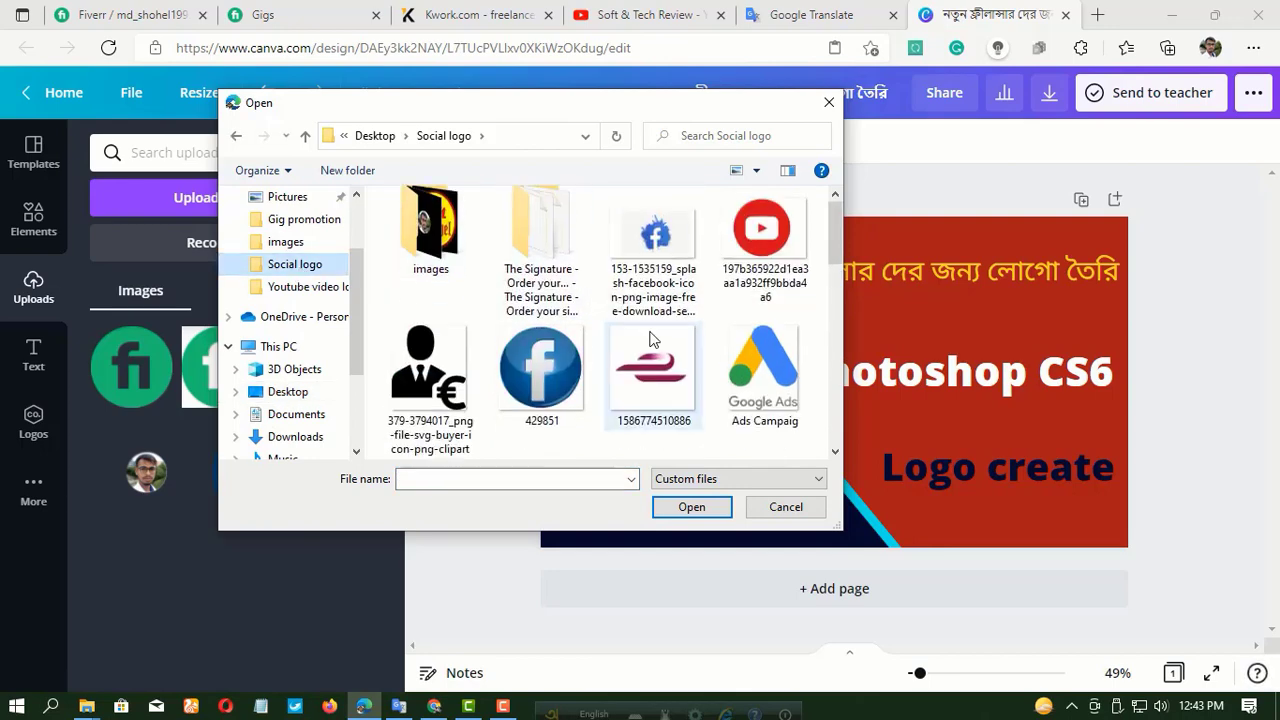
scroll(652, 340, "down", 5)
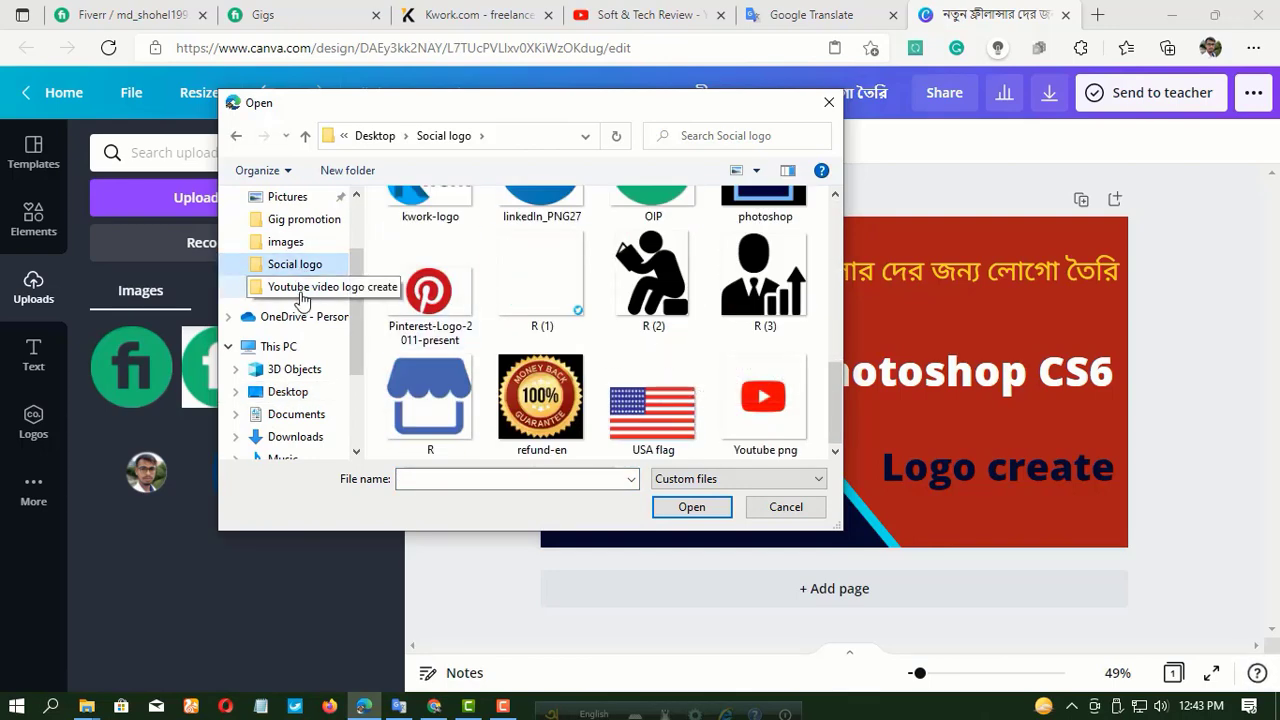
left_click(284, 244)
scroll(465, 400, "down", 3)
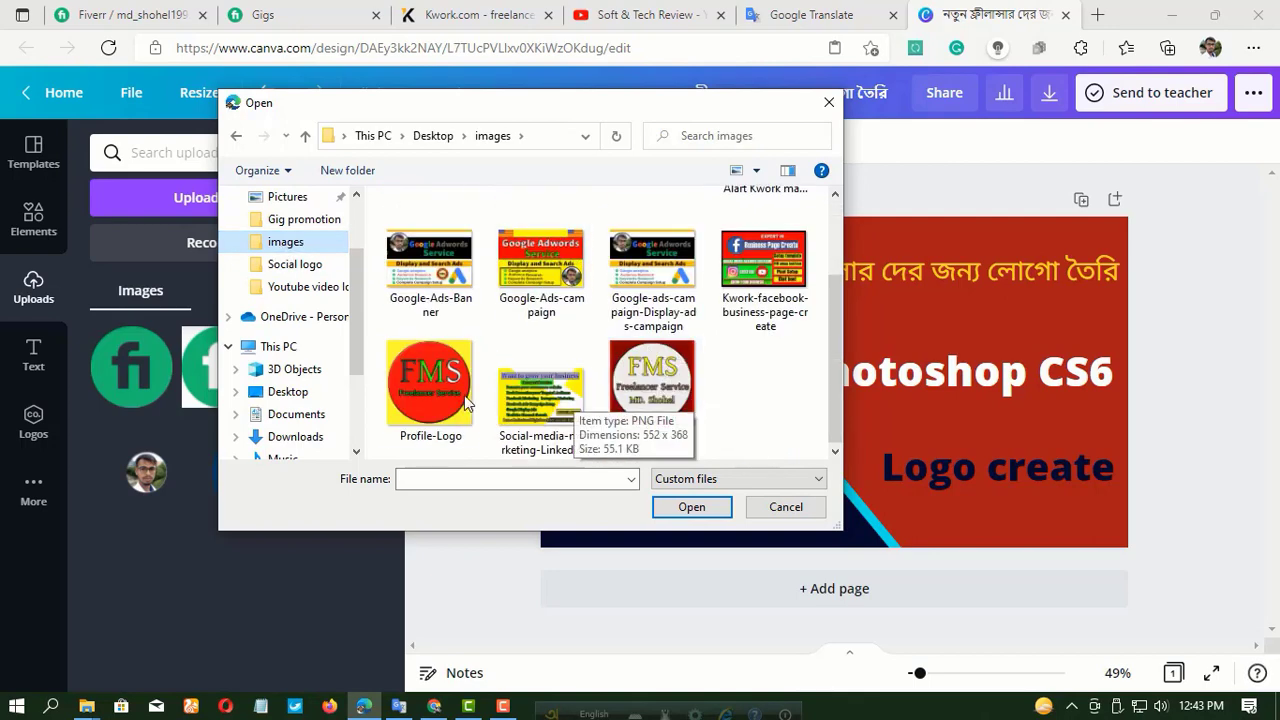
left_click(645, 388)
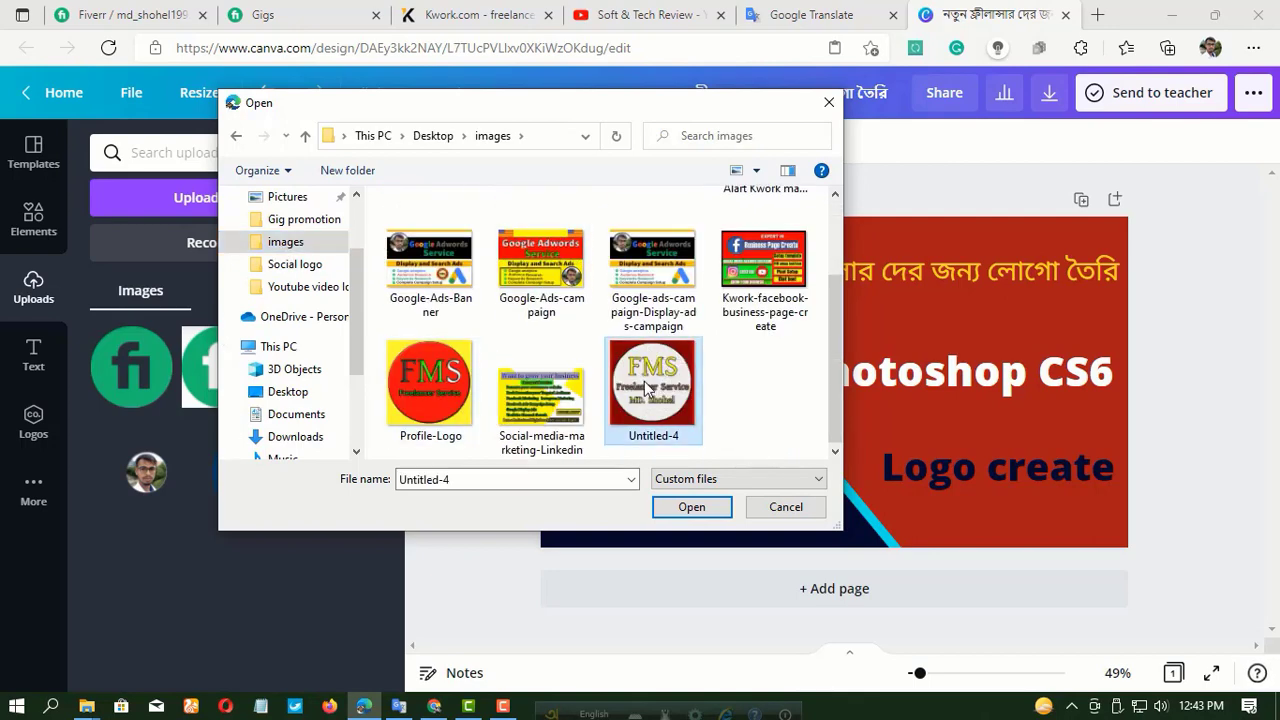
left_click(430, 390, "ctrl")
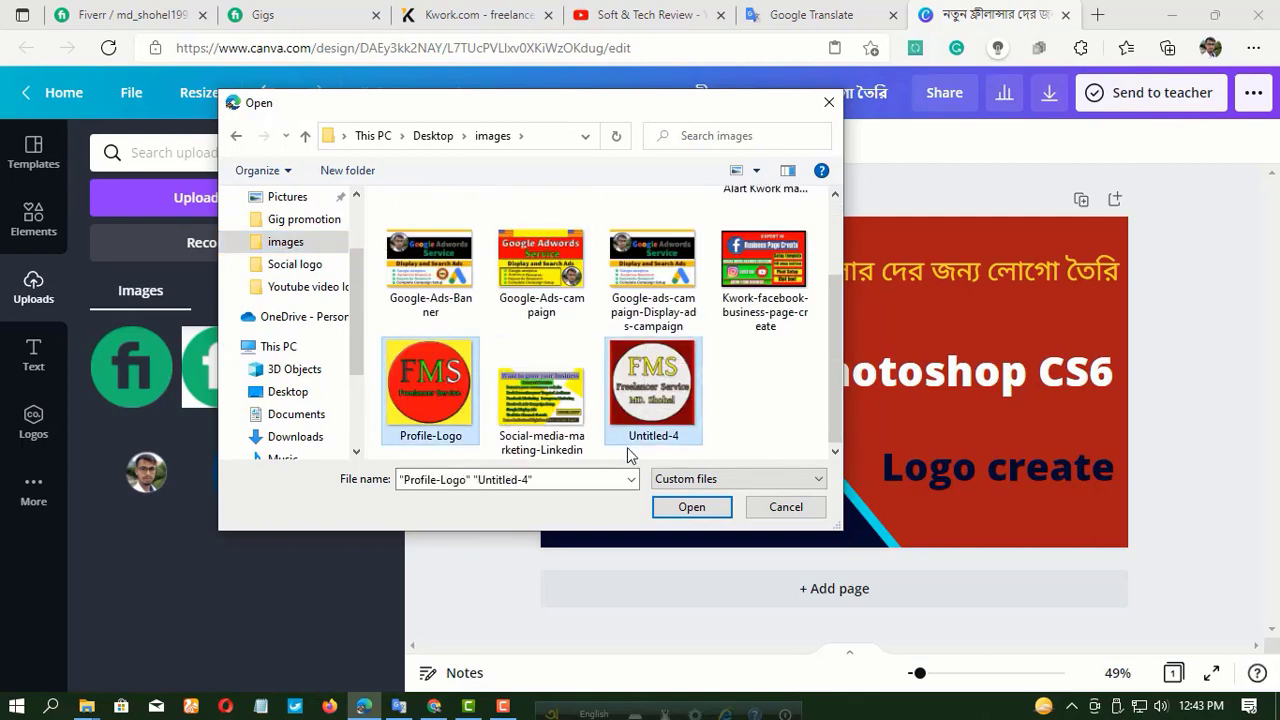
left_click(692, 507)
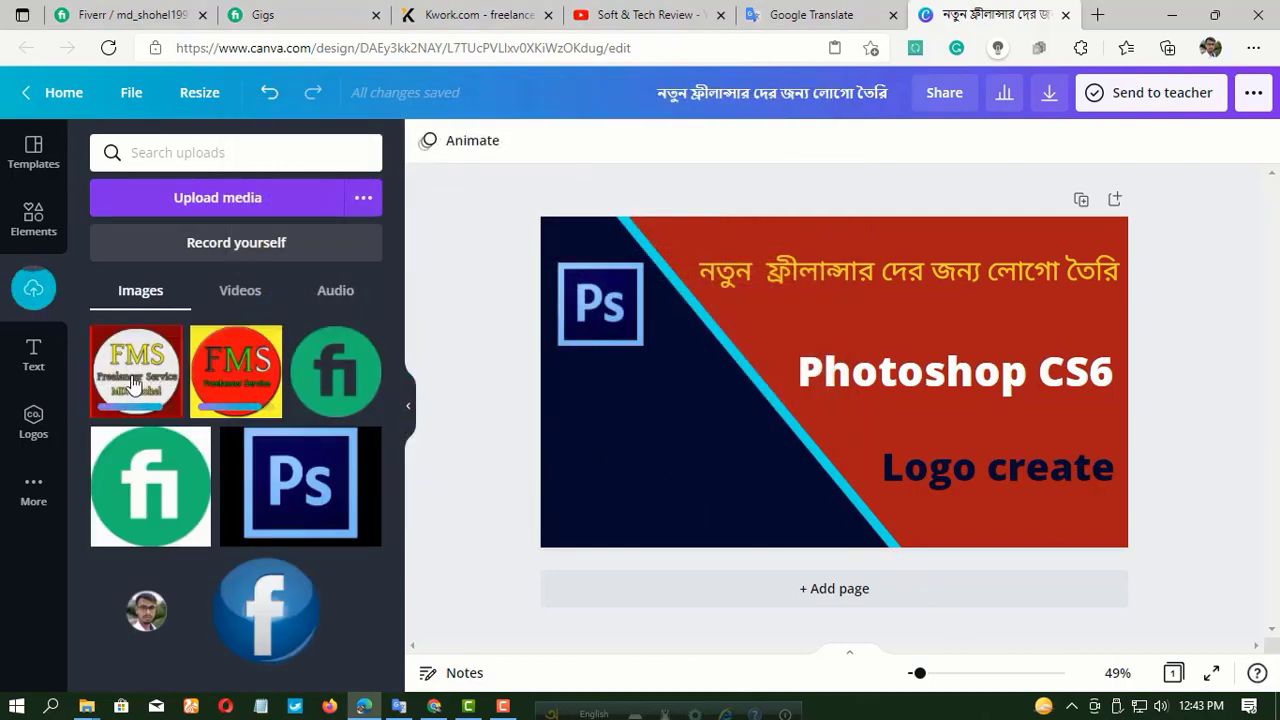
Add the white-circle FMS logo to the design's lower-left corner, scaled to fit just inside the bottom edge below the "Ps" logo.
left_click_drag(140, 380, 617, 443)
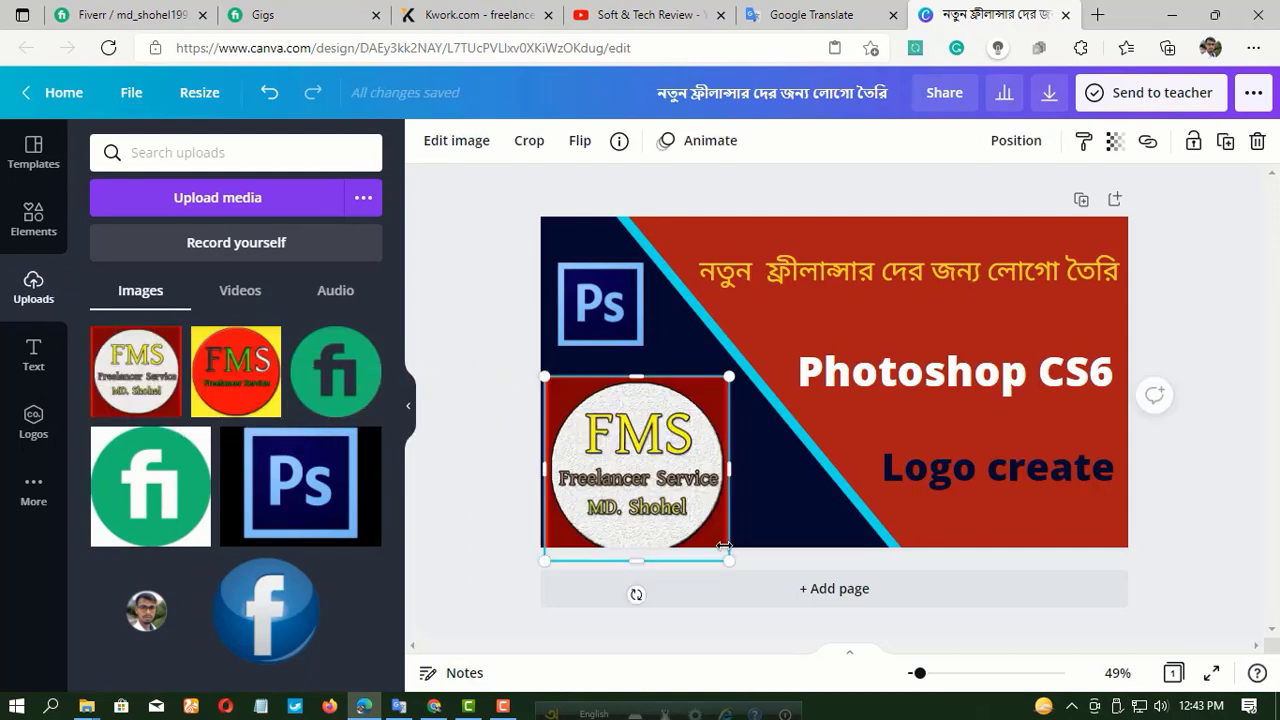
mouse_move(726, 562)
left_mouse_down()
mouse_move(655, 476)
mouse_move(726, 540)
left_mouse_up()
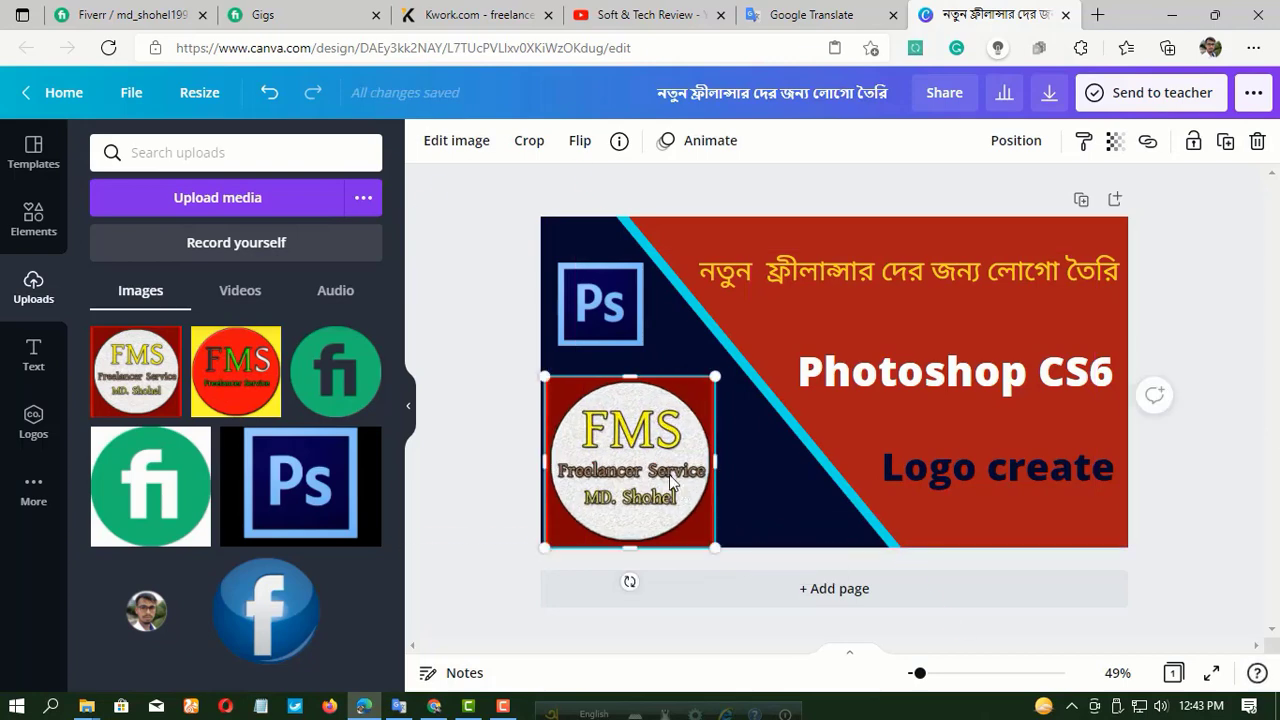
key("Up")
key("Up")
key("Up")
key("Up")
key("Up")
key("Up")
key("Up")
key("Up")
key("Up")
key("Up")
key("Up")
key("Up")
key("Up")
key("Up")
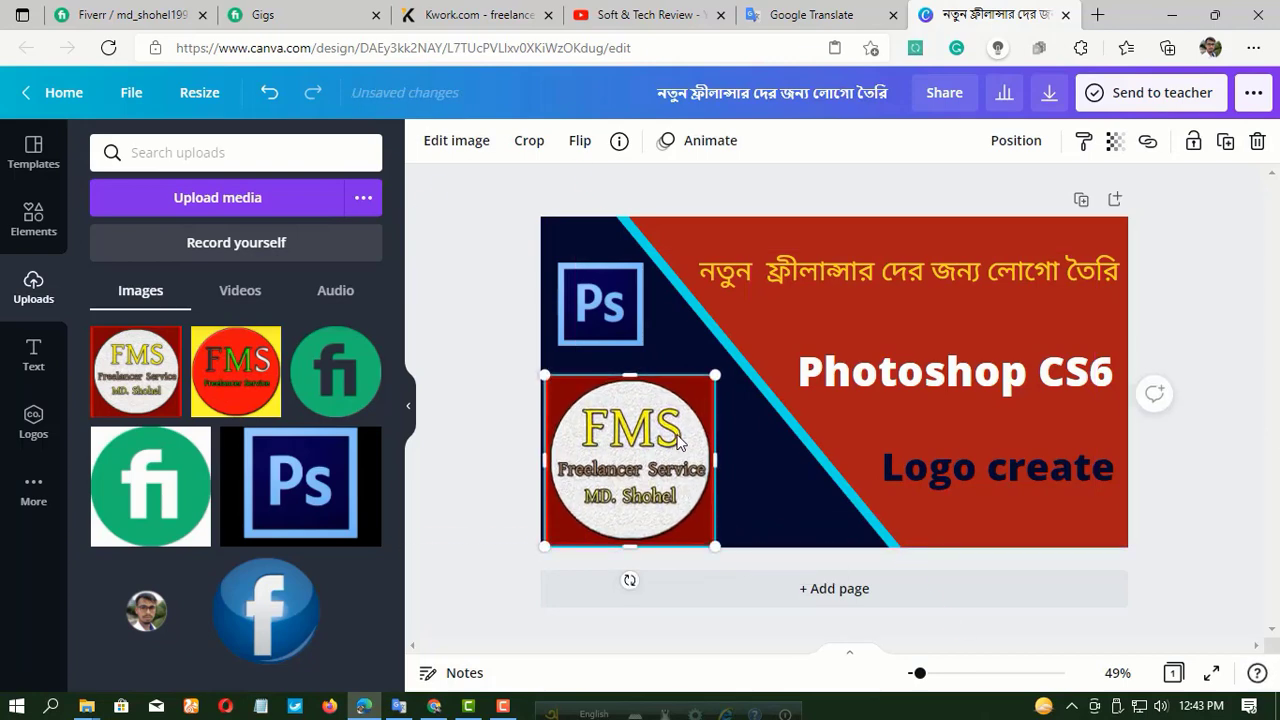
key("Up")
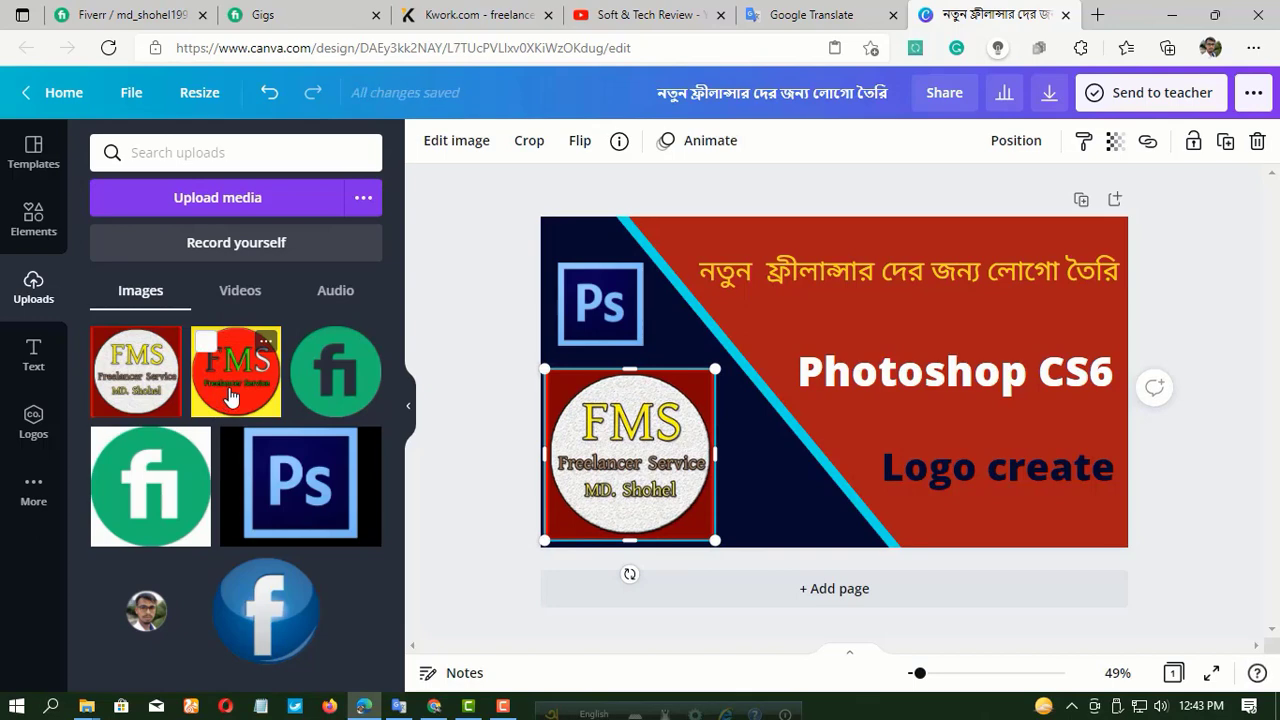
Insert the red-circle FMS logo and shrink it to fit on the navy area, just right of the white-circle logo.
left_click(230, 397)
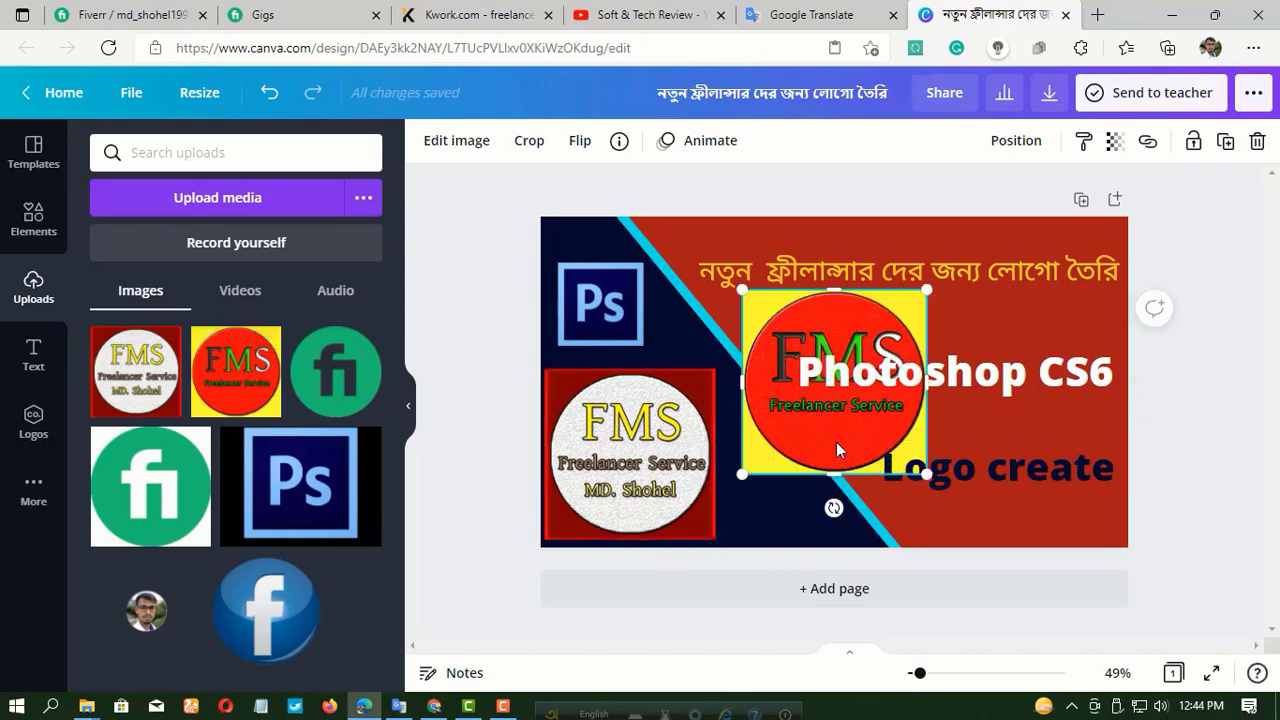
left_click_drag(836, 442, 830, 500)
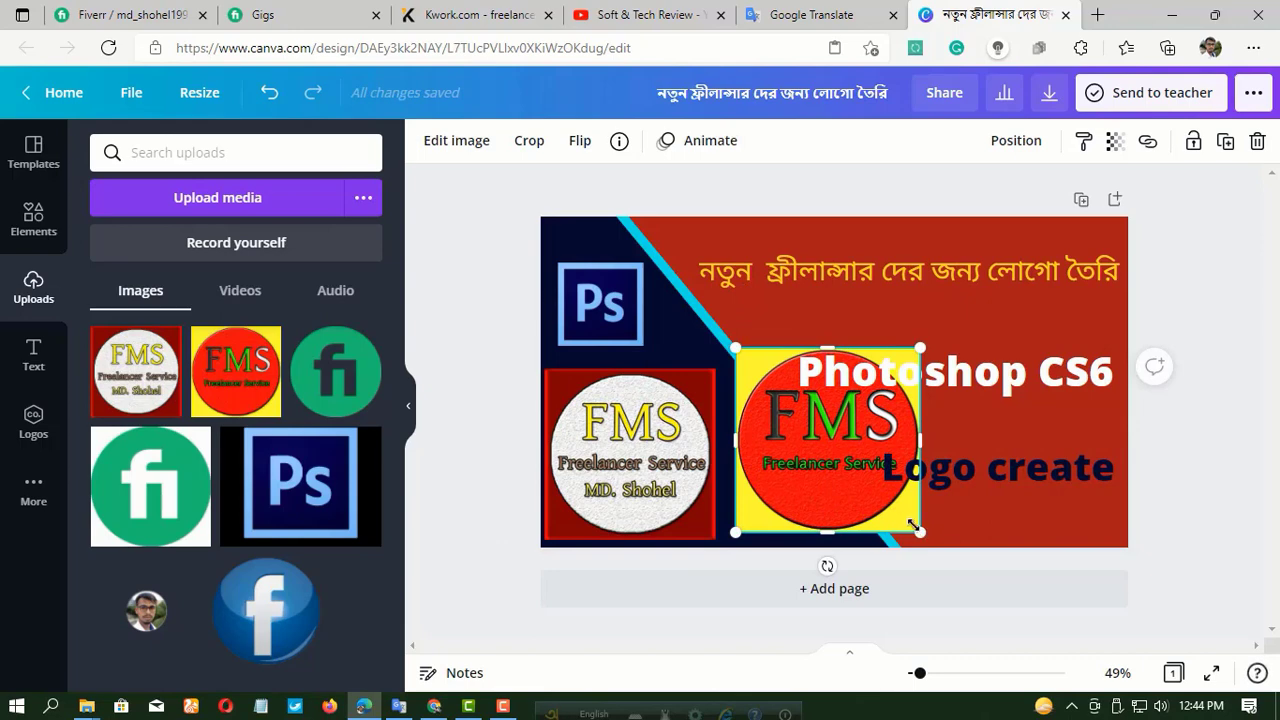
left_click_drag(912, 524, 765, 517)
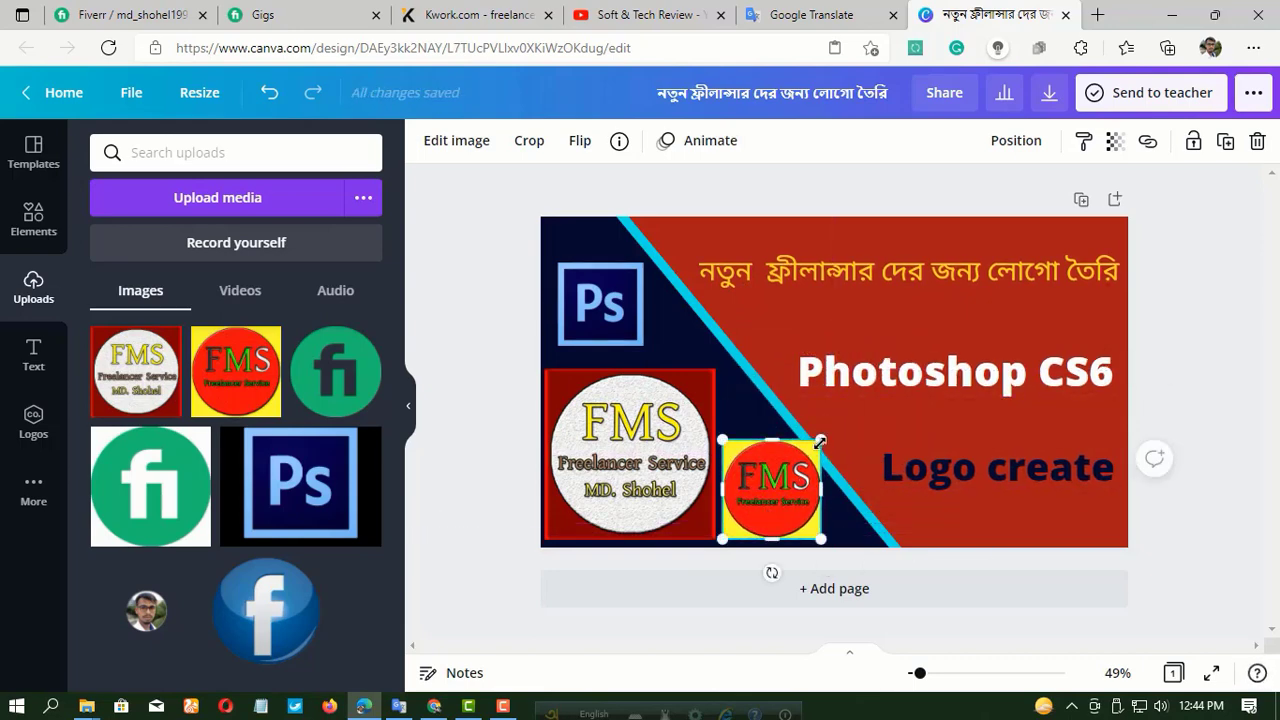
left_click_drag(820, 441, 804, 457)
left_click(673, 309)
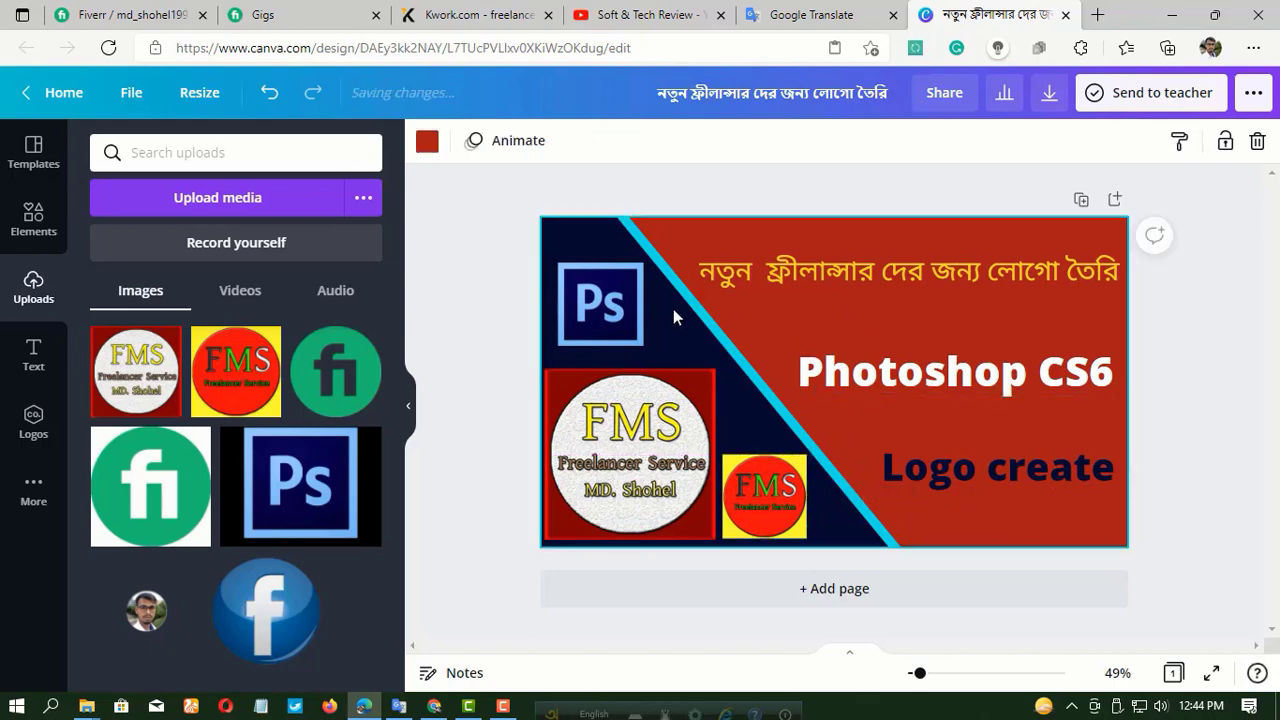
left_click(822, 202)
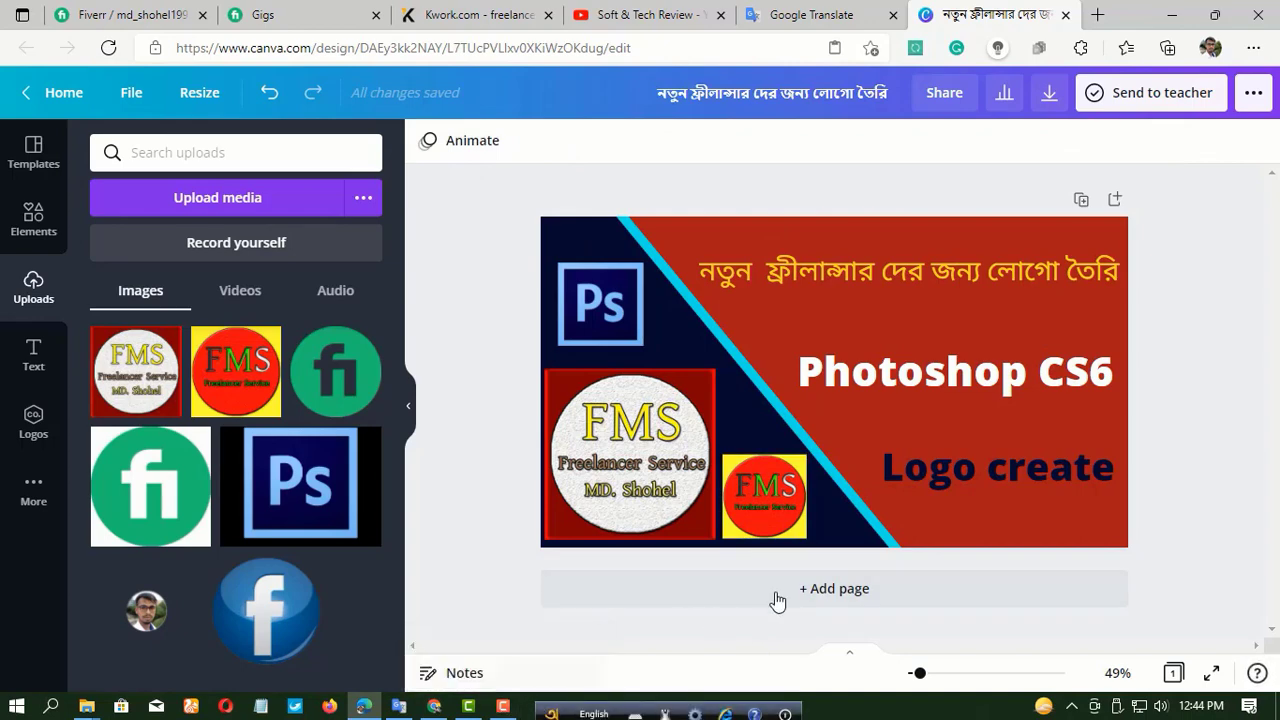
Move the Bengali heading slightly up and left, and set its font size to 47.
left_click(873, 271)
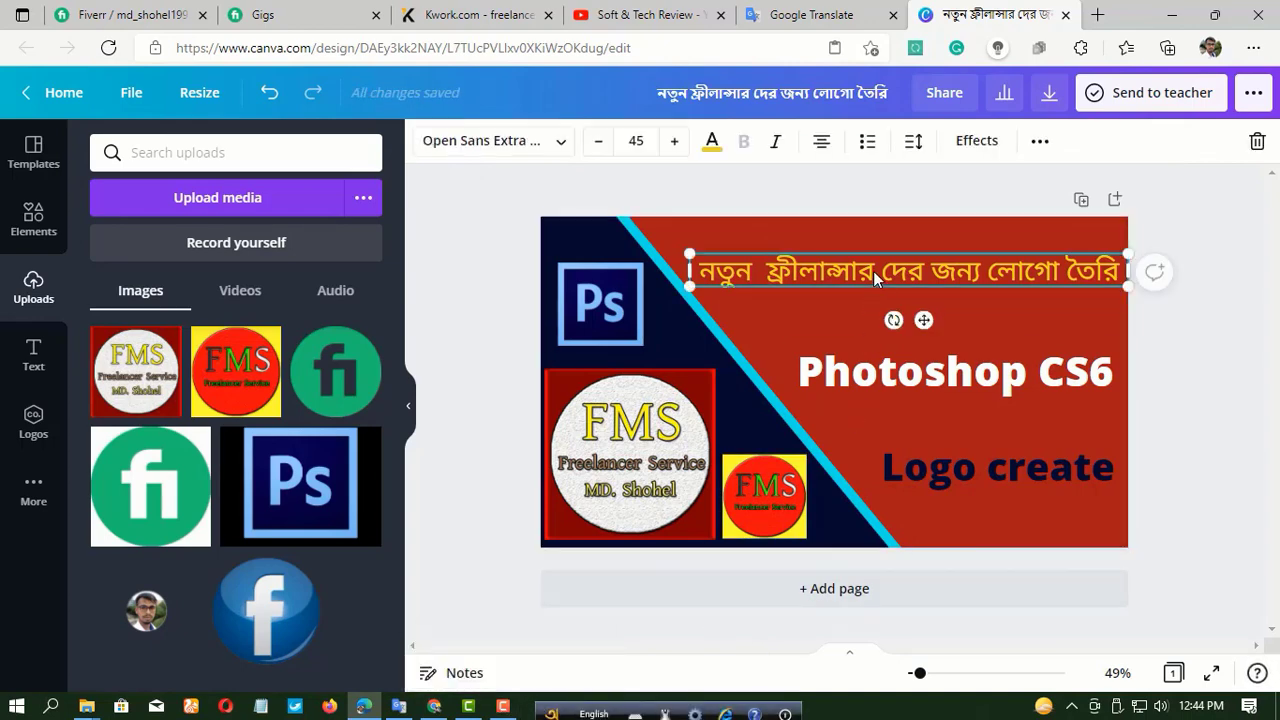
left_click(675, 142)
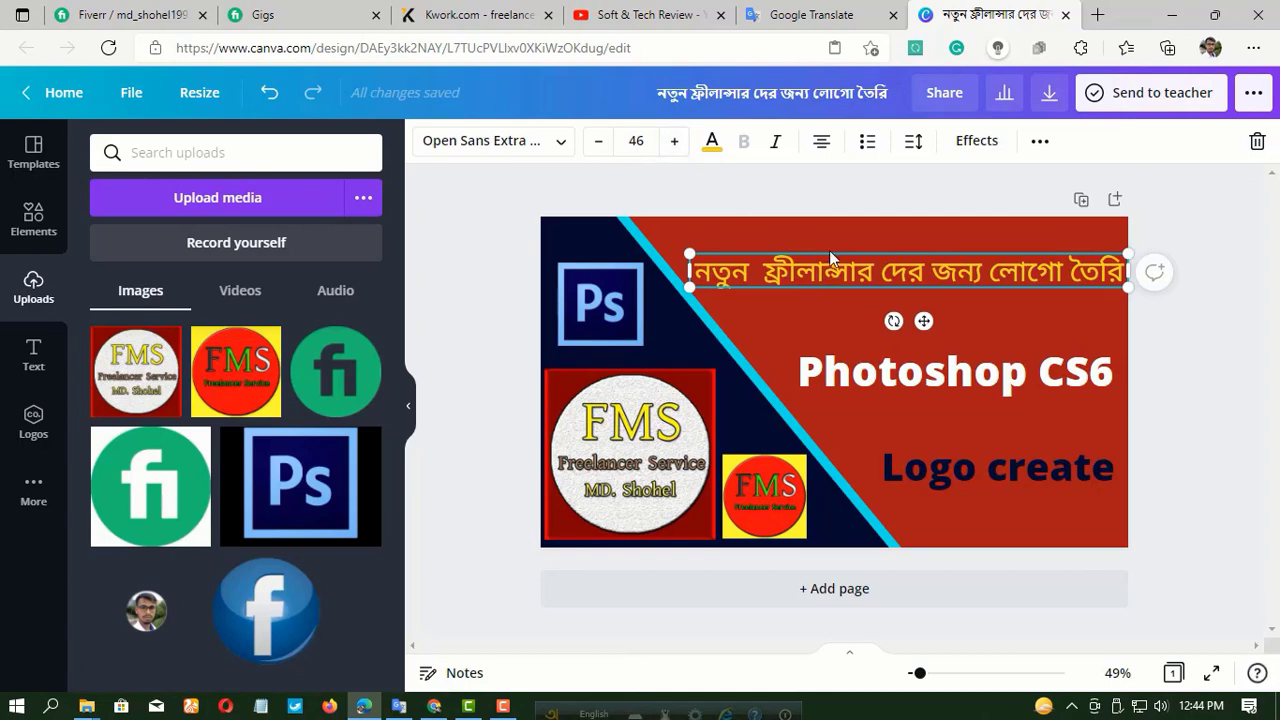
left_click_drag(924, 318, 906, 298)
left_click(675, 142)
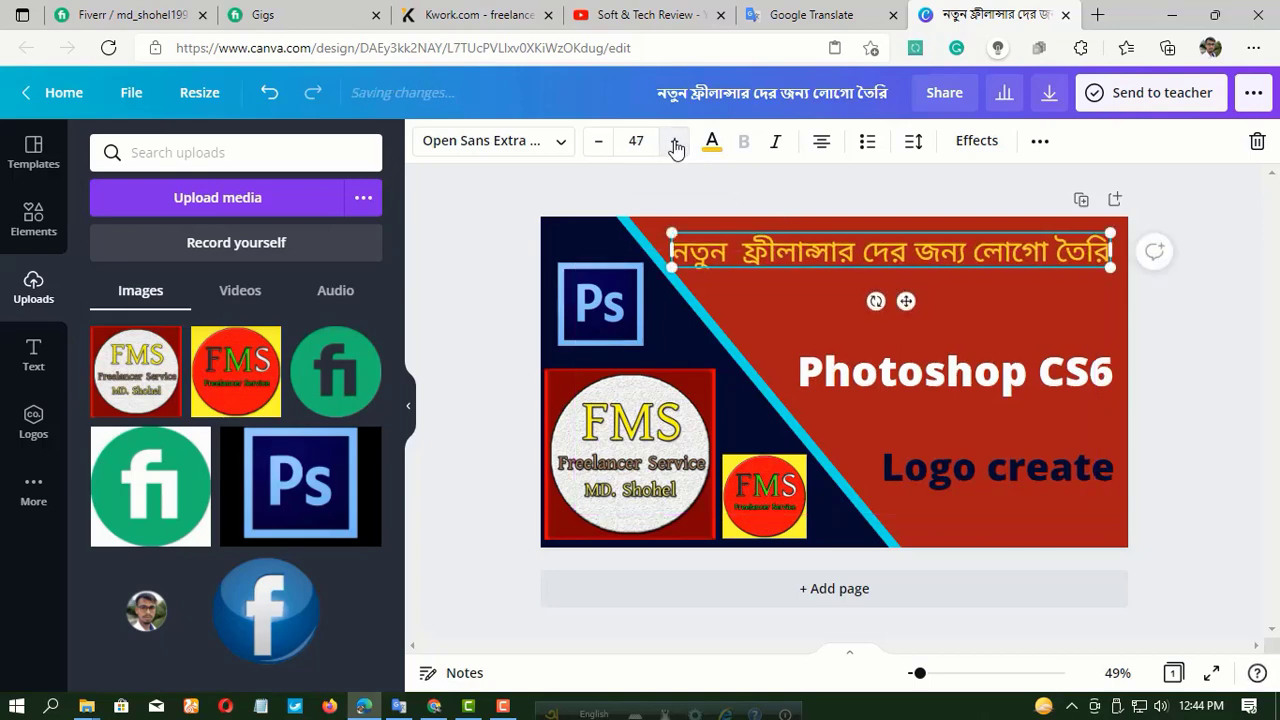
left_click(675, 142)
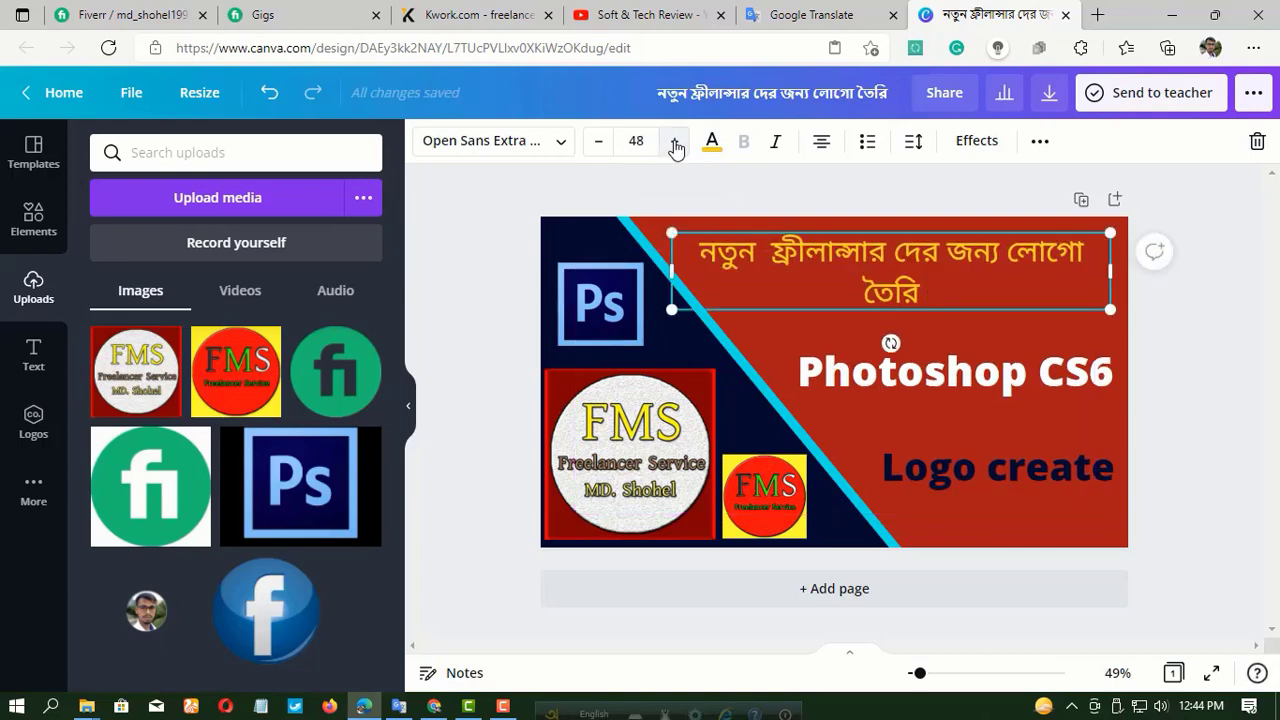
left_click(596, 143)
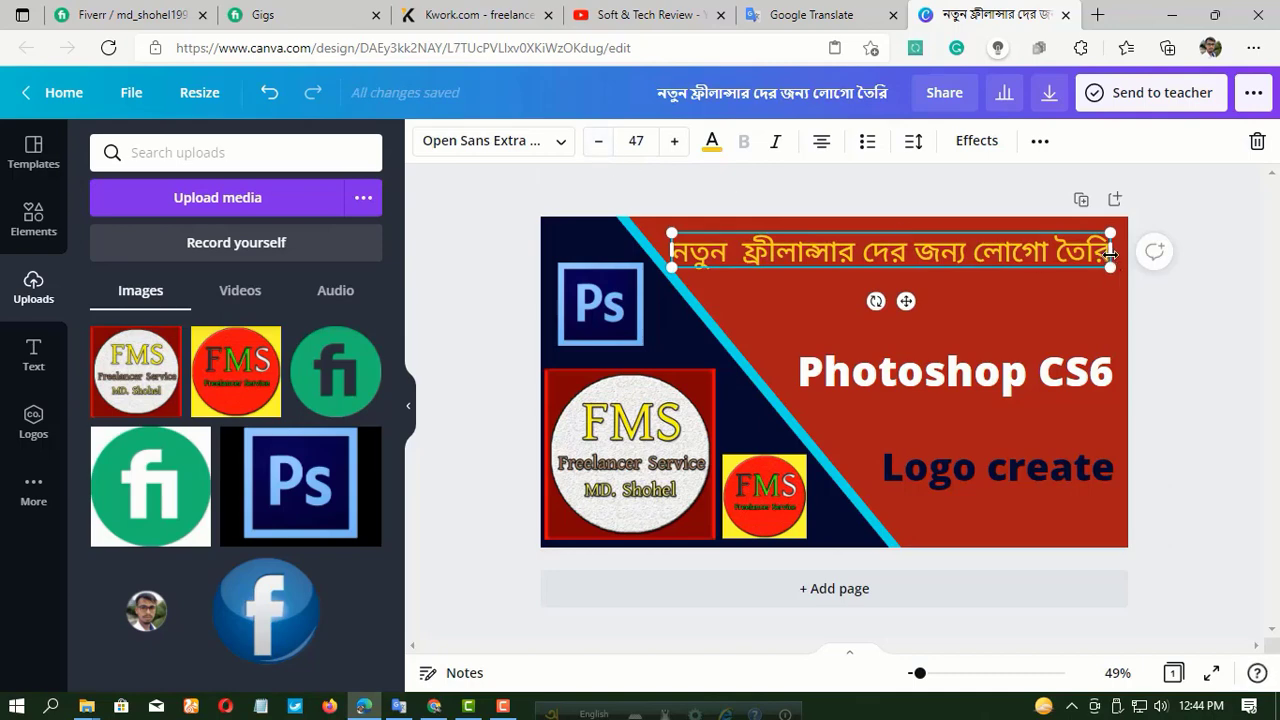
Widen the Bengali heading's text box slightly to the right and set its font size to 48, keeping it on one line.
left_click_drag(1110, 253, 1119, 254)
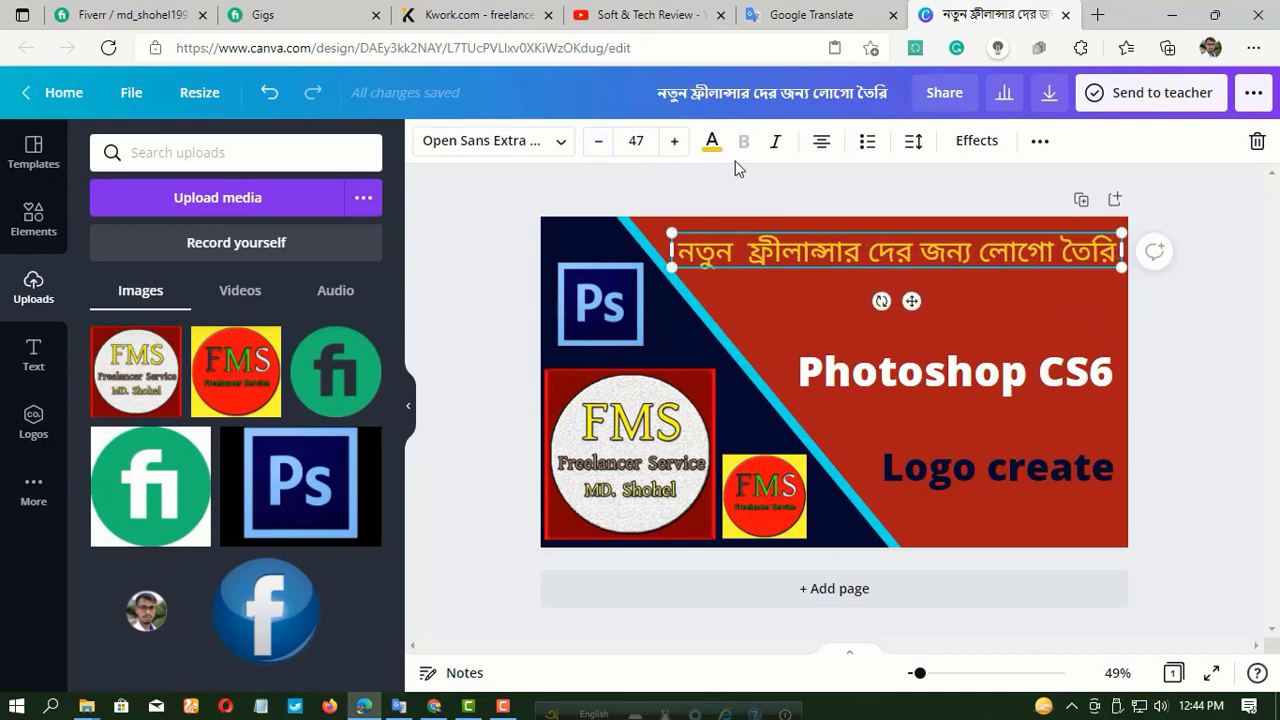
left_click(676, 143)
left_click(676, 143)
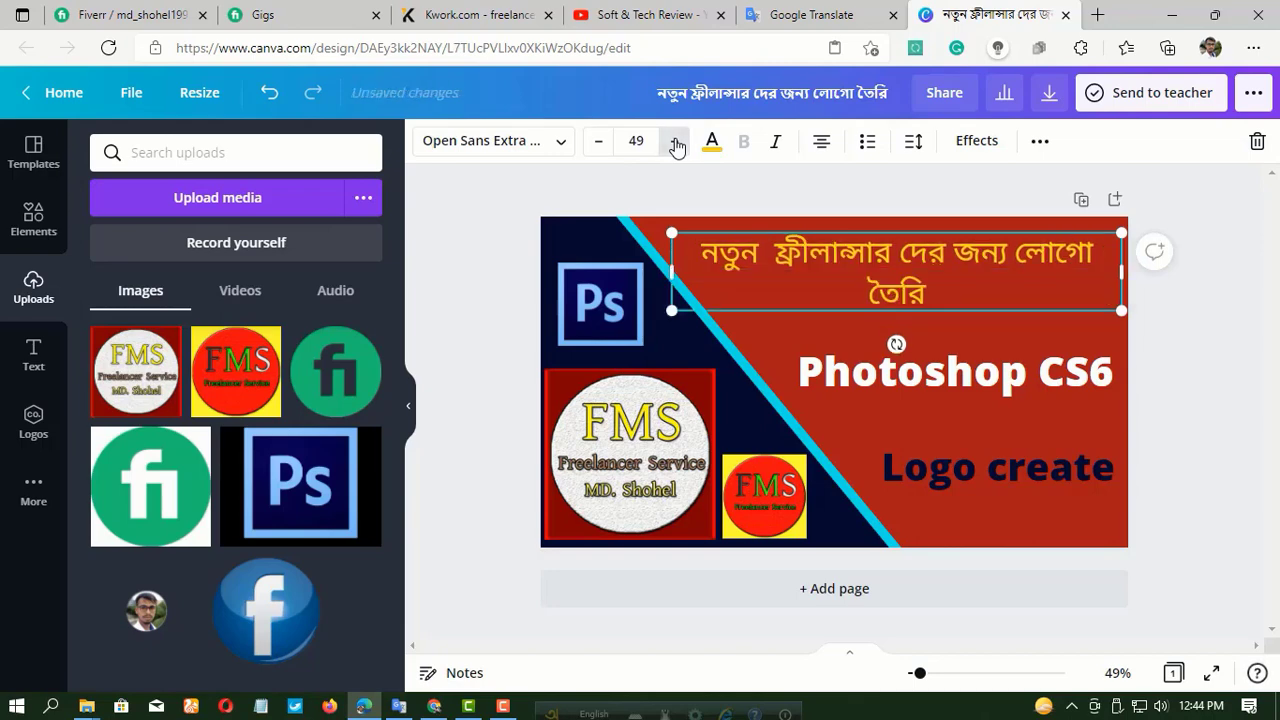
left_click(598, 143)
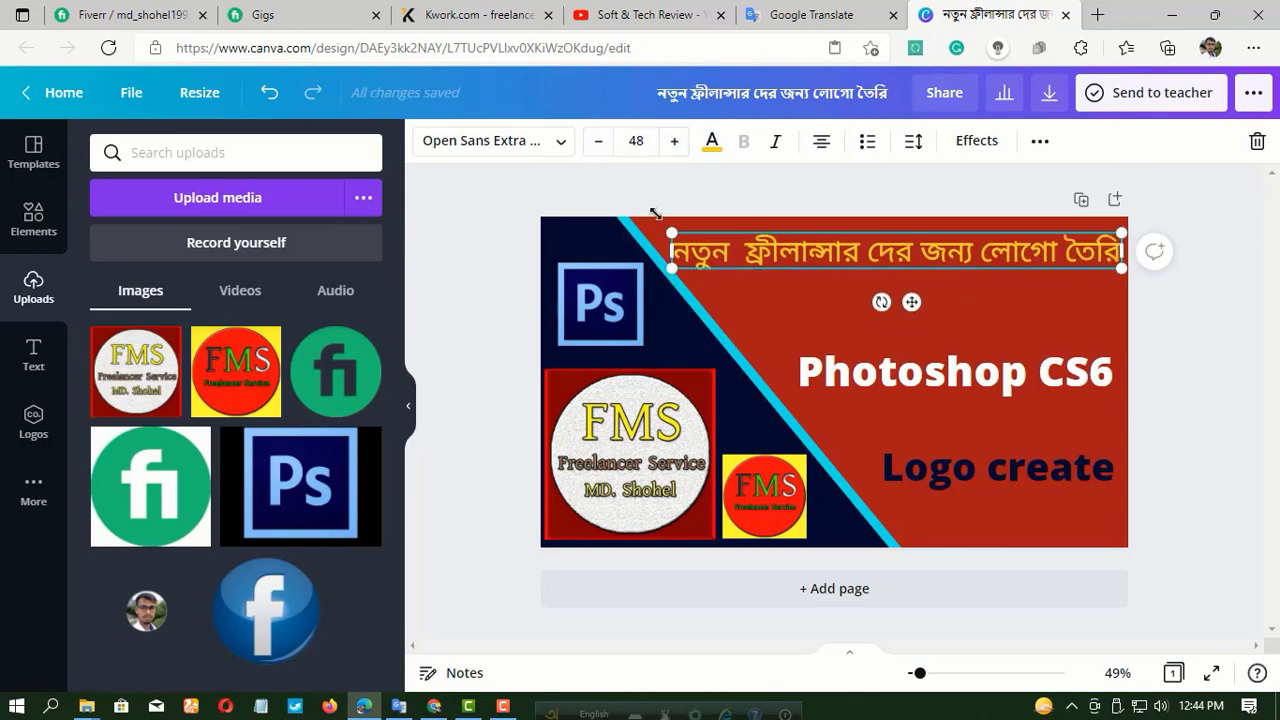
left_click(491, 254)
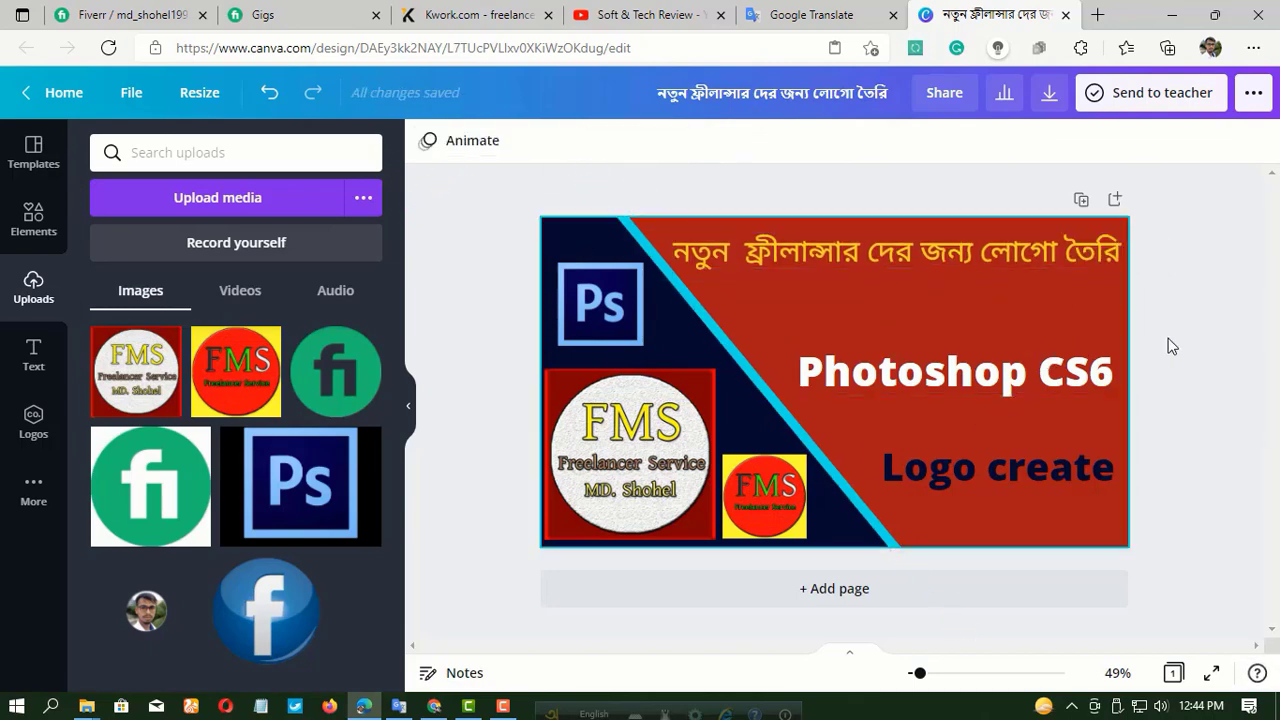
Recolour the design's red background to a custom dark maroon red, trying brighter reds first.
left_click(1006, 321)
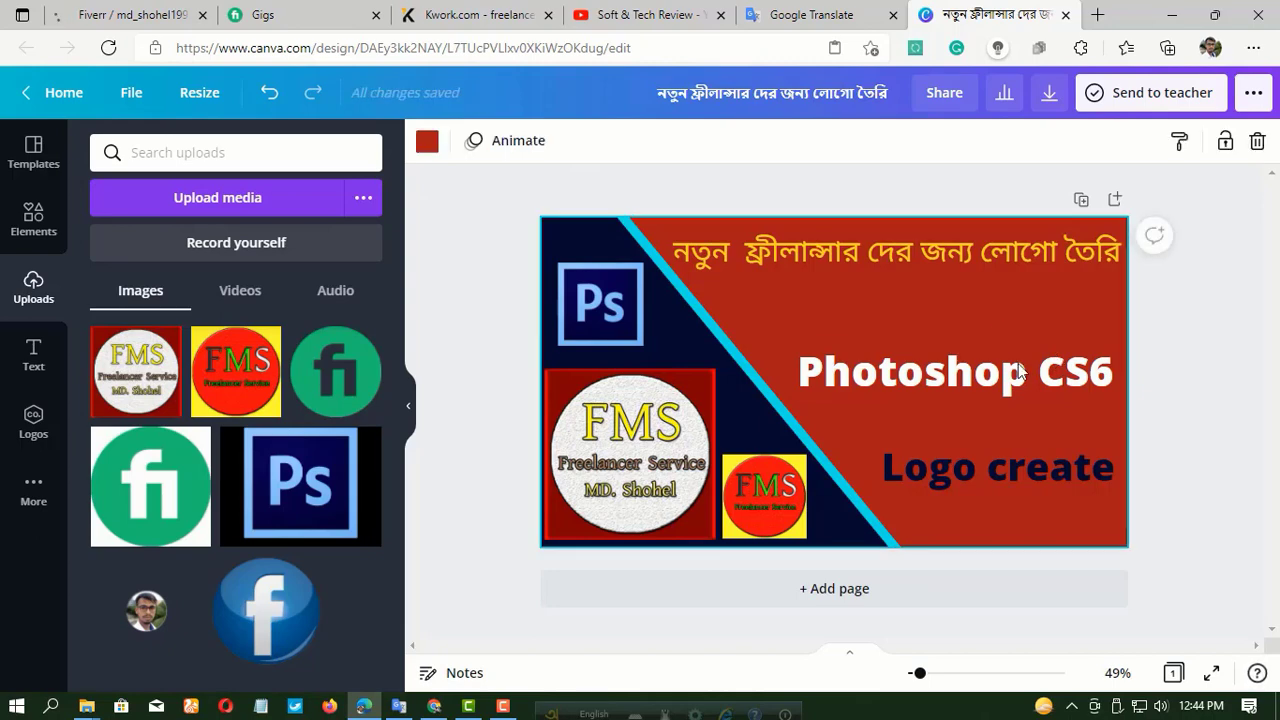
left_click(425, 144)
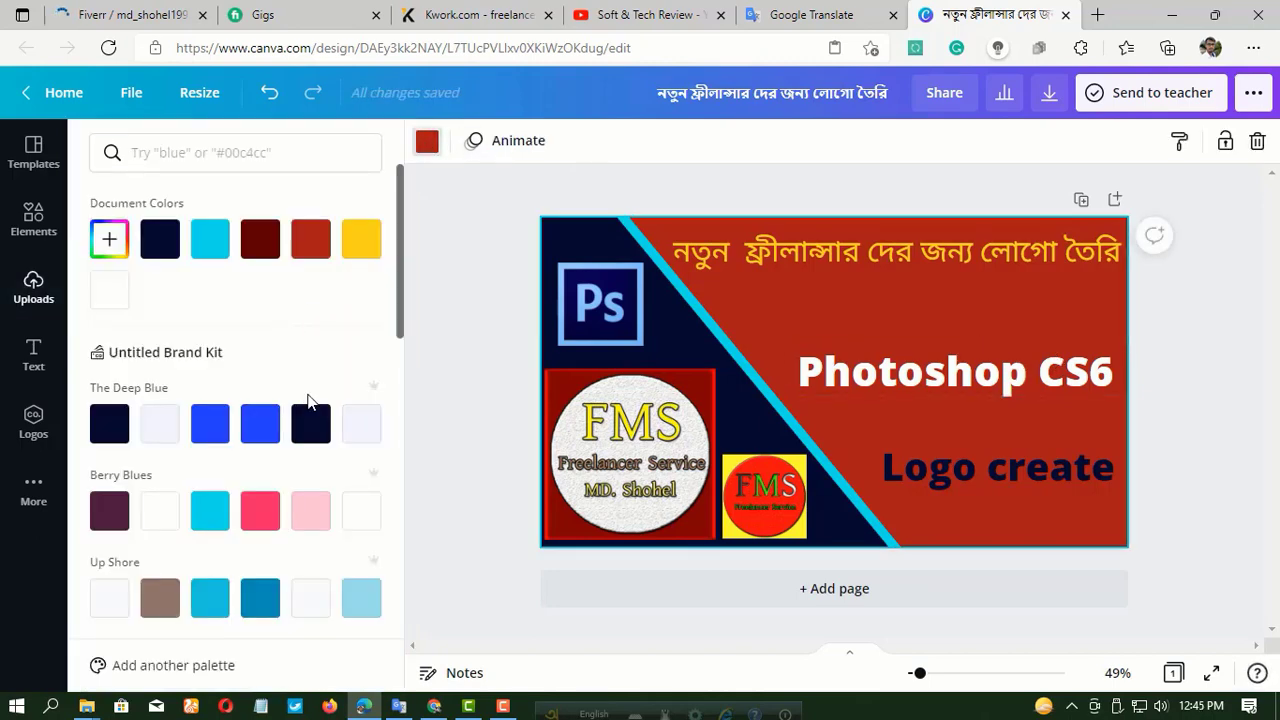
scroll(309, 400, "down", 3)
scroll(240, 320, "up", 3)
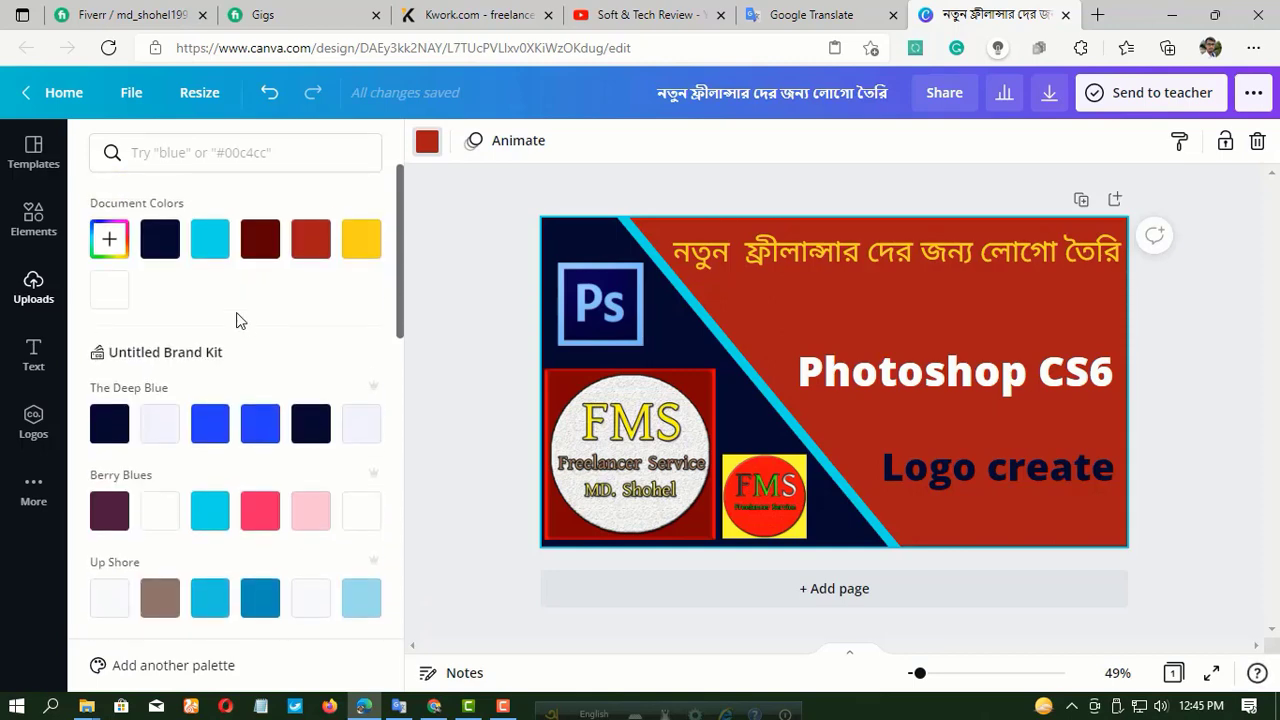
left_click(115, 243)
left_click(339, 309)
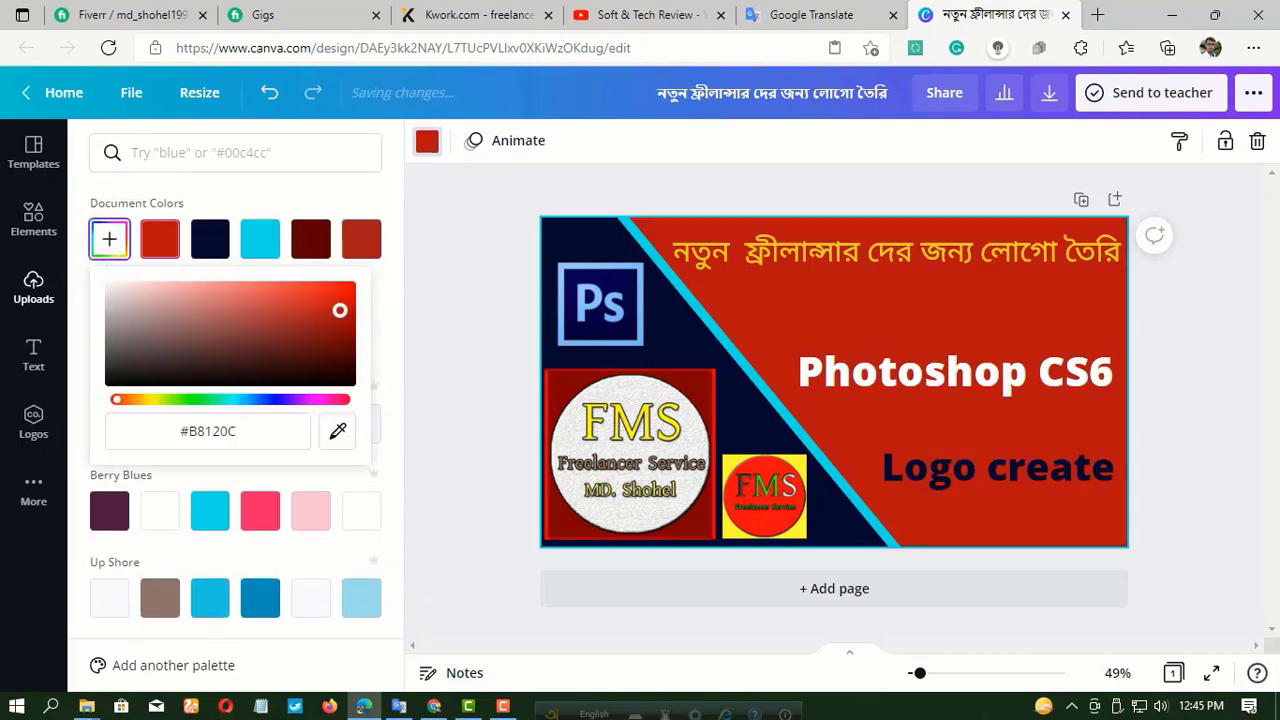
left_click(348, 288)
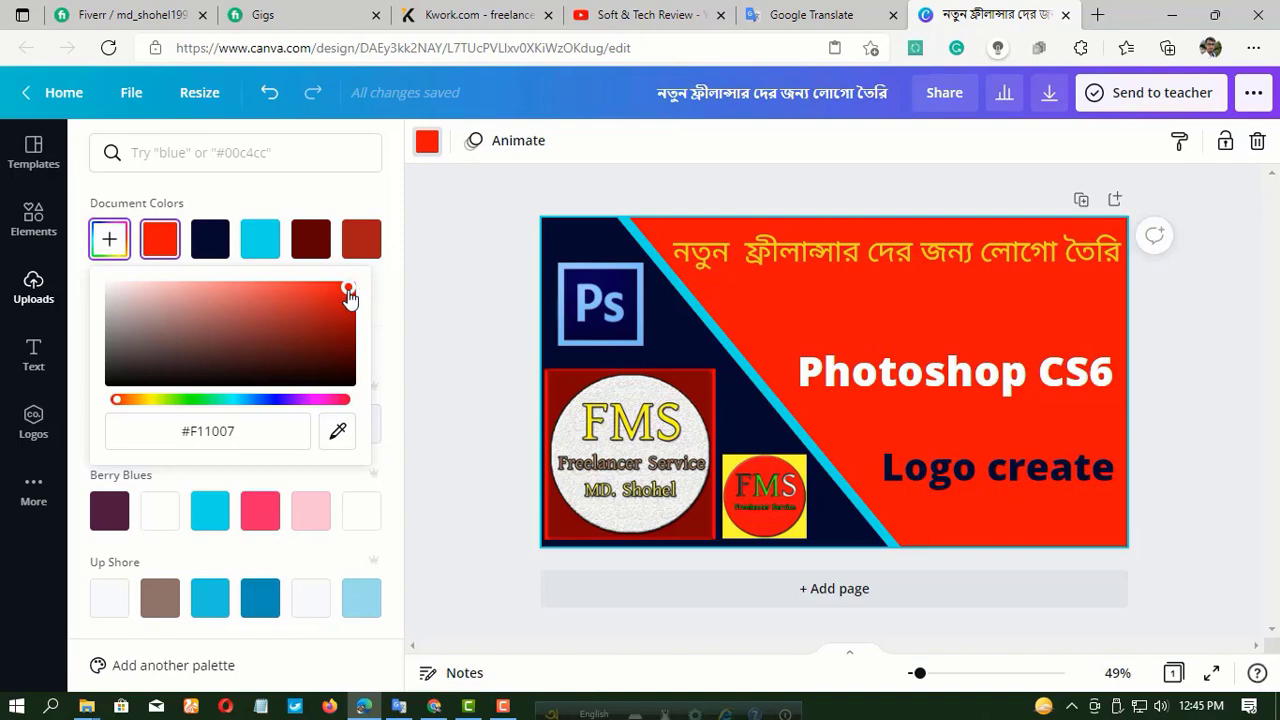
mouse_move(348, 292)
left_mouse_down()
mouse_move(337, 317)
mouse_move(280, 306)
mouse_move(341, 341)
left_mouse_up()
left_click(471, 273)
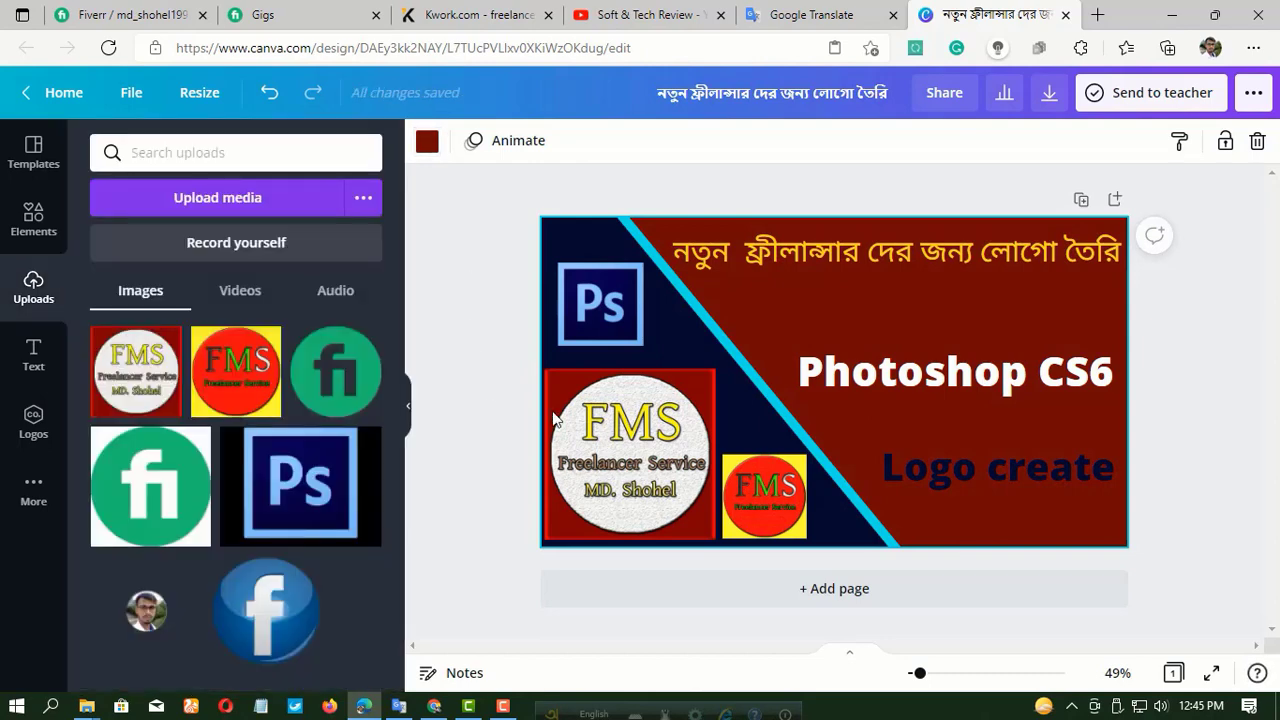
left_click(669, 340)
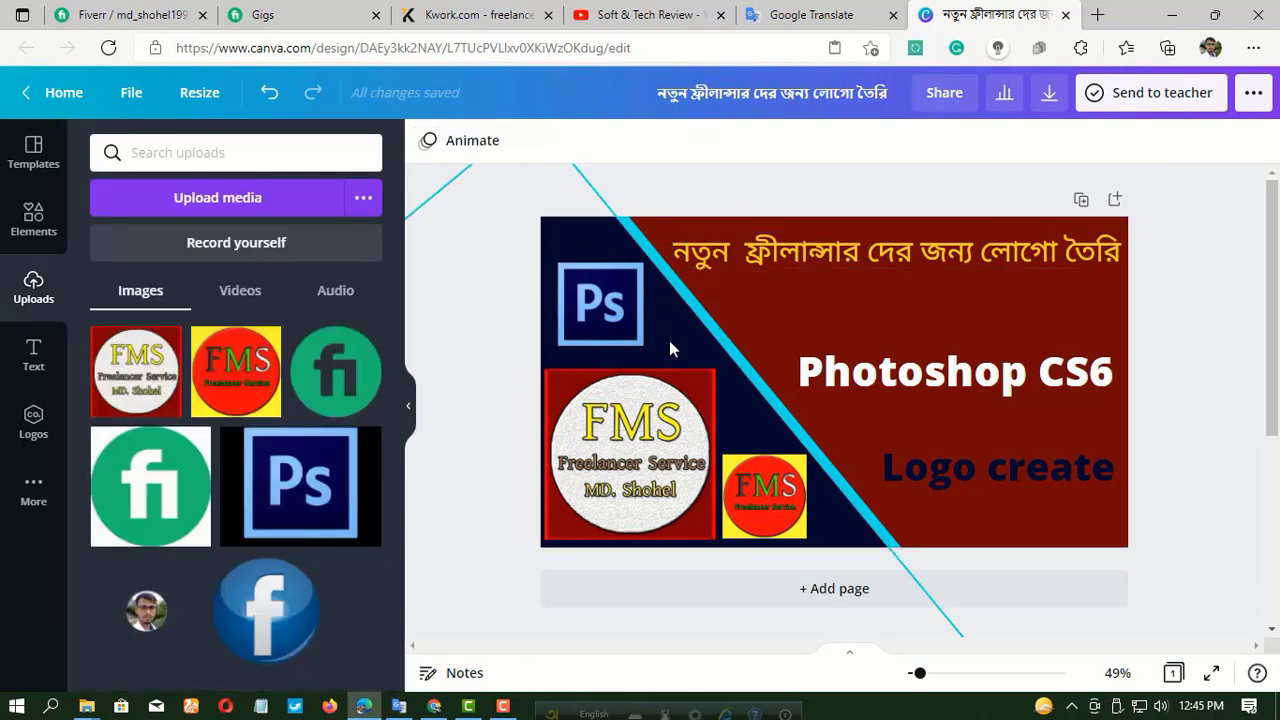
left_click(855, 312)
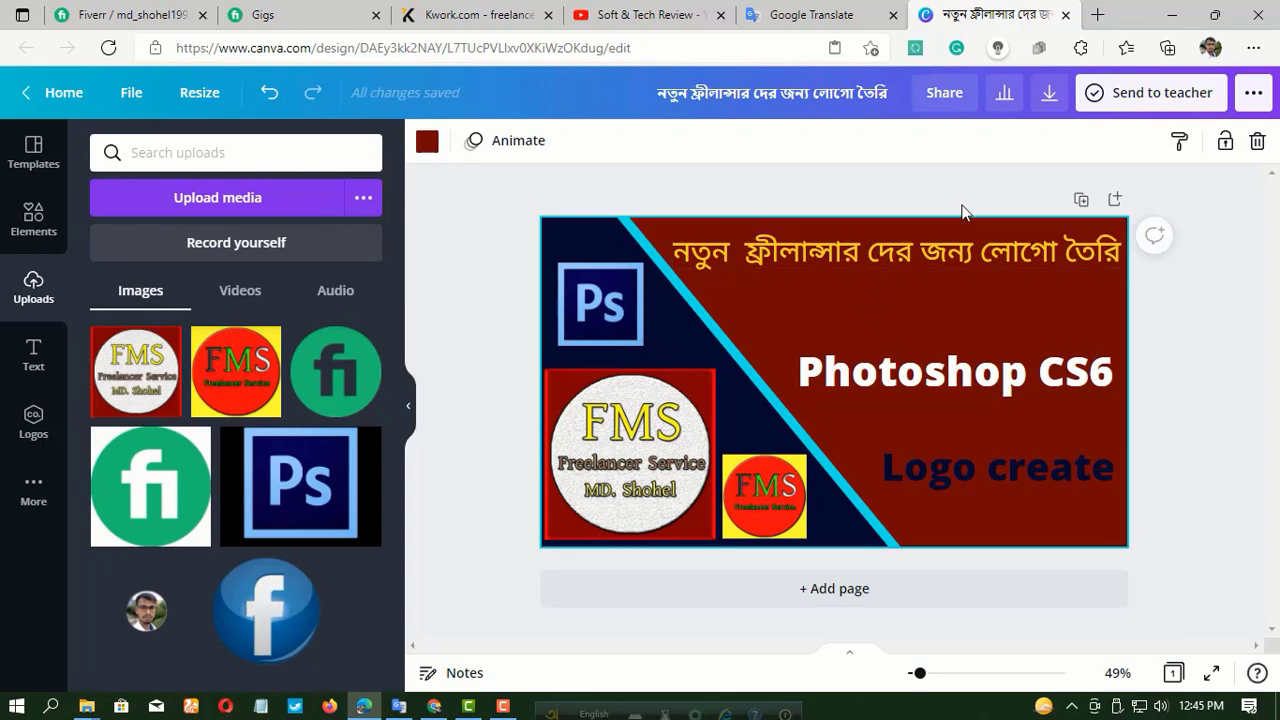
Download the finished thumbnail as a PNG at size 1 (1280 × 720 px).
left_click(1050, 95)
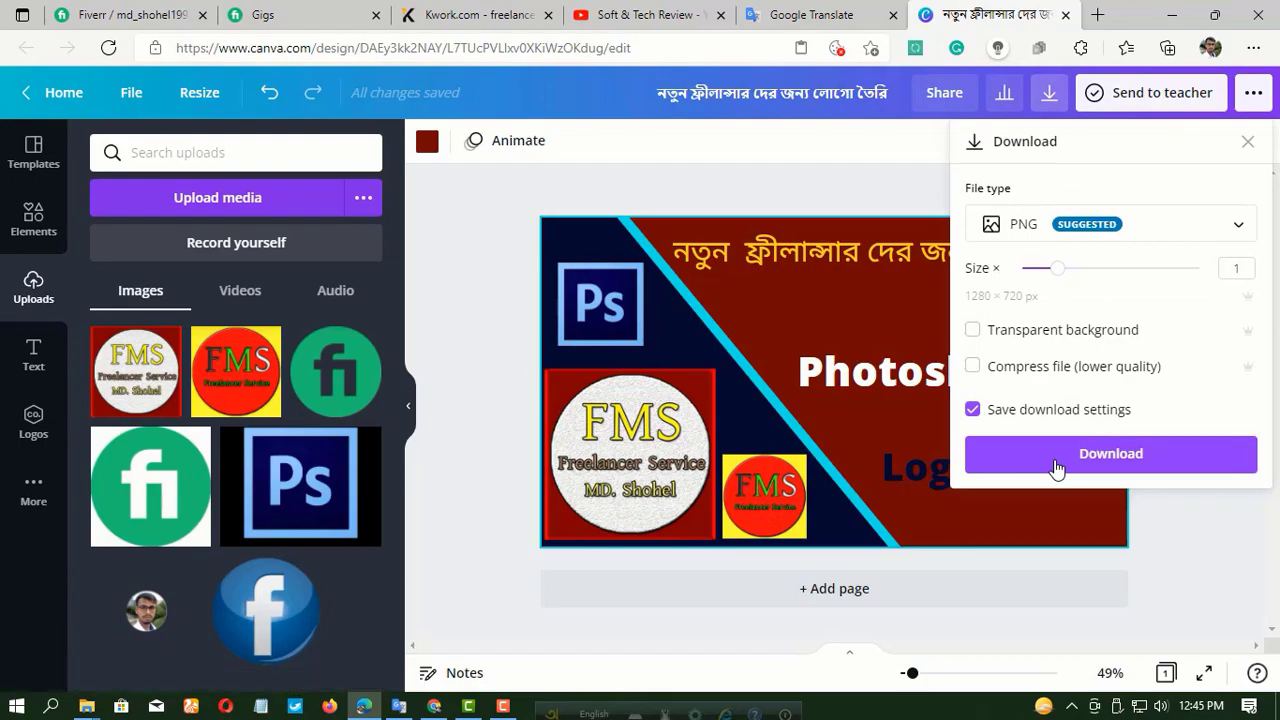
left_click(1056, 462)
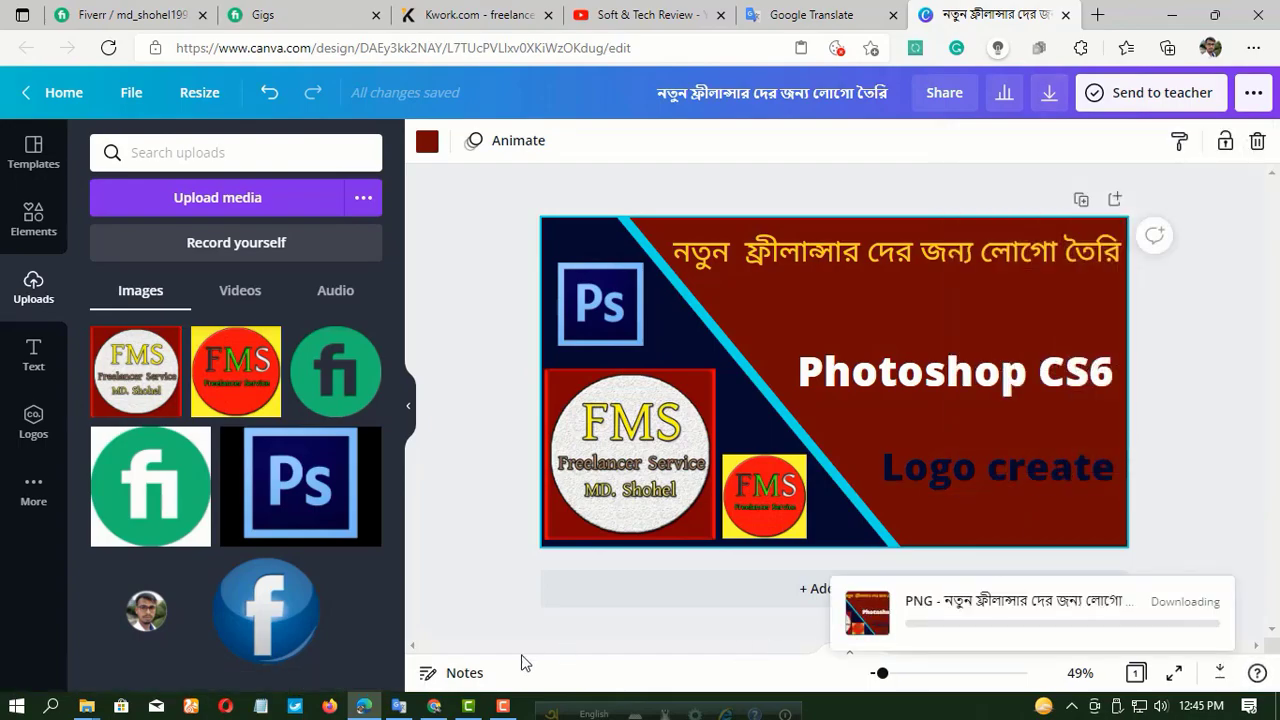